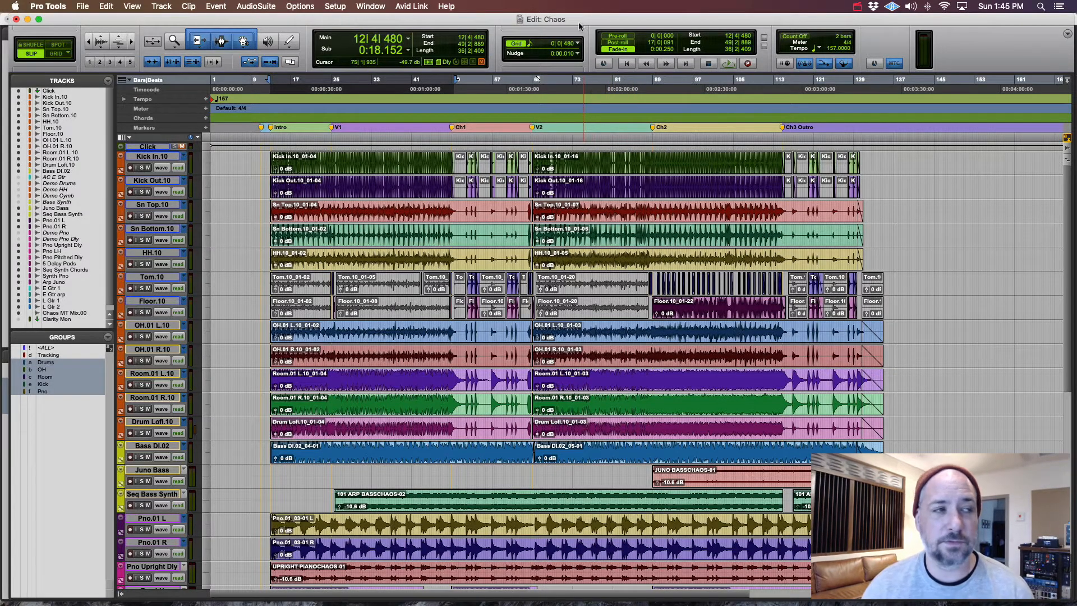
# Start saving a copy of the session, keeping the Session (Latest) format, BWF (.WAV) file type and 48 kHz sample rate
pyautogui.click(82, 6)
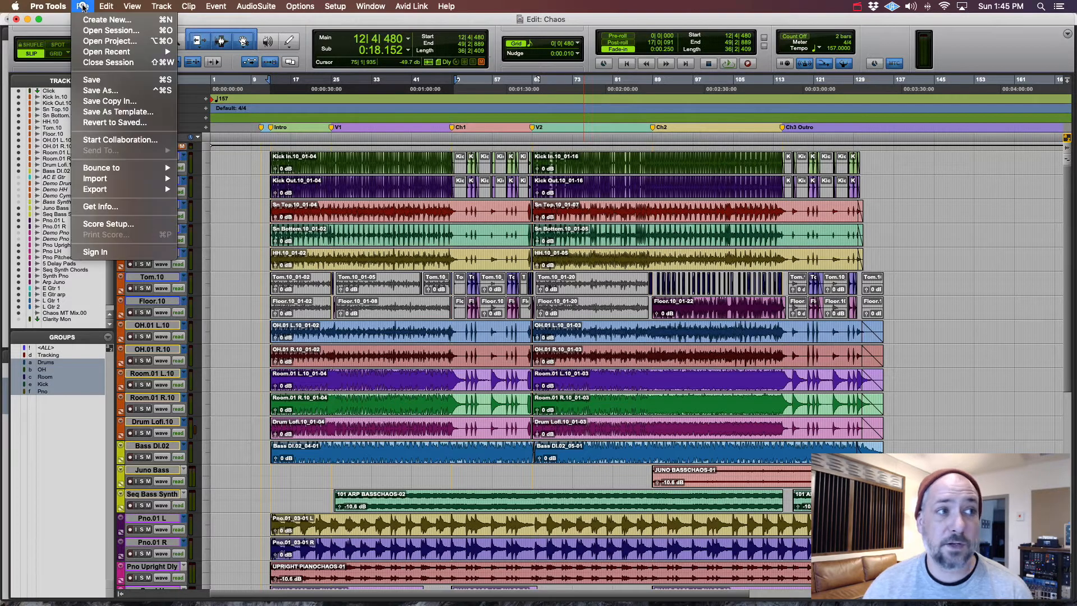
pyautogui.click(100, 101)
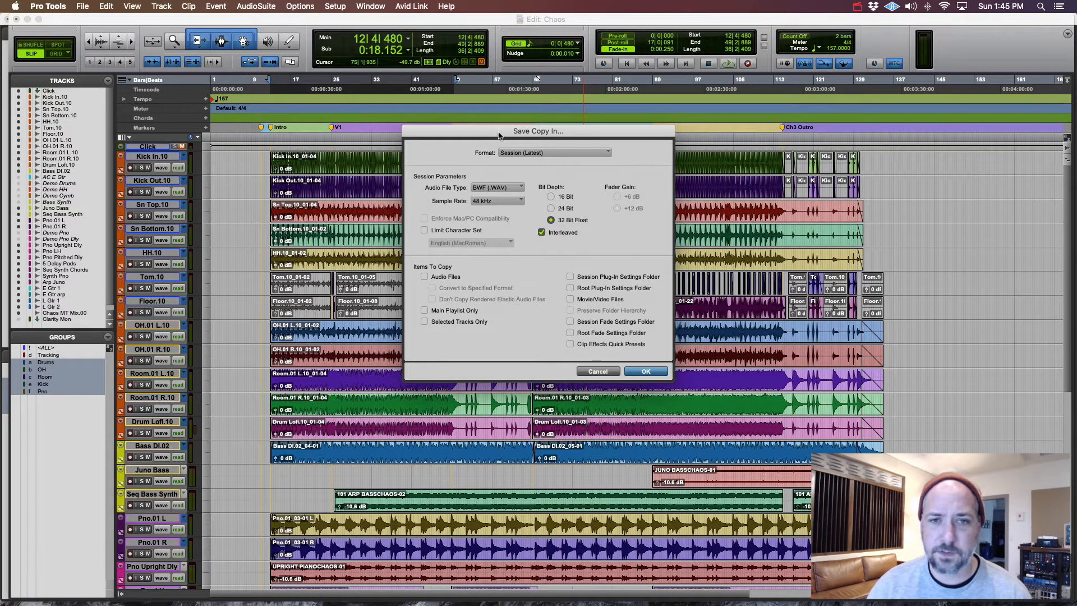
pyautogui.click(545, 154)
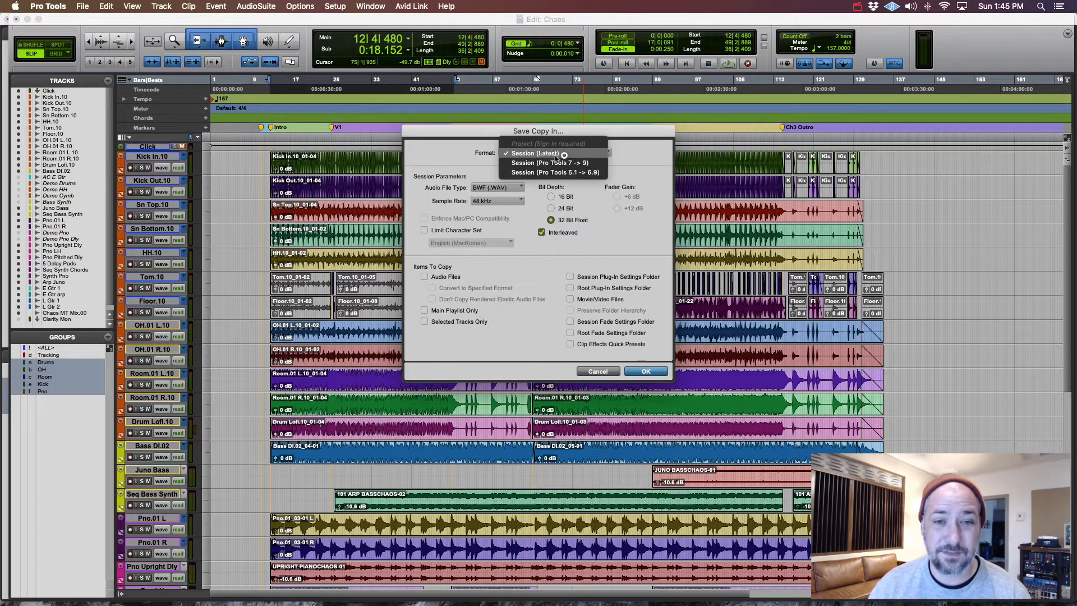
pyautogui.click(586, 154)
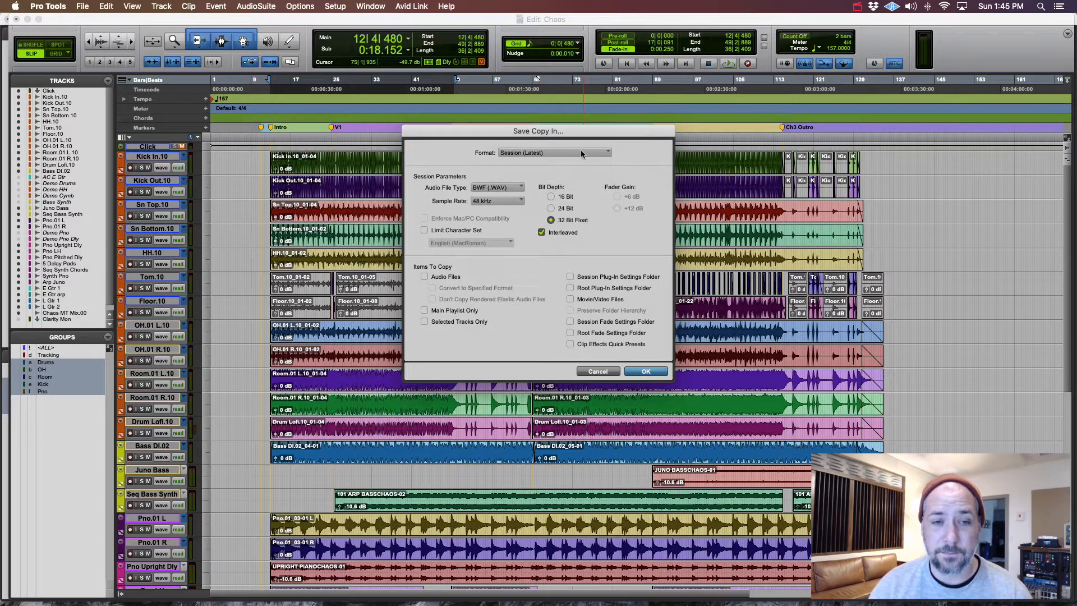
pyautogui.click(512, 188)
pyautogui.click(512, 189)
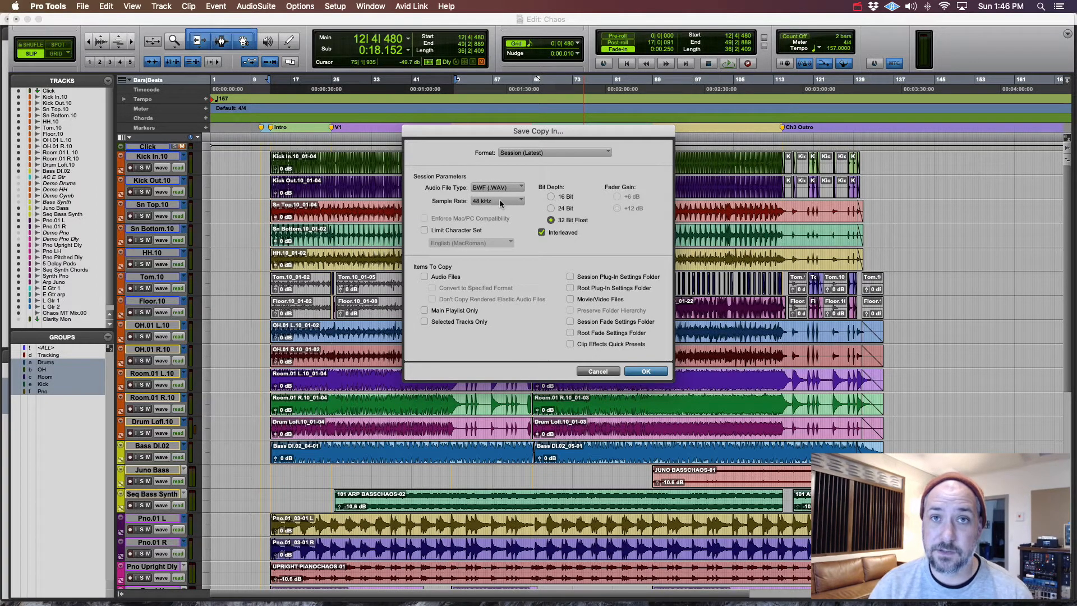
pyautogui.click(499, 201)
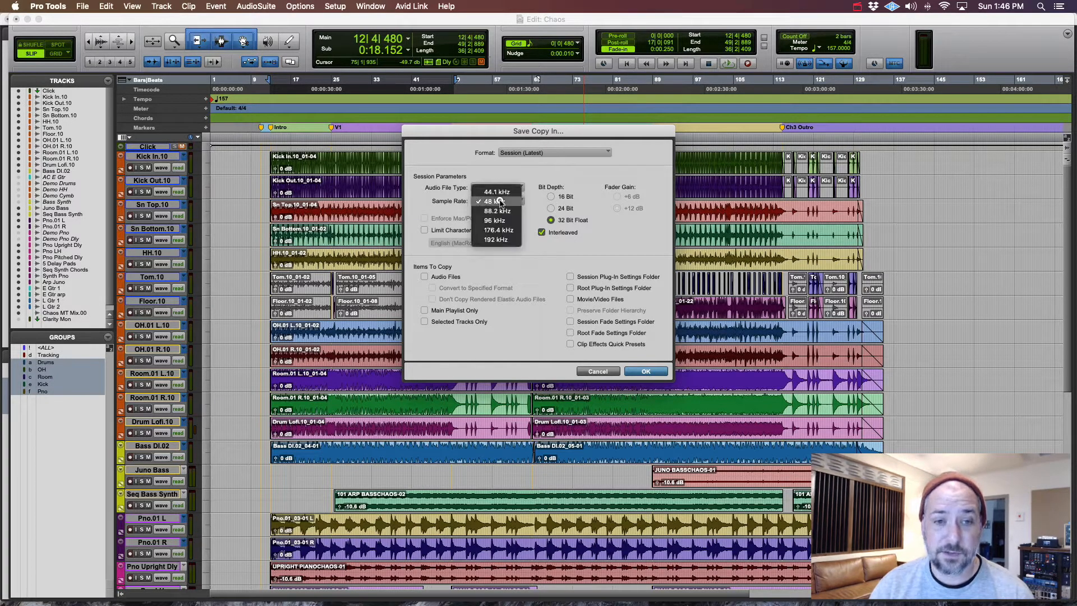
pyautogui.click(499, 201)
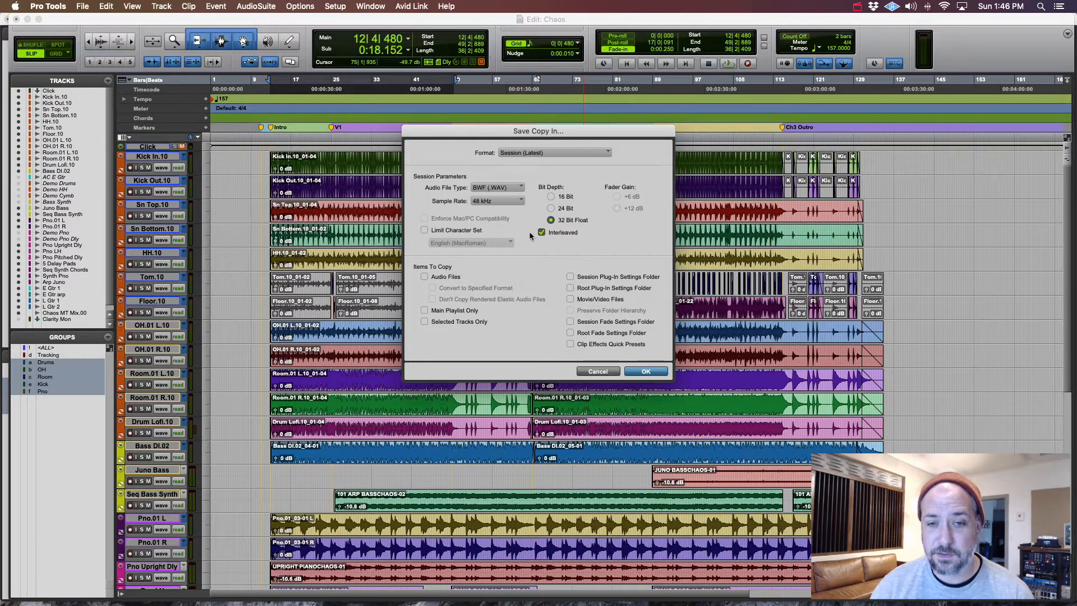
# Include the audio files and only the main playlists in the session copy, and accept the copy settings
pyautogui.click(424, 276)
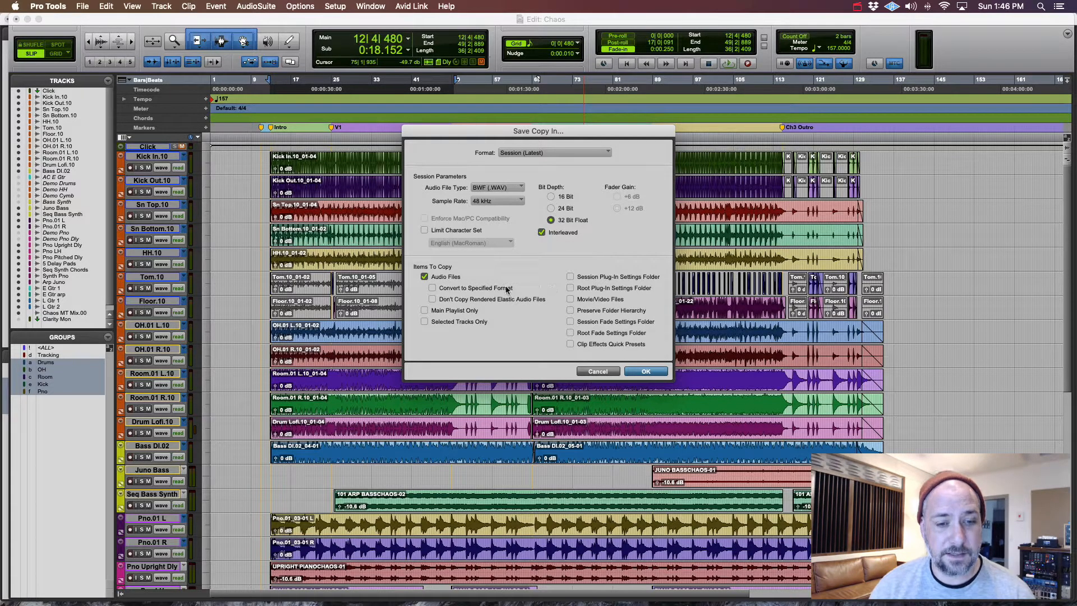
pyautogui.click(425, 312)
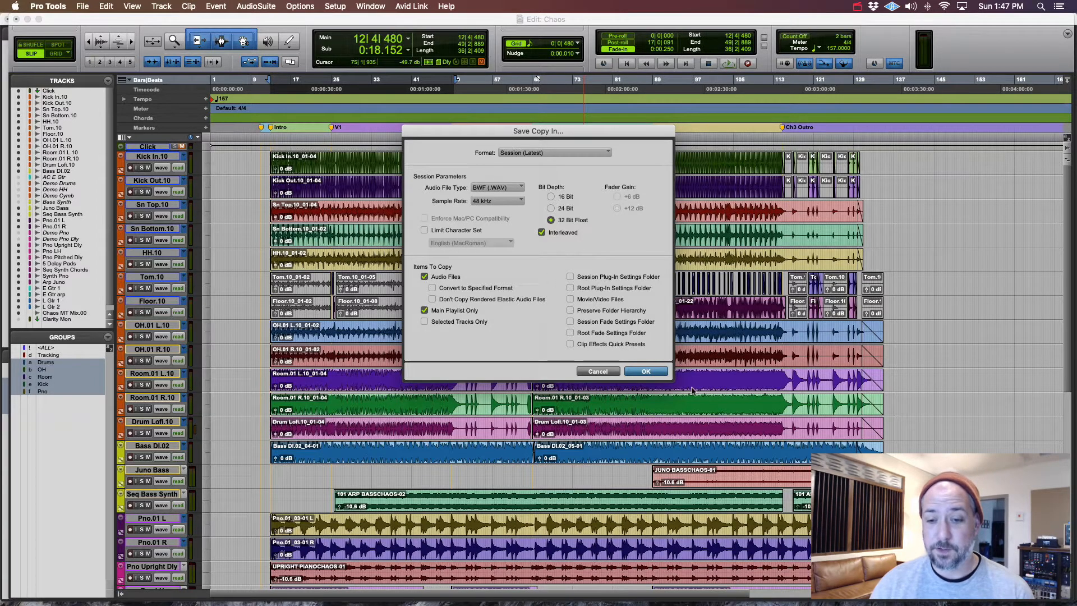
pyautogui.click(648, 372)
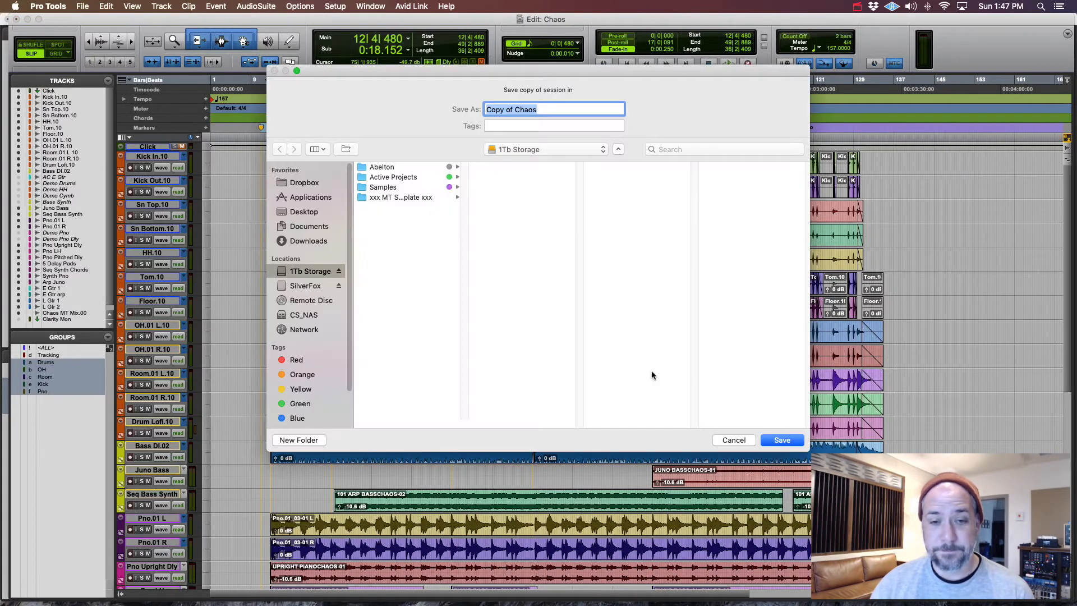
# Name the session copy "Chaos MT Mix Prep" and save it on the 1Tb Storage drive
pyautogui.click(515, 109)
pyautogui.hotkey('shift', 'Up')
pyautogui.press('BackSpace')
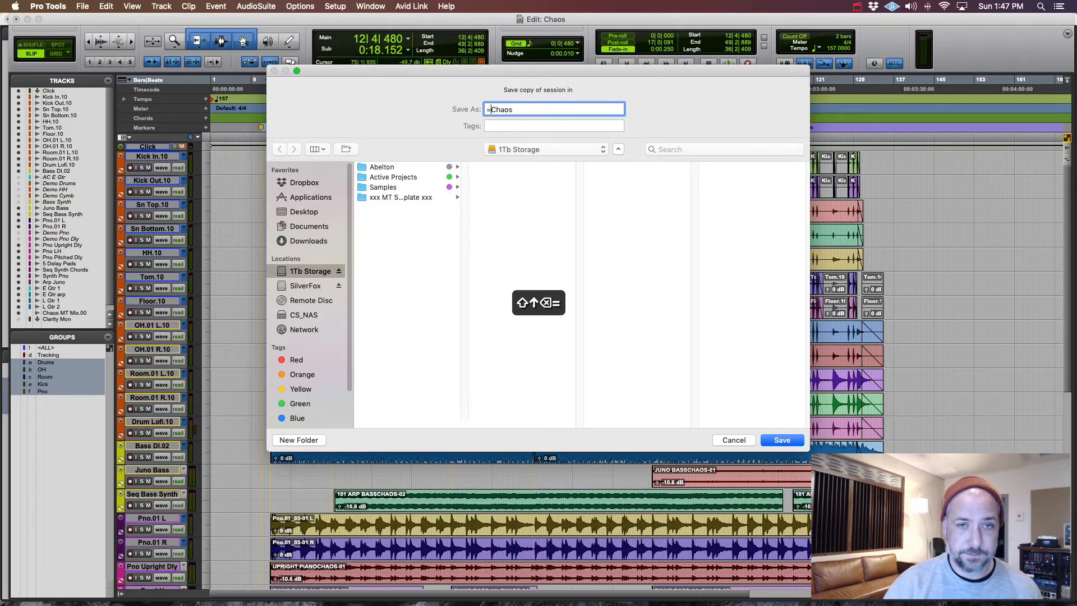
pyautogui.write('=')
pyautogui.press('BackSpace')
pyautogui.press('Down')
pyautogui.write('MT Mix ')
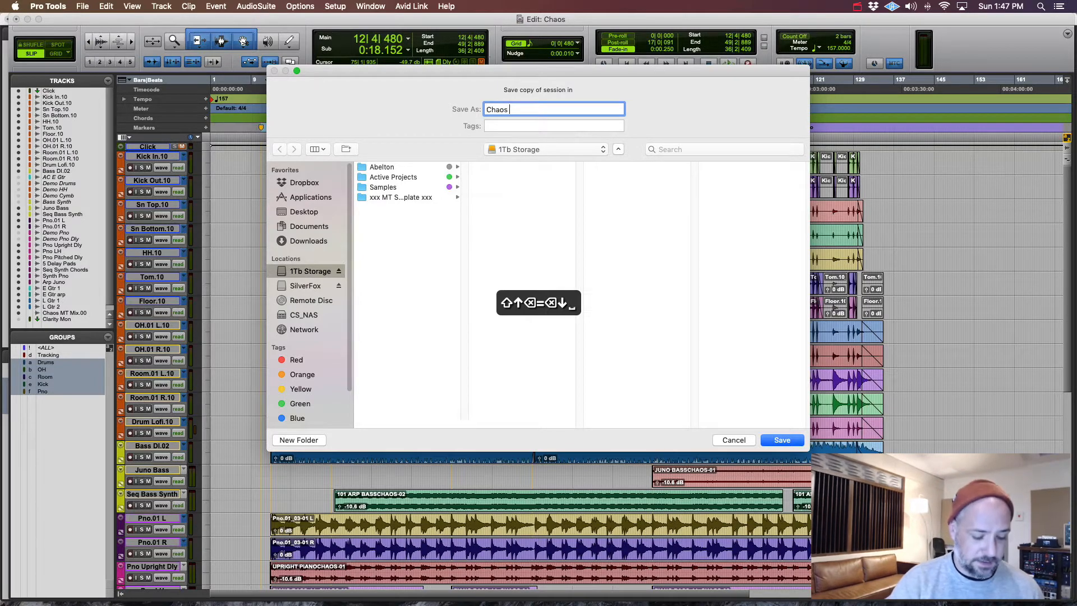
pyautogui.write('Prep')
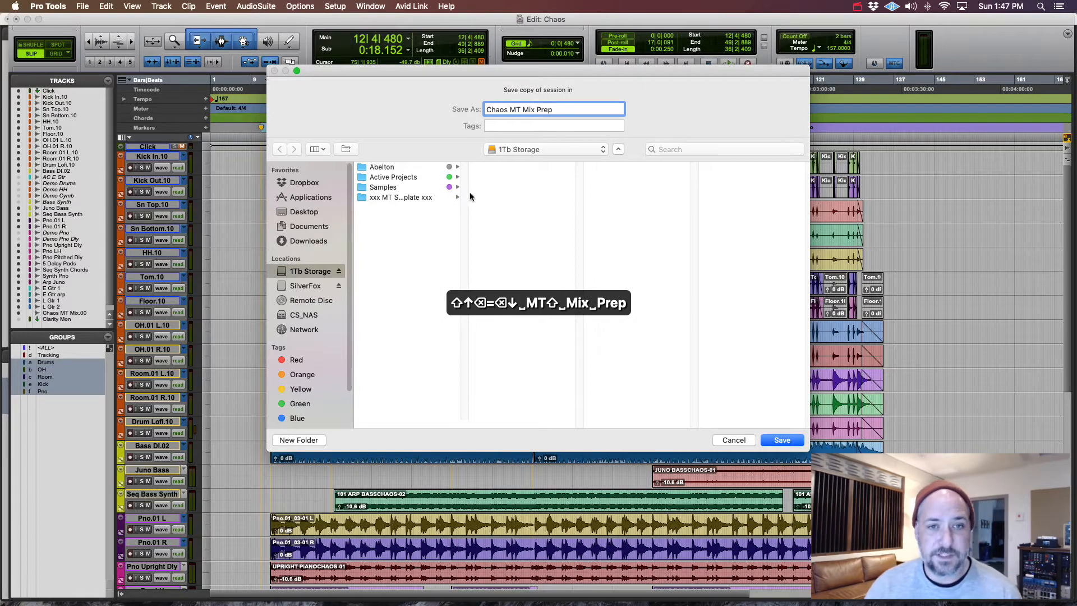
pyautogui.click(797, 440)
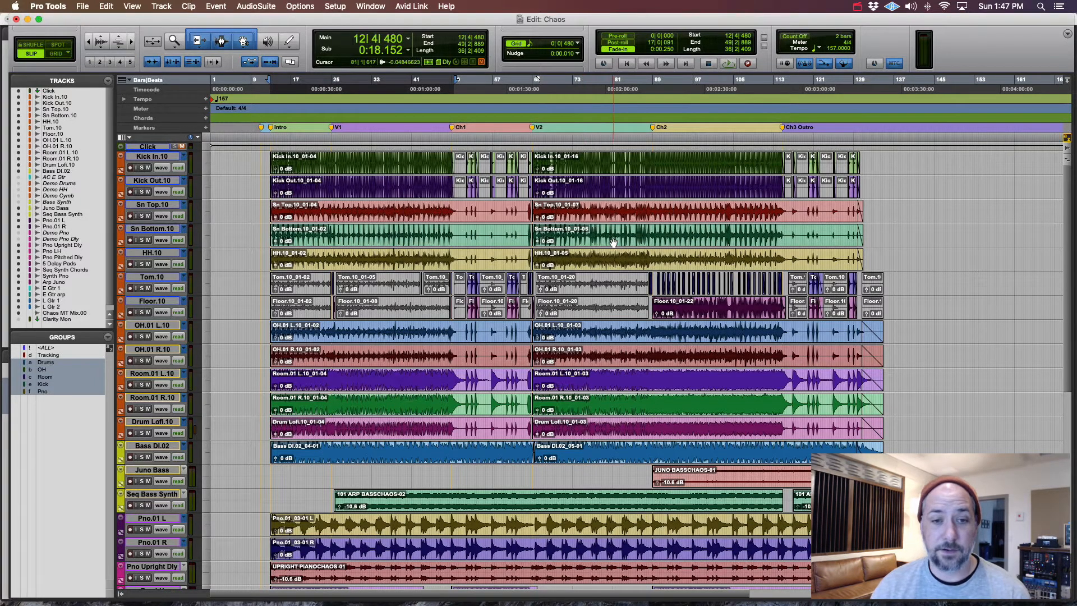
# Save and close the original session, and open Chaos MT Mix Prep.ptx from its new folder in Finder, declining the detailed report
pyautogui.press('super+s')
pyautogui.press('super+shift+w')
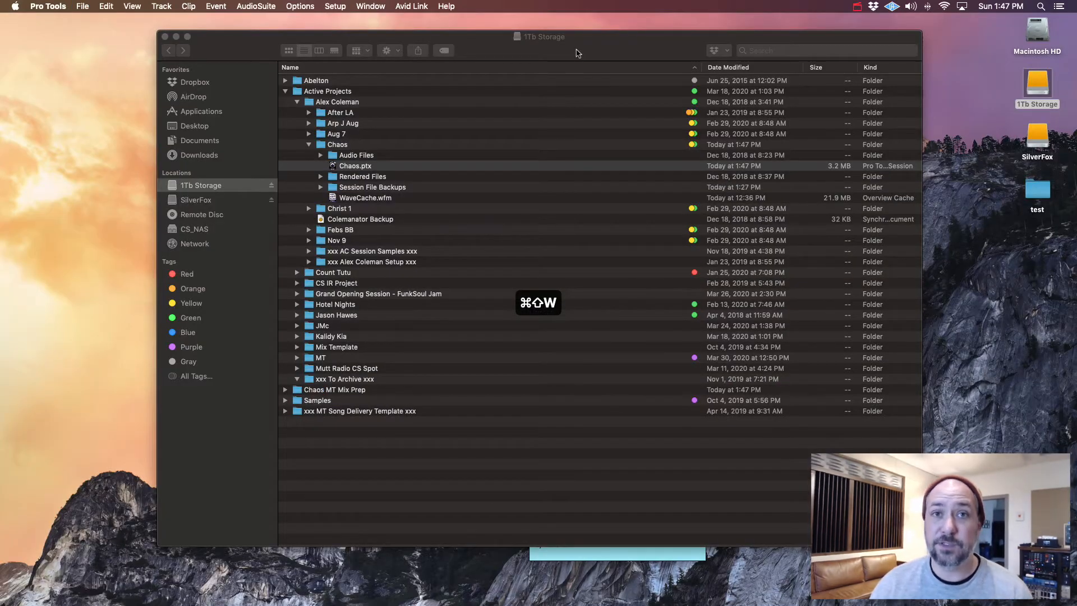
pyautogui.click(577, 54)
pyautogui.click(420, 391)
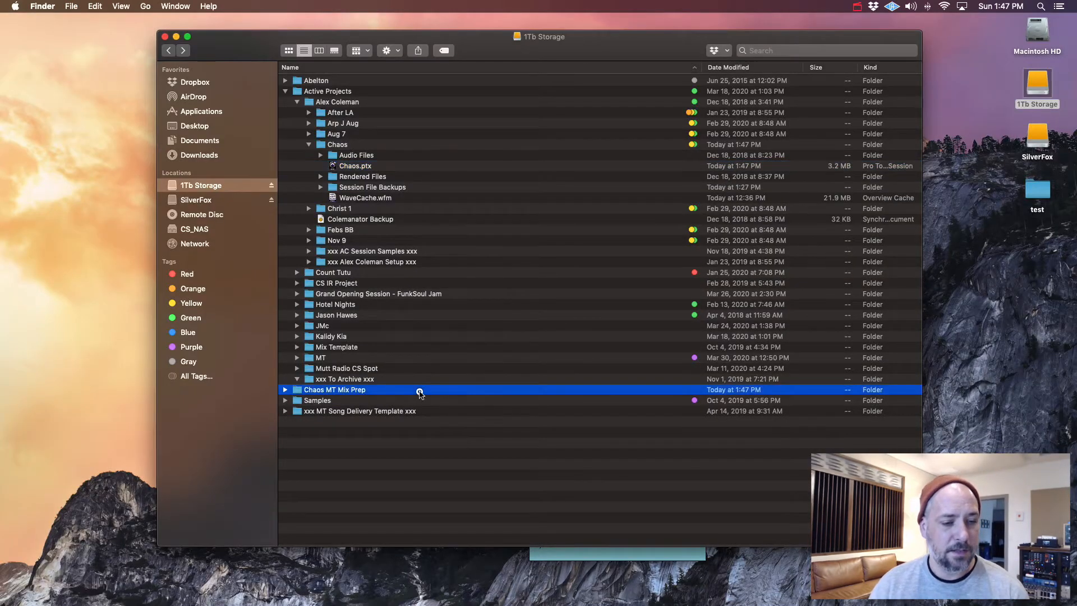
pyautogui.click(285, 390)
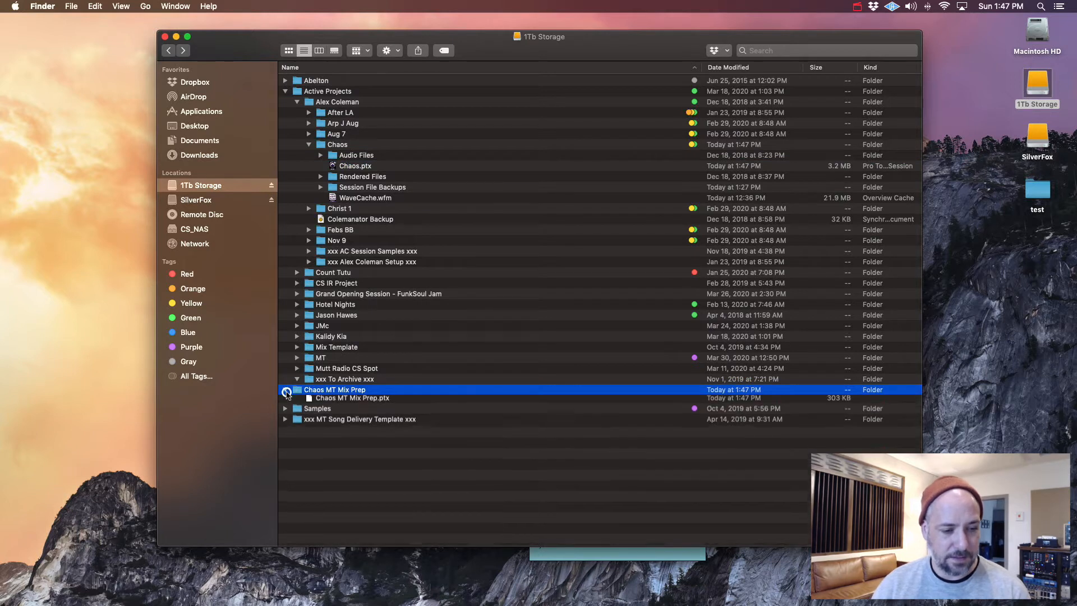
pyautogui.doubleClick(378, 412)
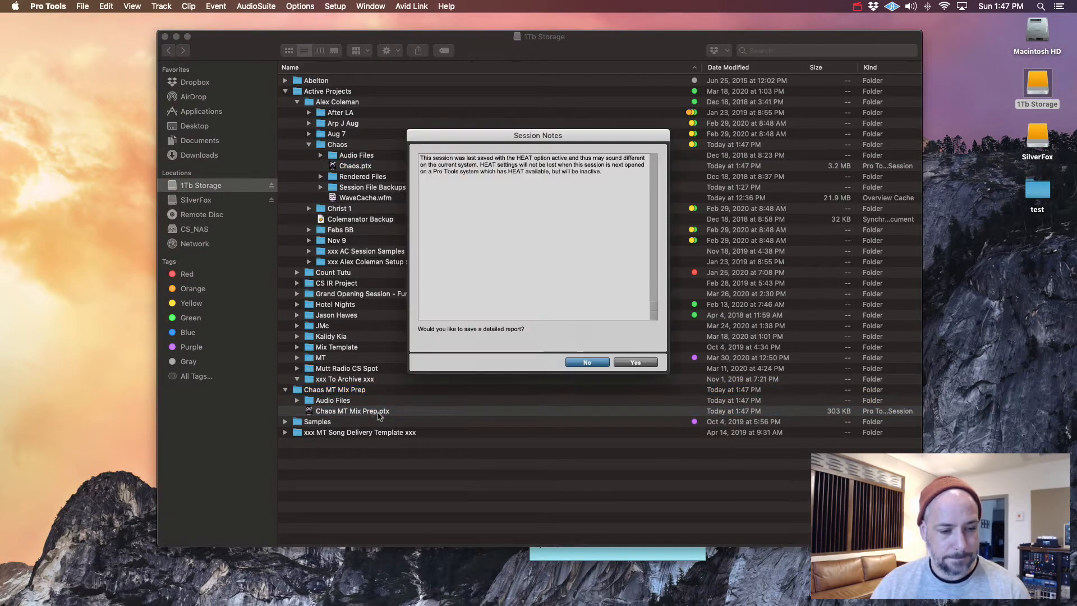
pyautogui.click(588, 361)
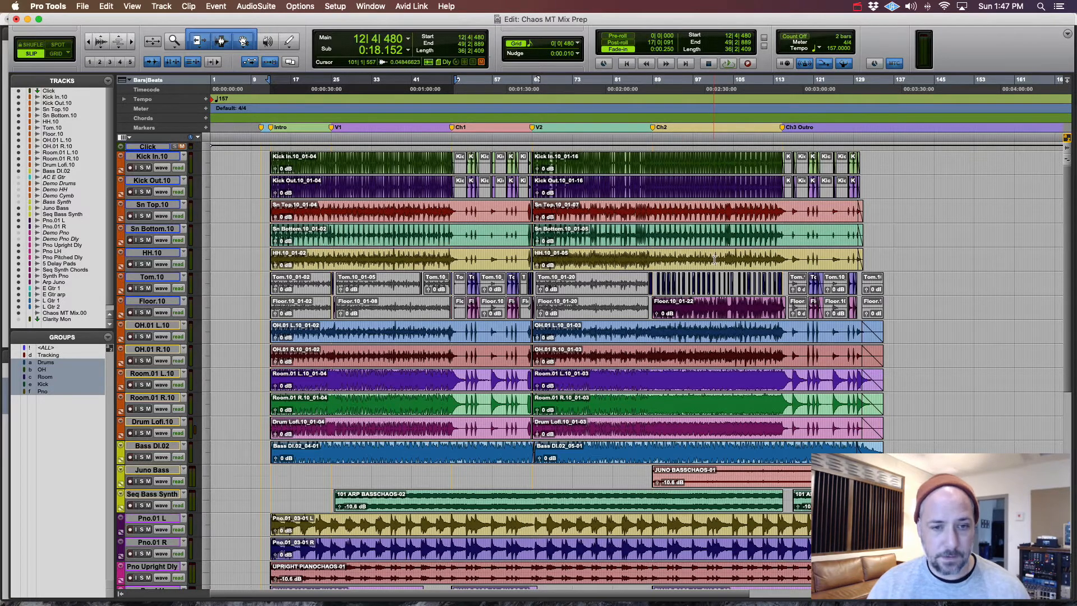
# Look over the copied session's tracks and check which playlists the Kick In.10 track contains
pyautogui.scroll(-3, 713, 261)
pyautogui.scroll(-8, 713, 261)
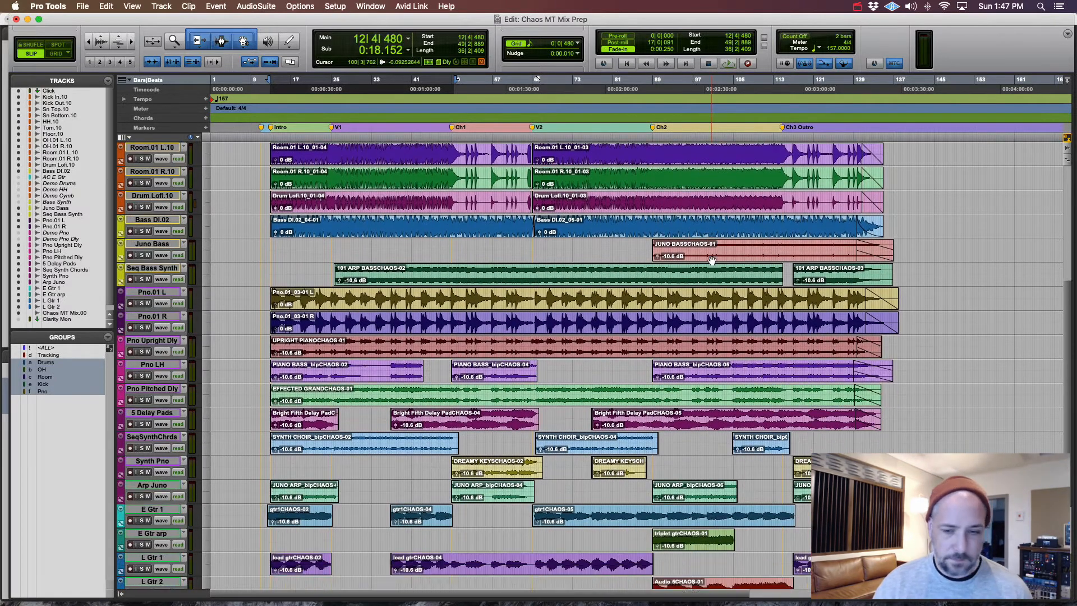
pyautogui.scroll(11, 711, 261)
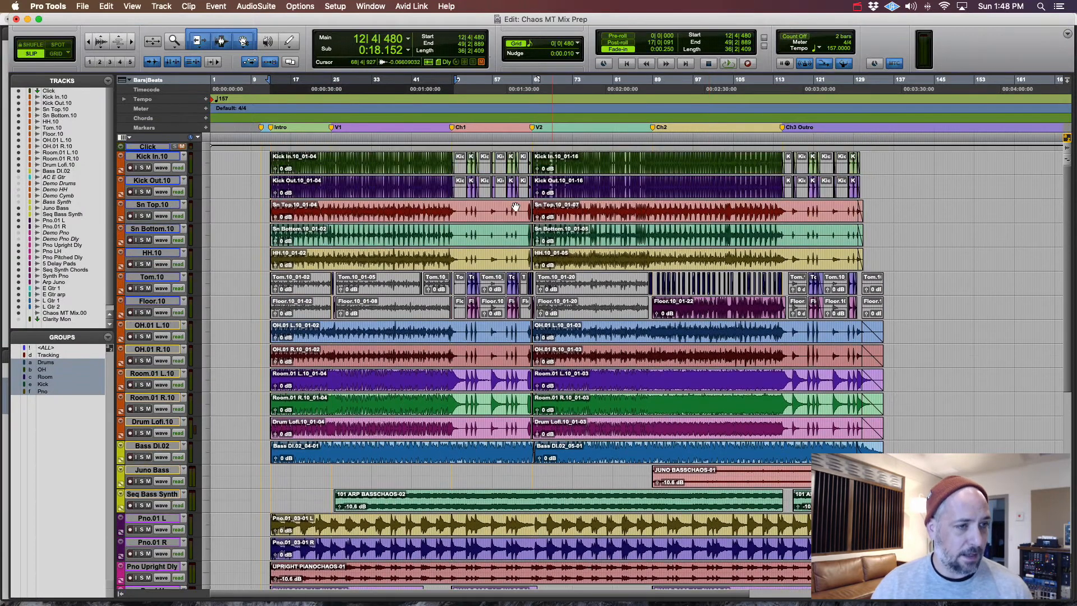
pyautogui.click(183, 157)
pyautogui.click(184, 158)
pyautogui.click(184, 158)
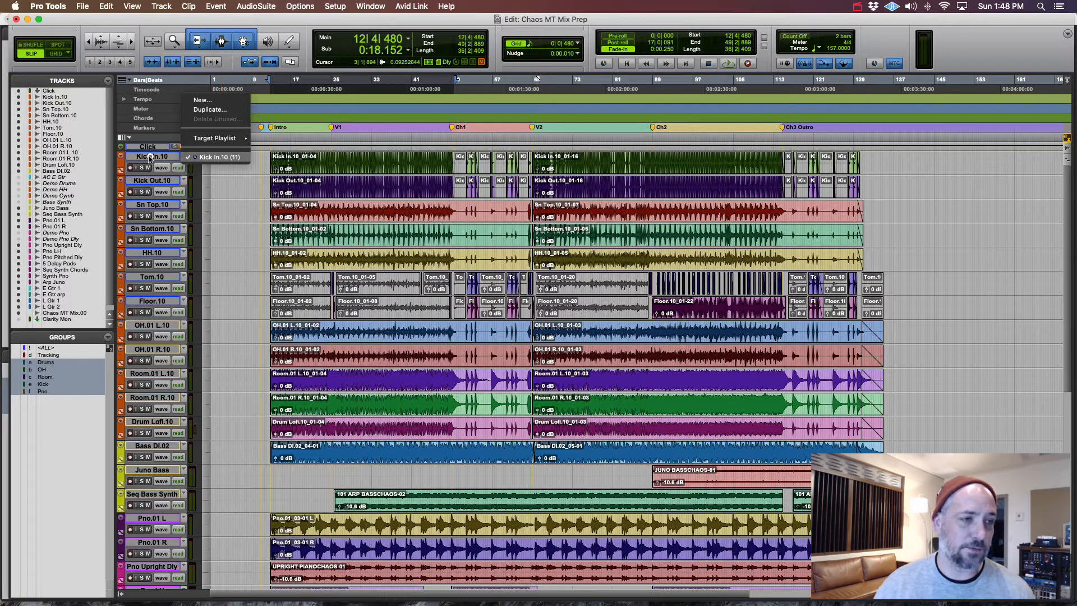
pyautogui.click(220, 160)
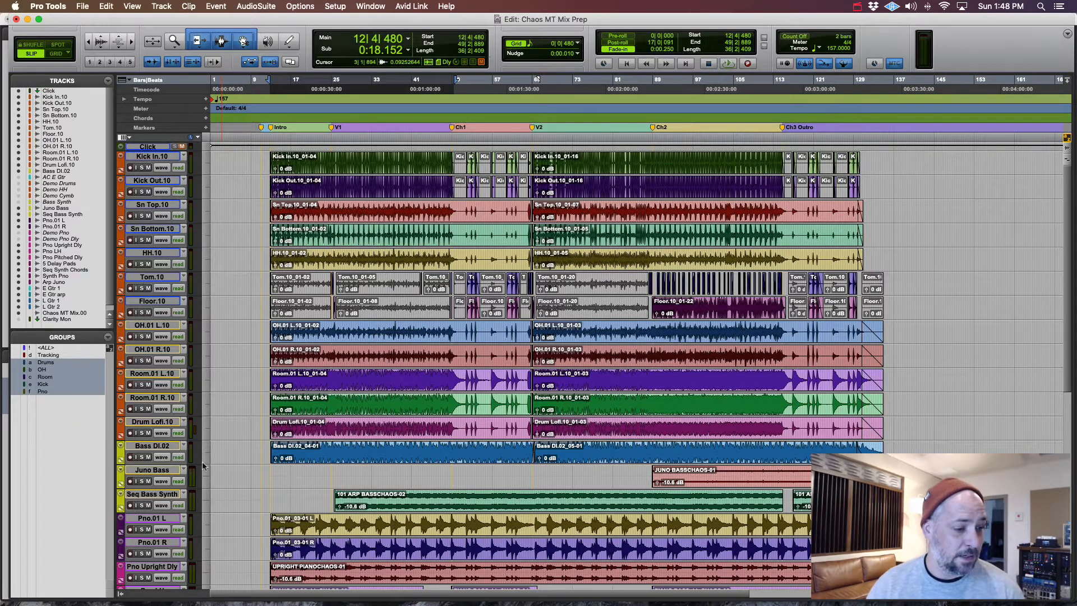
# Check the Bass DI.02 track's playlists and look through the remaining tracks to the end of the session
pyautogui.click(186, 447)
pyautogui.click(103, 422)
pyautogui.scroll(-5, 411, 316)
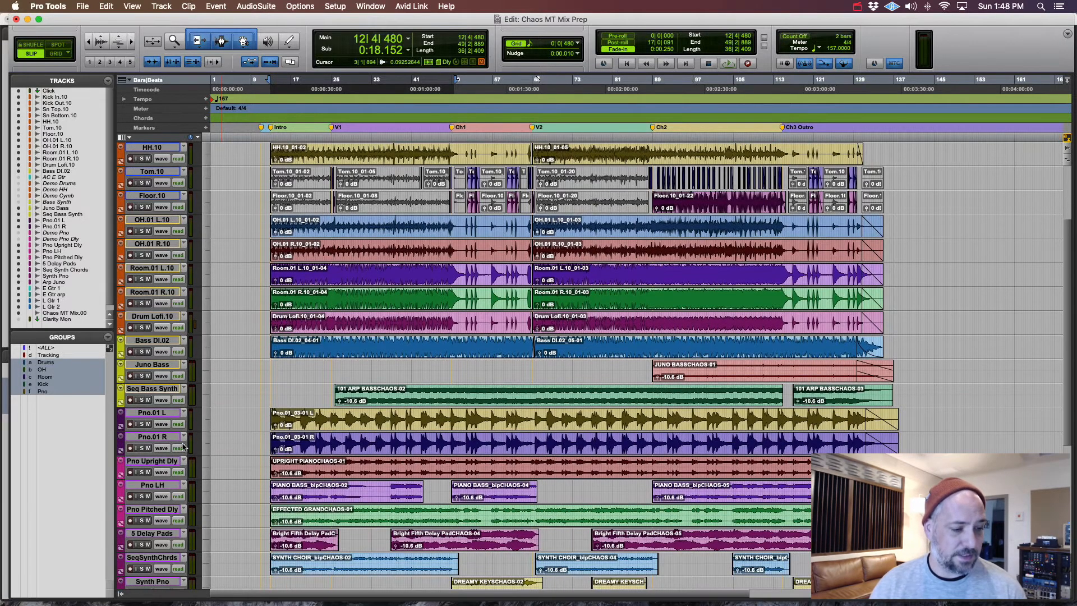
pyautogui.scroll(-8, 411, 317)
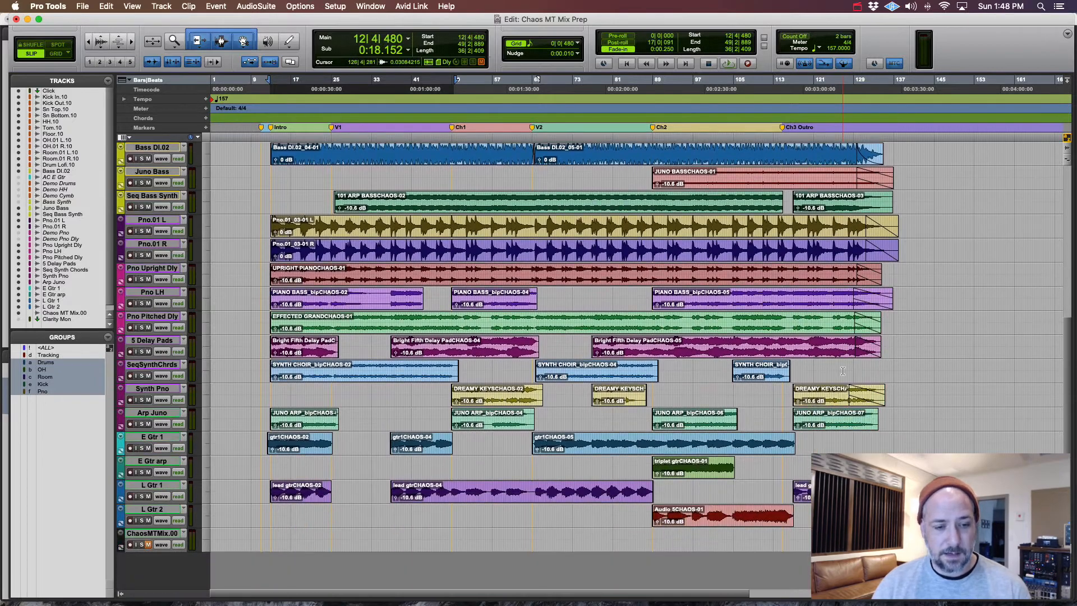
pyautogui.scroll(13, 841, 372)
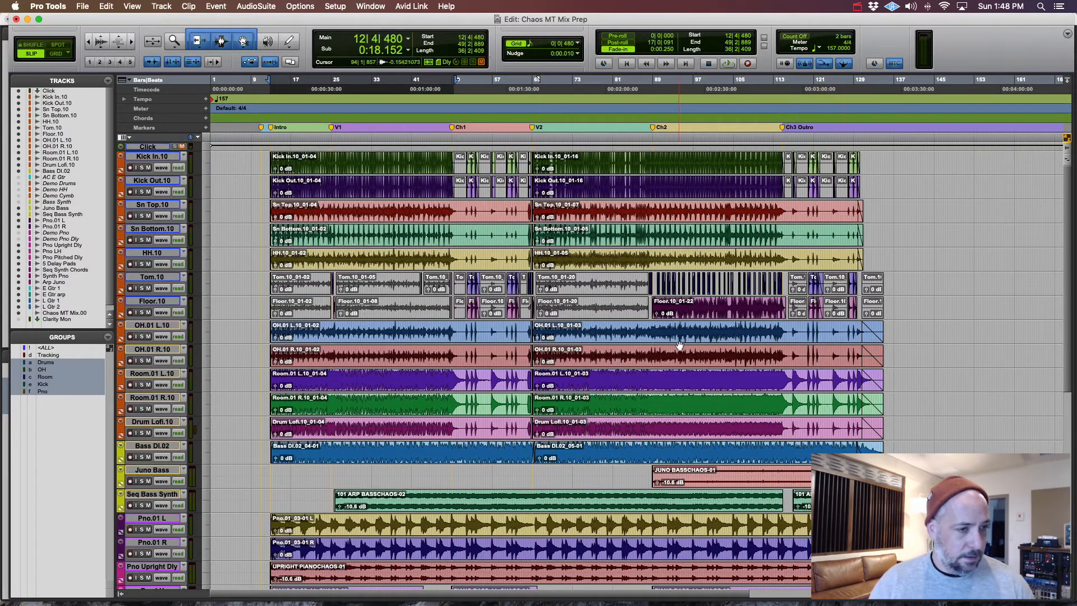
# In the Mix window, set the key input of the bx_console N gate on the Drum Lofi.10 track to Bus 1
pyautogui.press('super+equal')
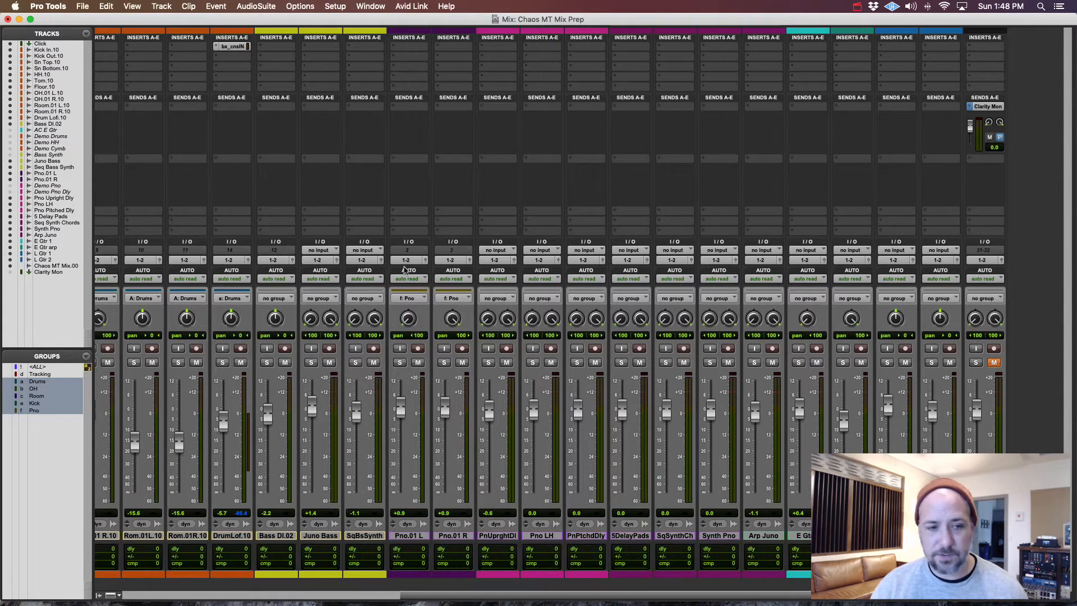
pyautogui.hscroll(-15, 364, 268)
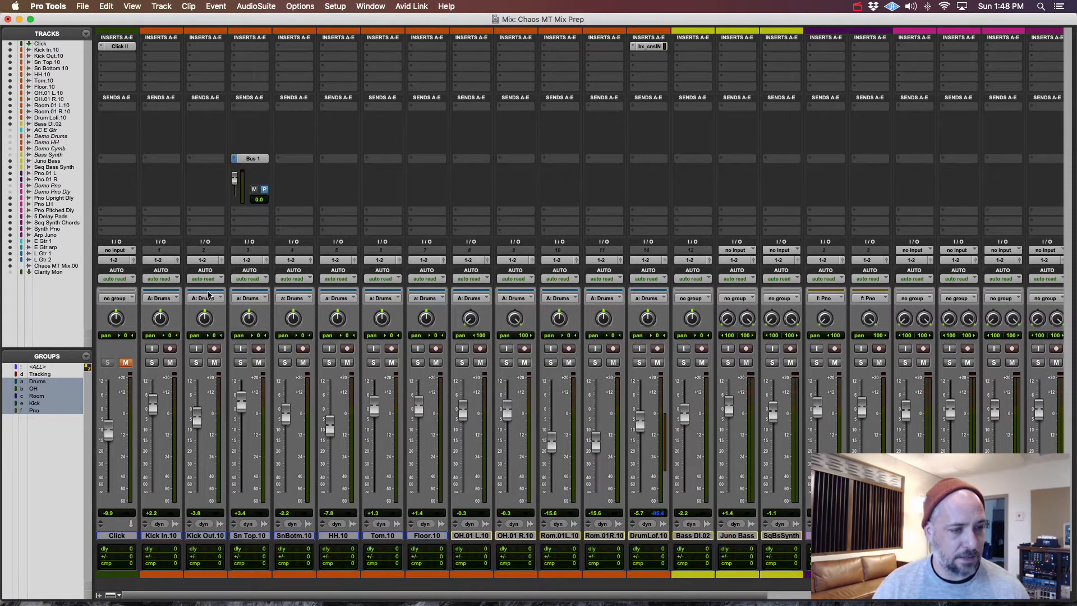
pyautogui.click(261, 538)
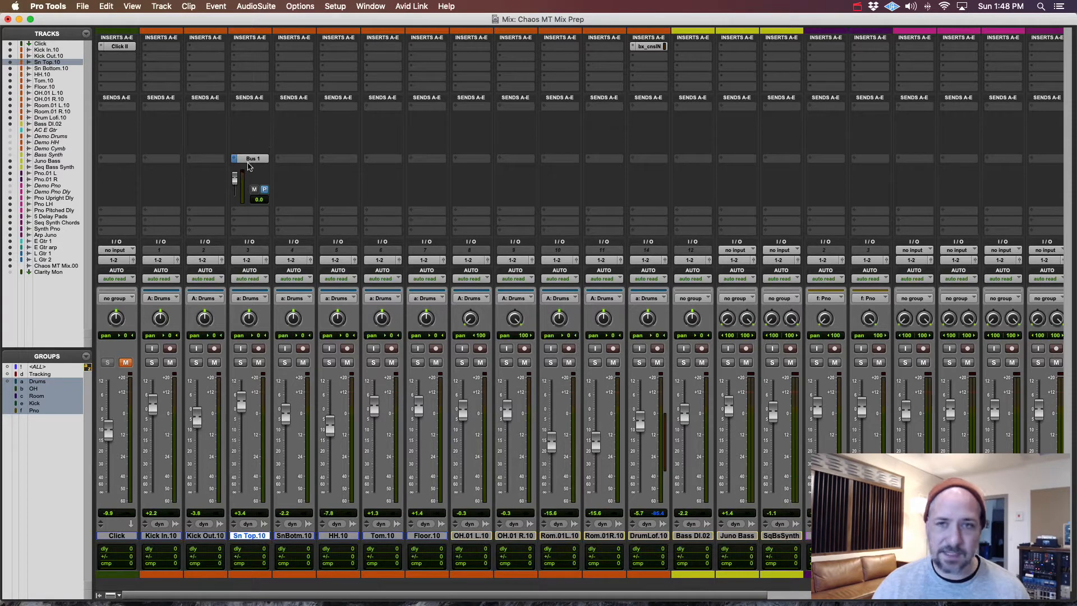
pyautogui.click(651, 46)
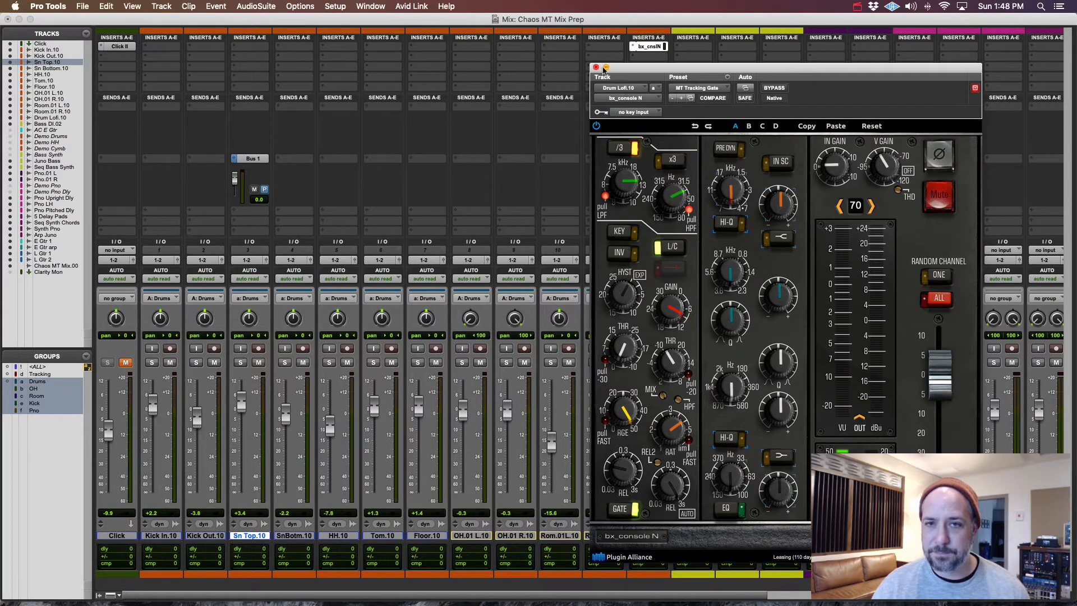
pyautogui.click(634, 112)
pyautogui.click(738, 113)
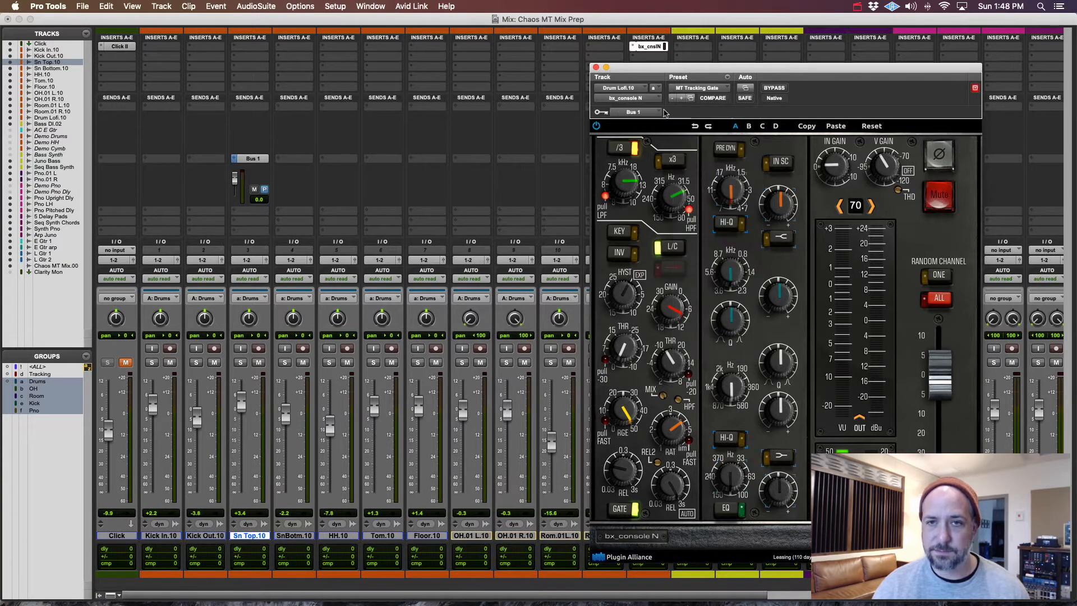
pyautogui.click(595, 67)
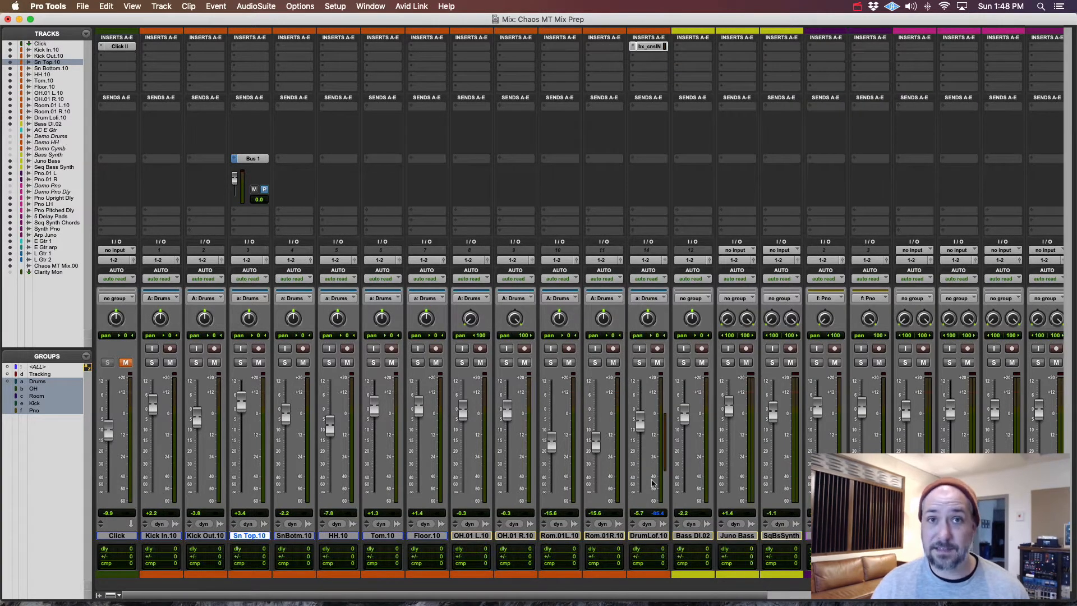
pyautogui.click(649, 536)
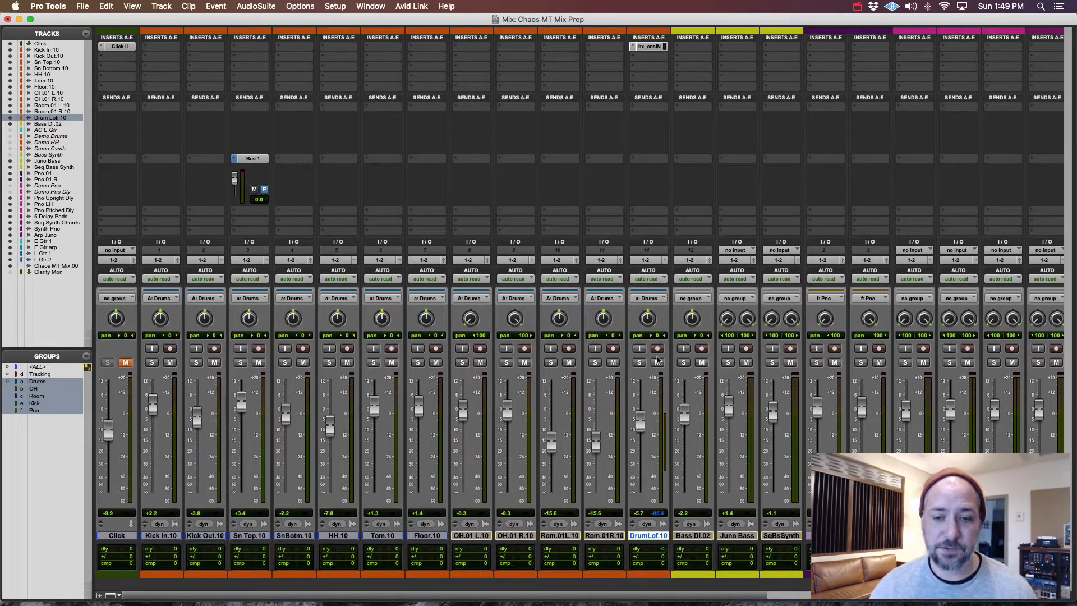
pyautogui.rightClick(657, 537)
pyautogui.moveTo(710, 595)
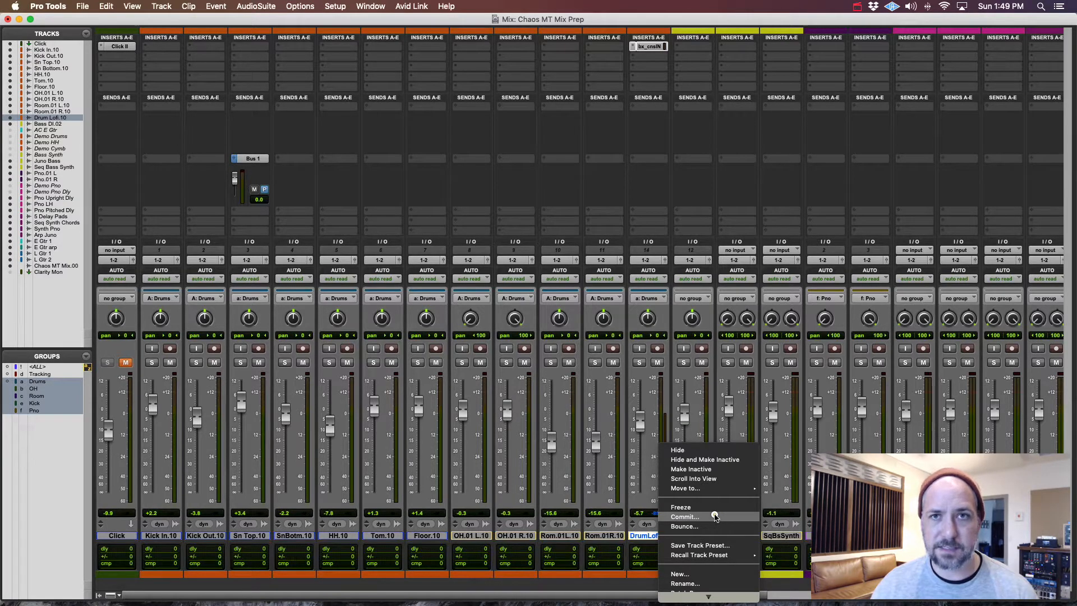
pyautogui.click(628, 525)
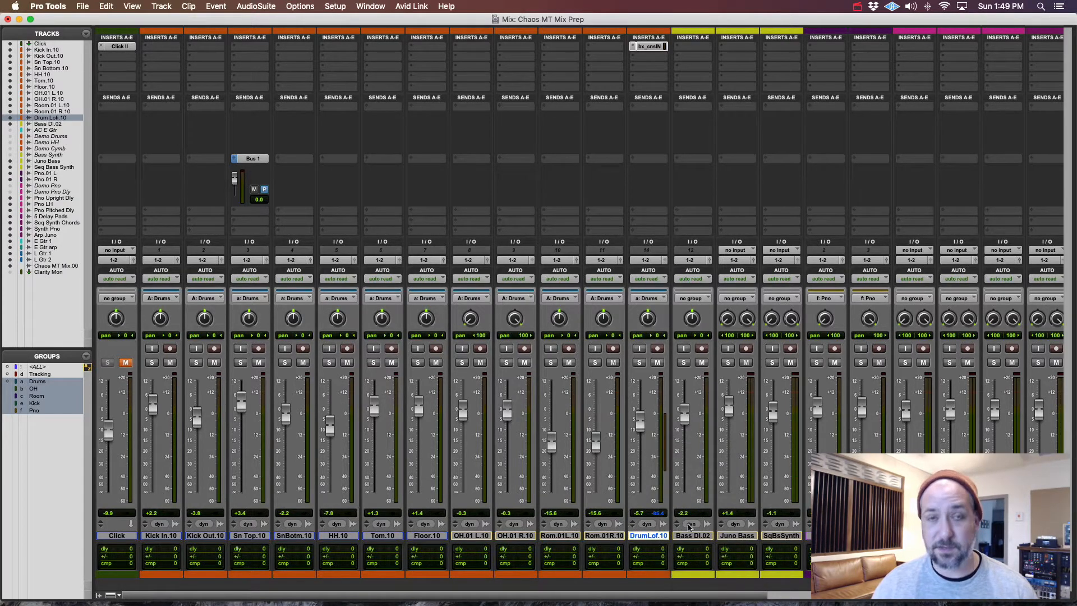
# Commit the Drum Lofi.10 track offline, copying its sends and group assignments, inserting the result after it and deleting the source track
pyautogui.hscroll(10, 690, 526)
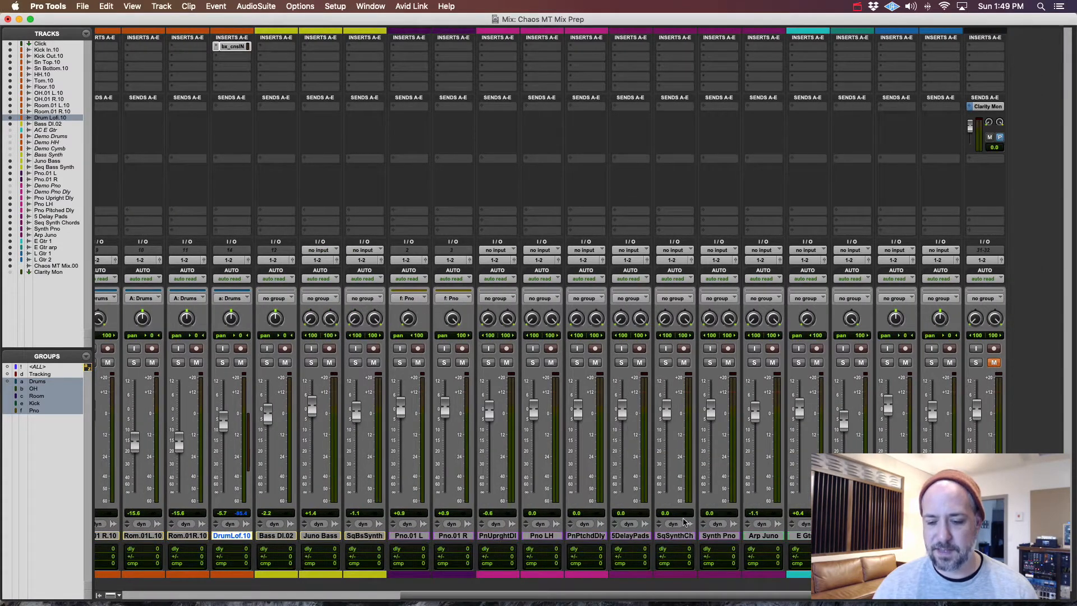
pyautogui.hscroll(-4, 734, 525)
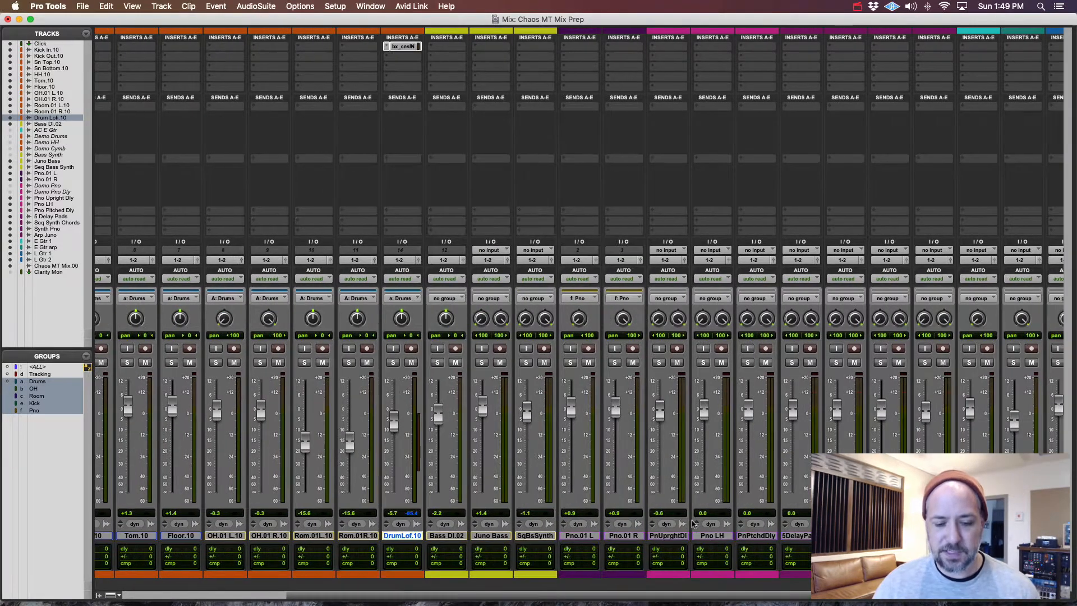
pyautogui.click(539, 536)
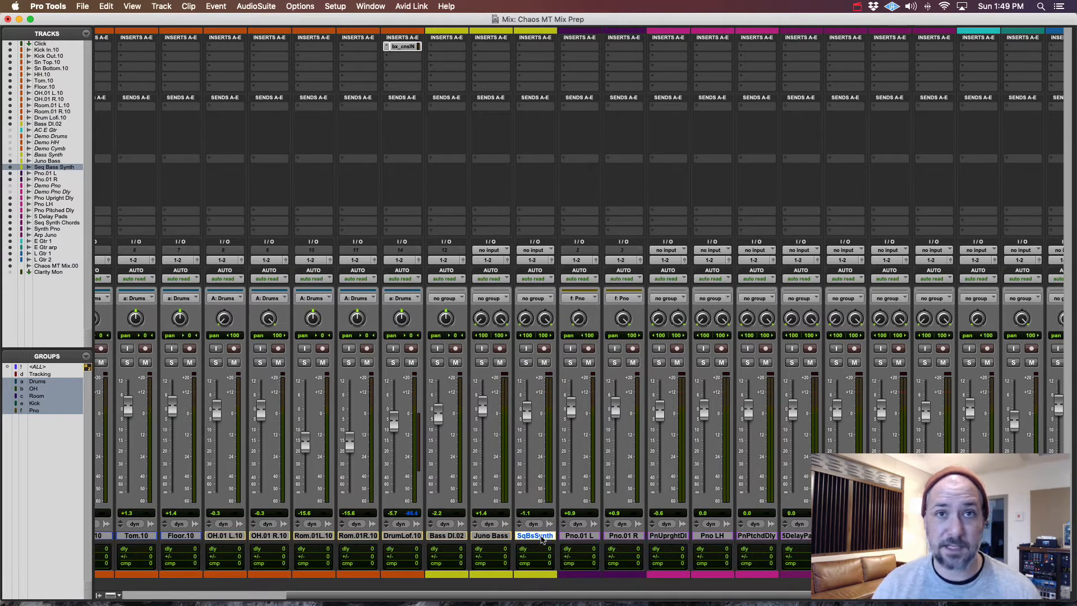
pyautogui.click(405, 536)
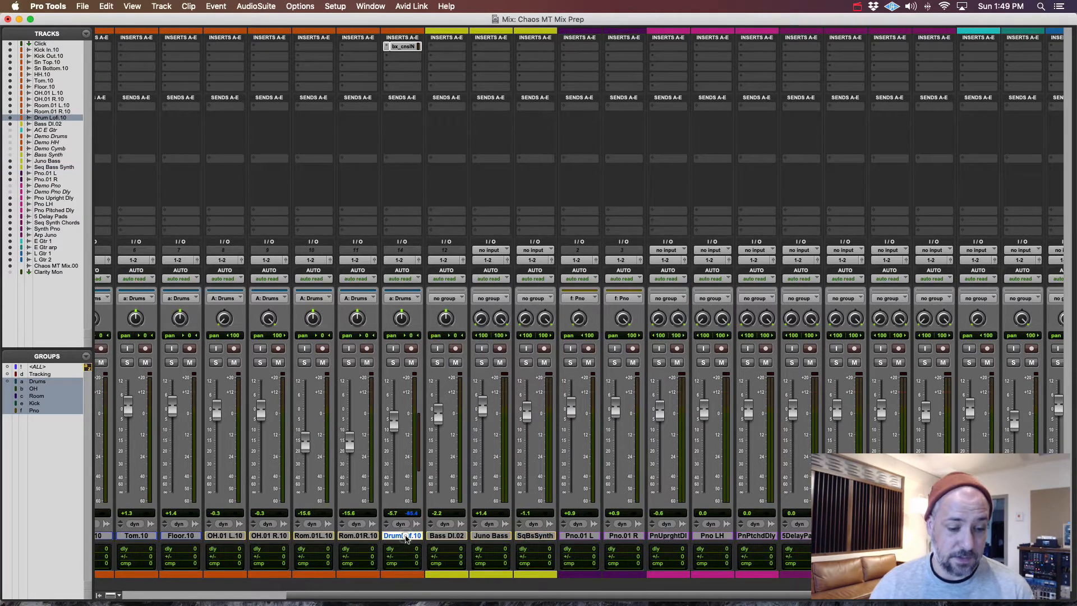
pyautogui.rightClick(404, 536)
pyautogui.click(452, 555)
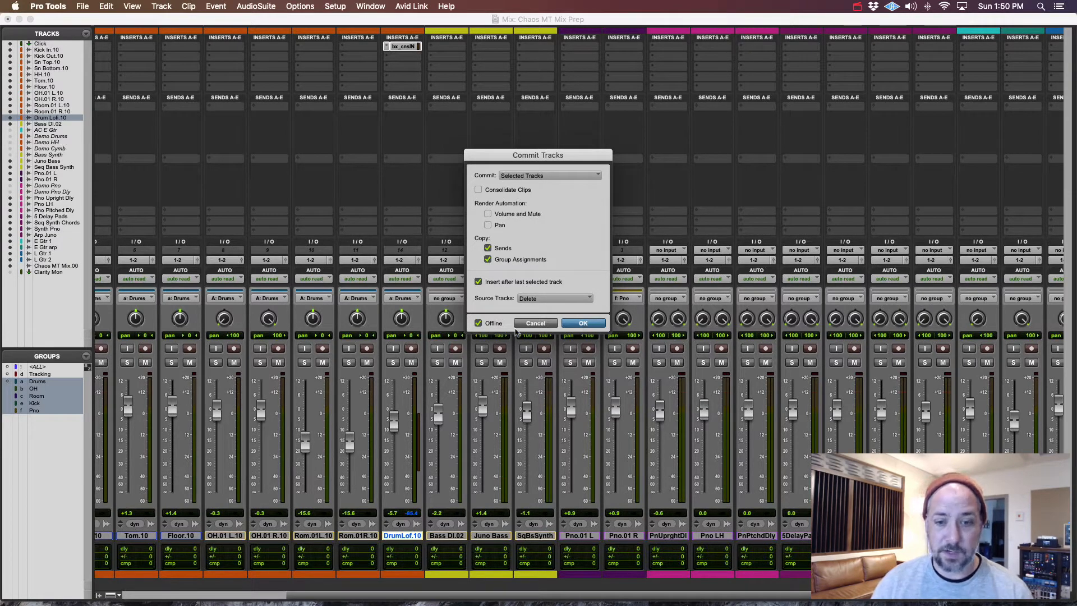
pyautogui.click(583, 323)
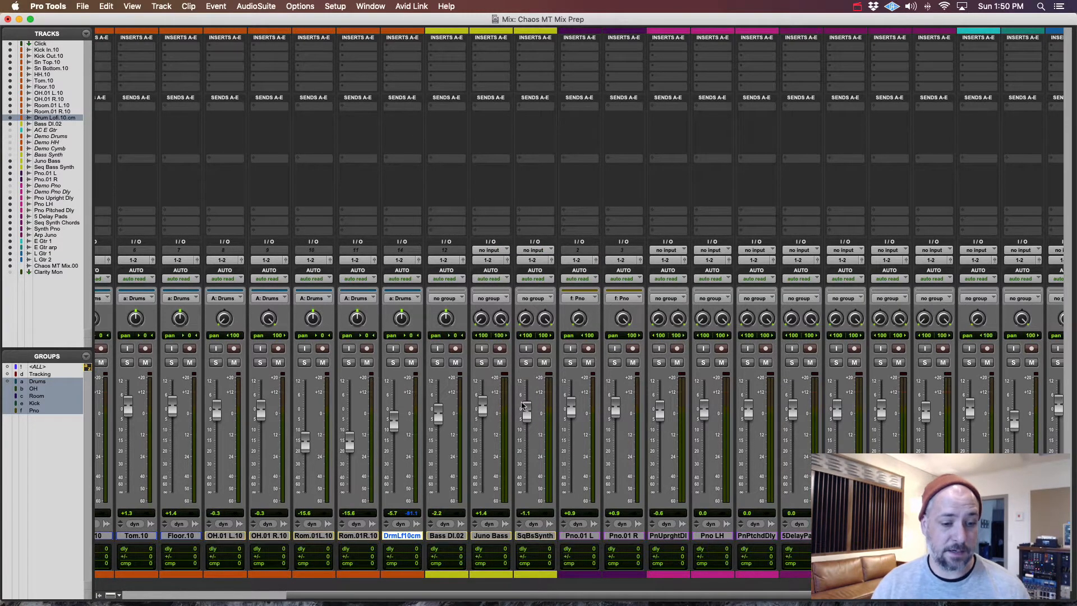
# Remove the Bus 1 send from the Sn Top.10 track
pyautogui.hscroll(-5, 421, 155)
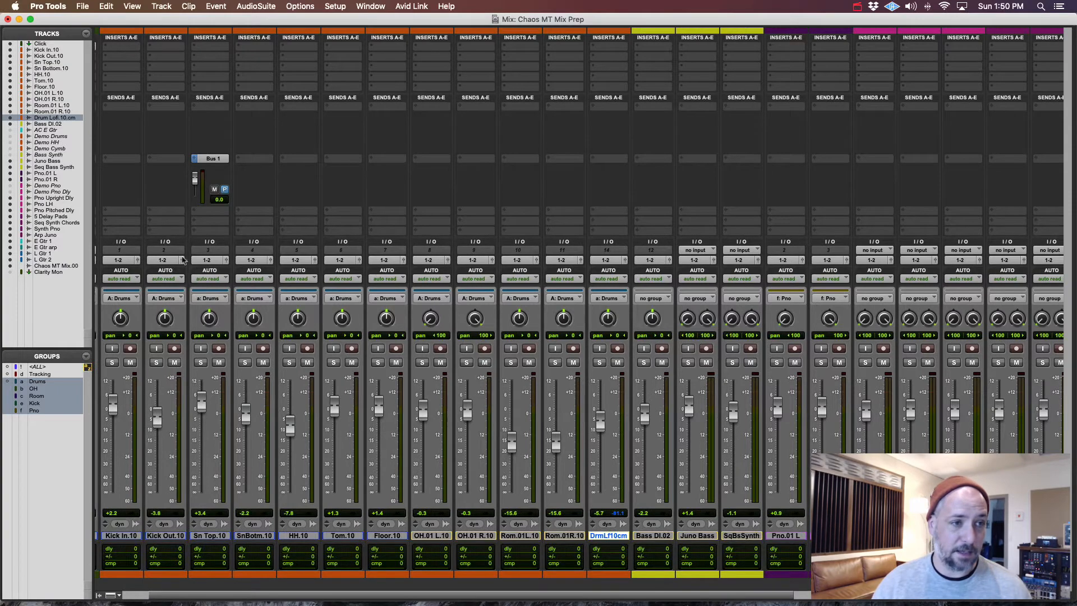
pyautogui.click(196, 159)
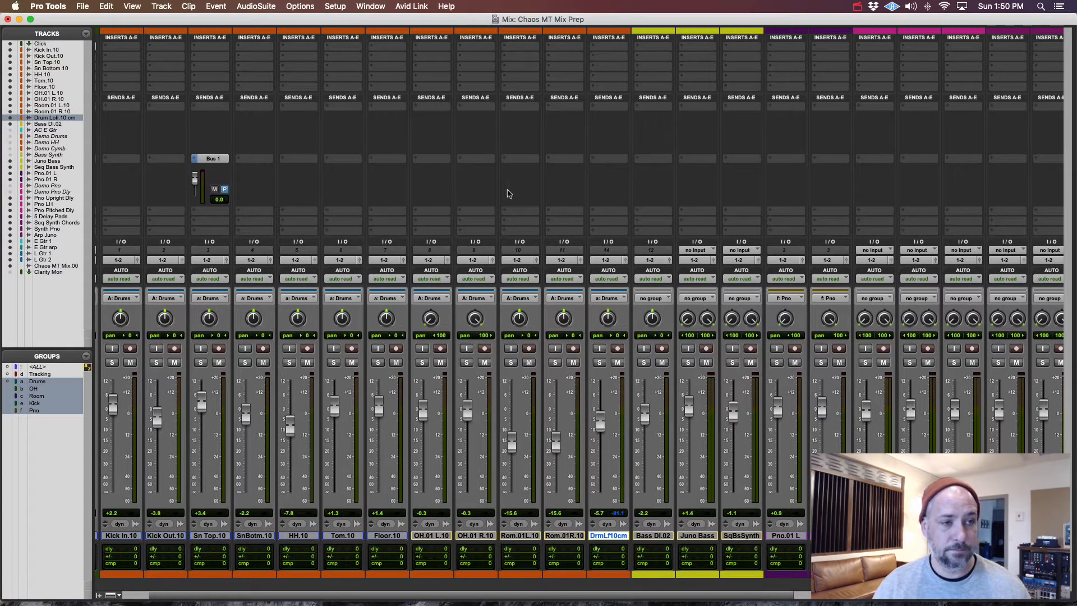
pyautogui.click(194, 159)
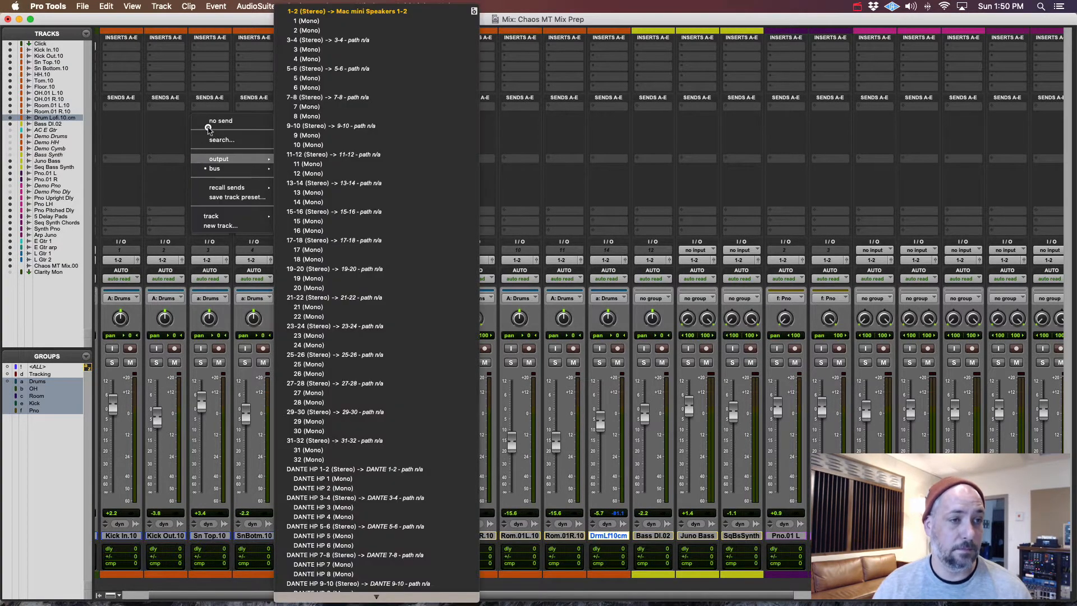
pyautogui.click(215, 123)
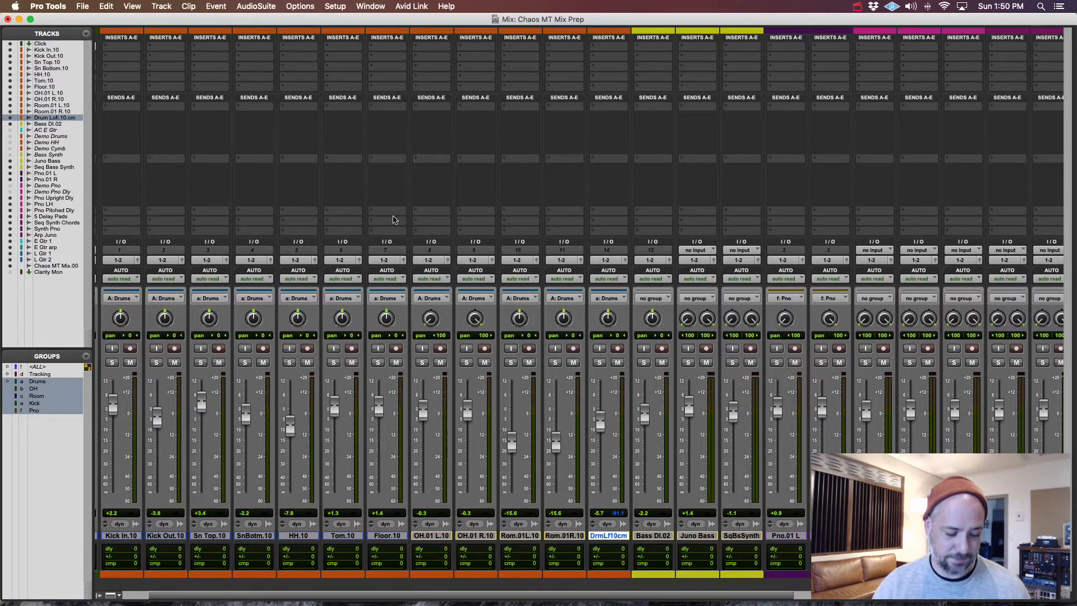
# Delete the Chaos MT Mix.00 track at the end of the session
pyautogui.hscroll(8, 741, 390)
pyautogui.hscroll(1, 743, 384)
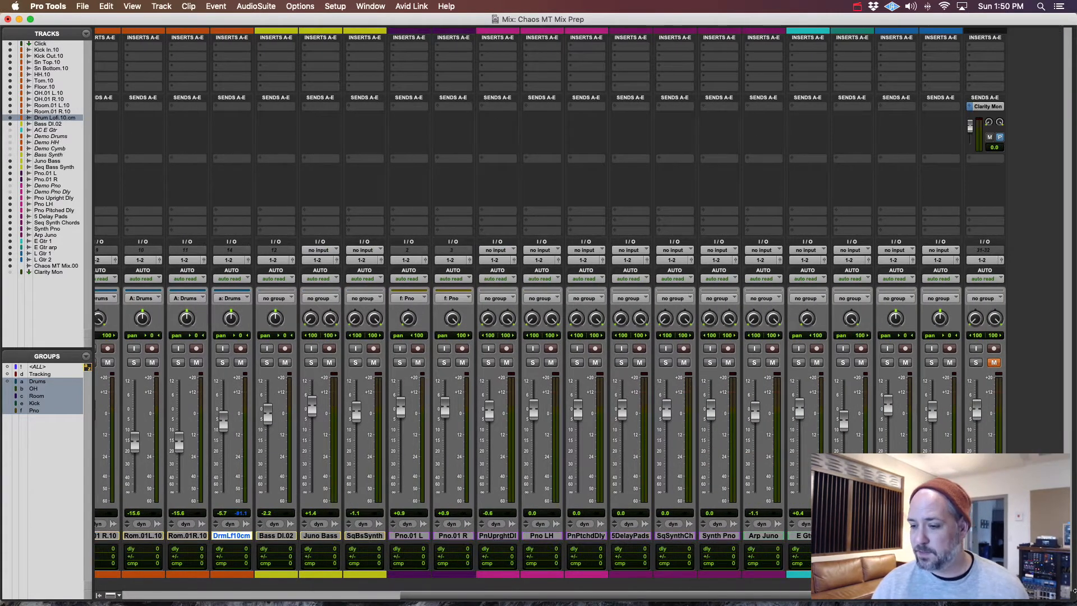
pyautogui.click(984, 535)
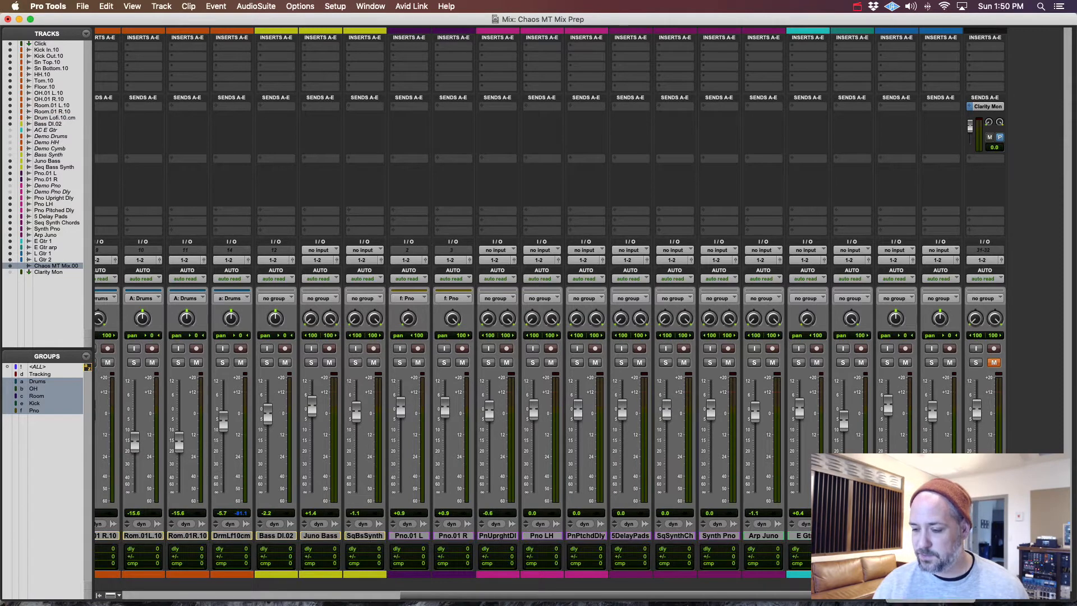
pyautogui.rightClick(977, 536)
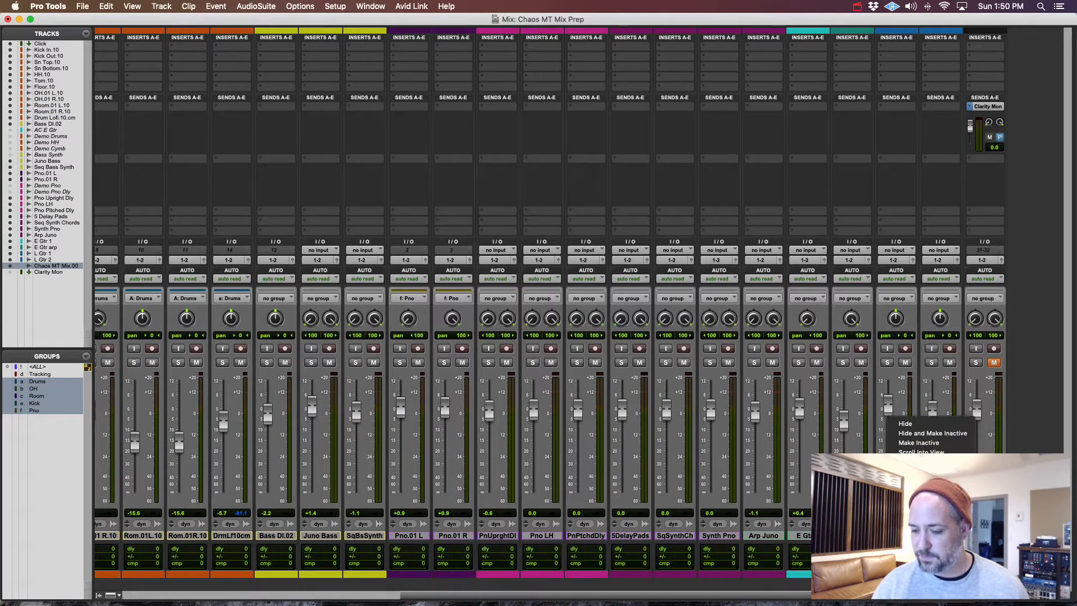
pyautogui.click(905, 424)
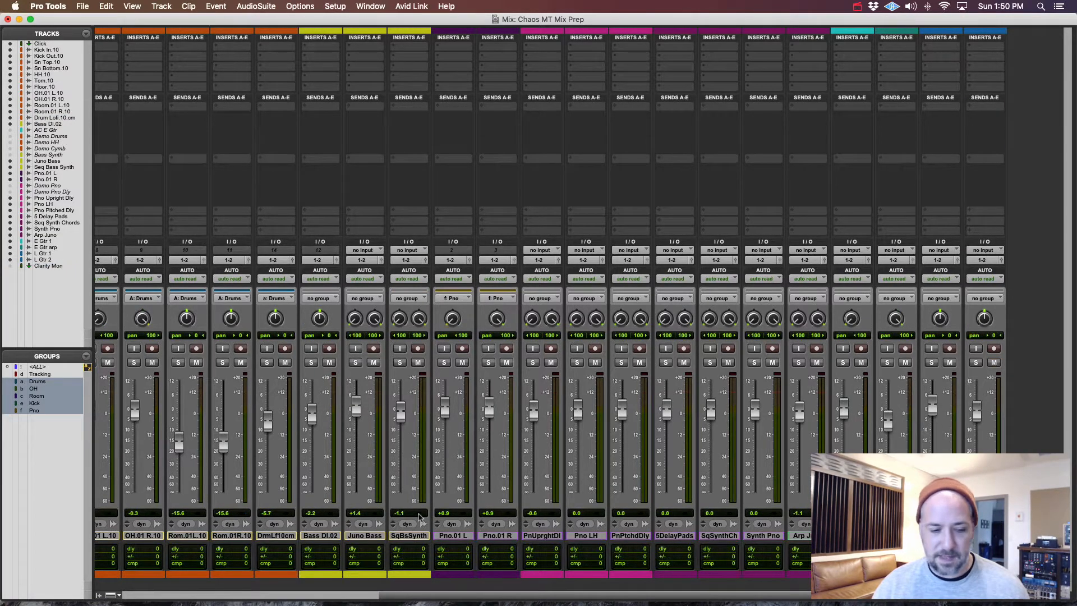
# Hide the Click track at the start of the mixer and make it inactive
pyautogui.hscroll(-8, 174, 541)
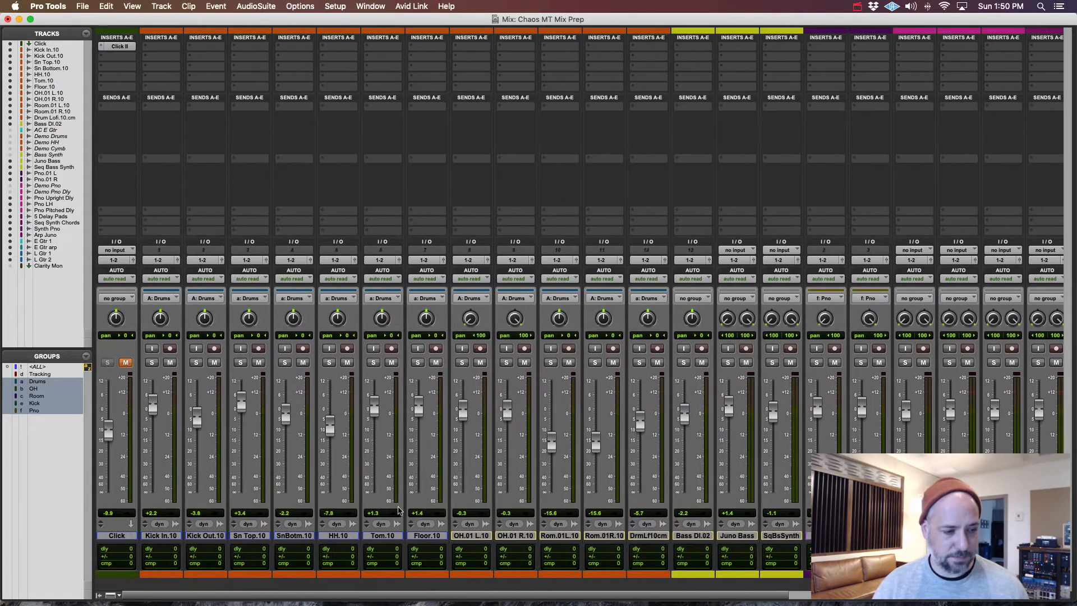
pyautogui.click(121, 535)
pyautogui.rightClick(125, 535)
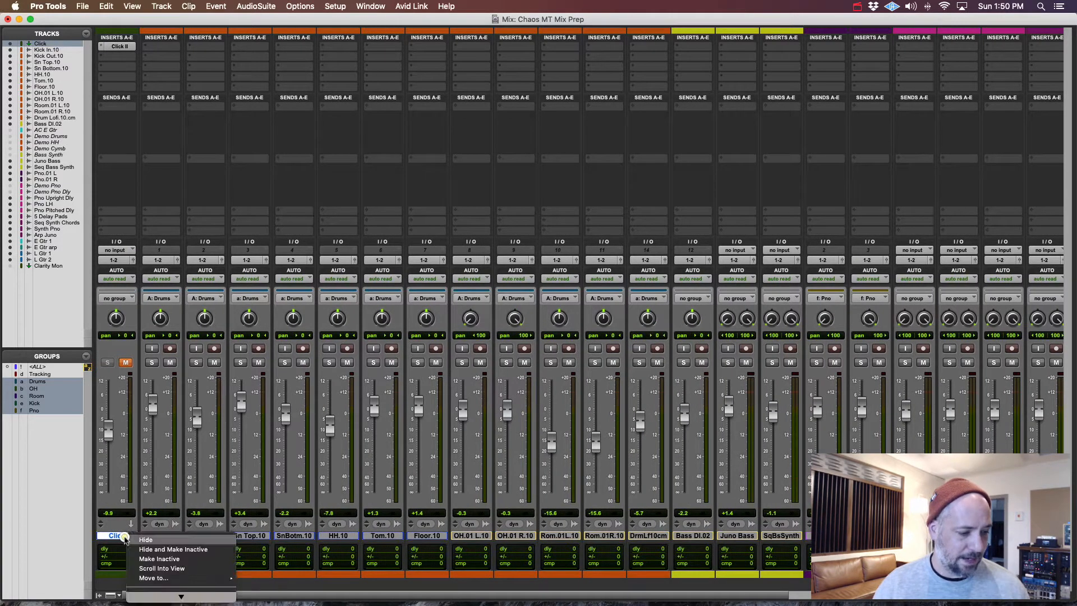
pyautogui.click(177, 549)
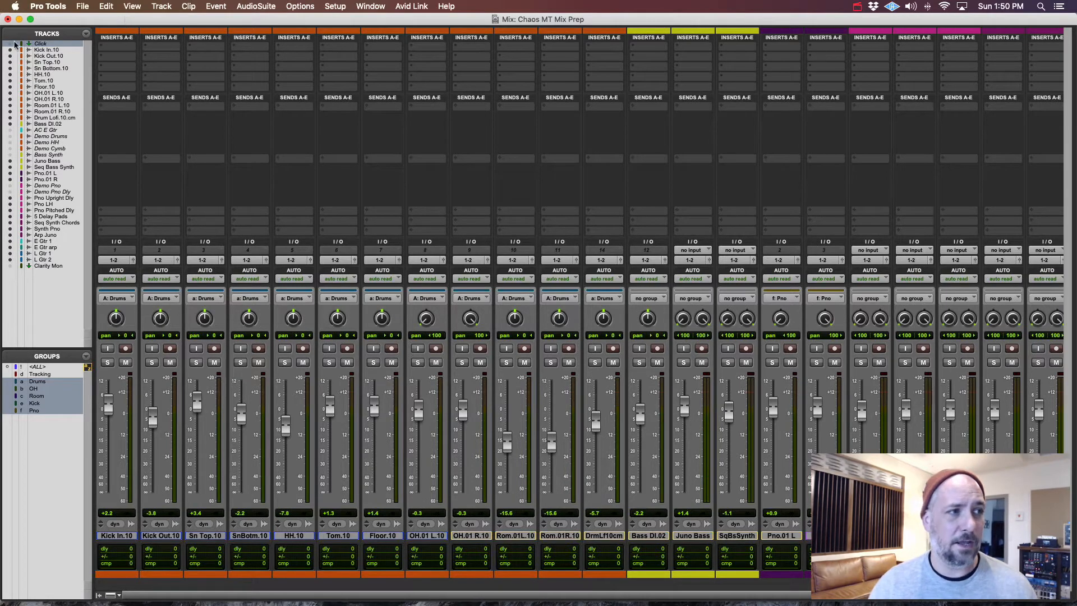
# Show the Click track and make it active, and return it to hidden and inactive
pyautogui.rightClick(39, 44)
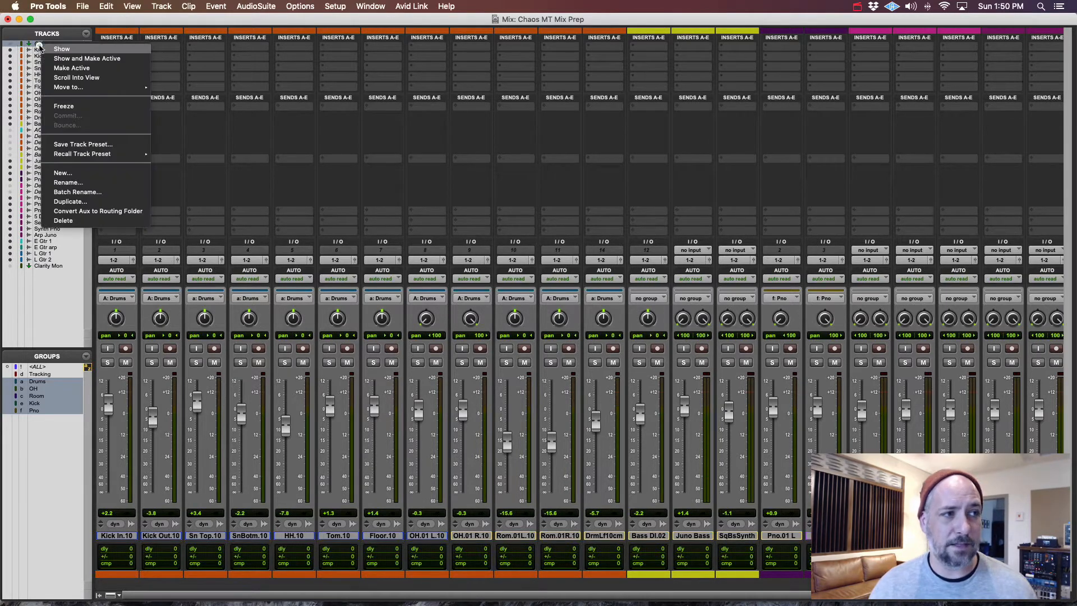
pyautogui.click(104, 58)
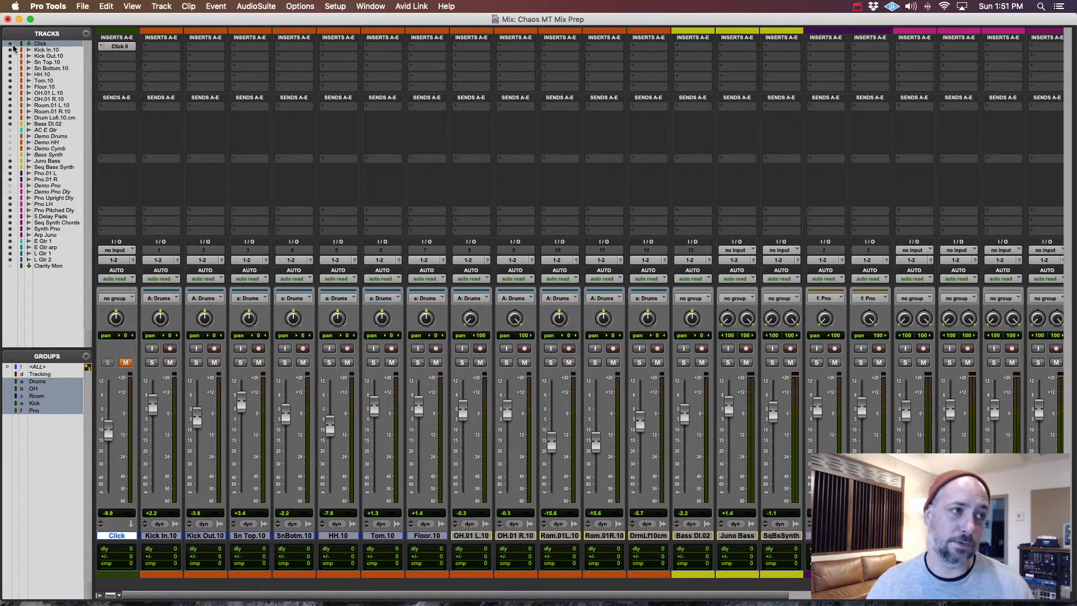
pyautogui.rightClick(43, 45)
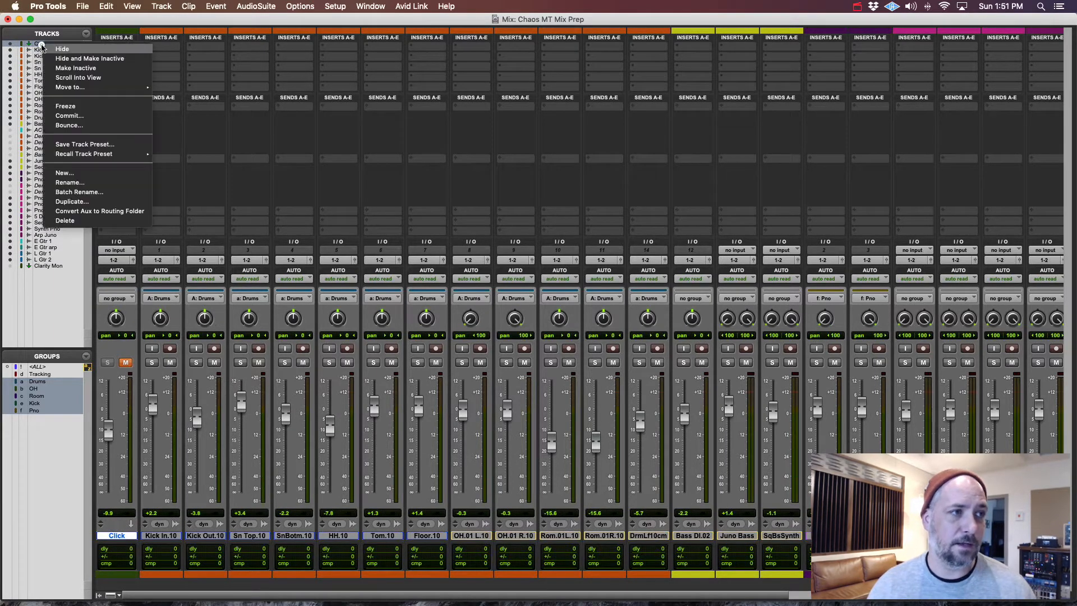
pyautogui.click(104, 59)
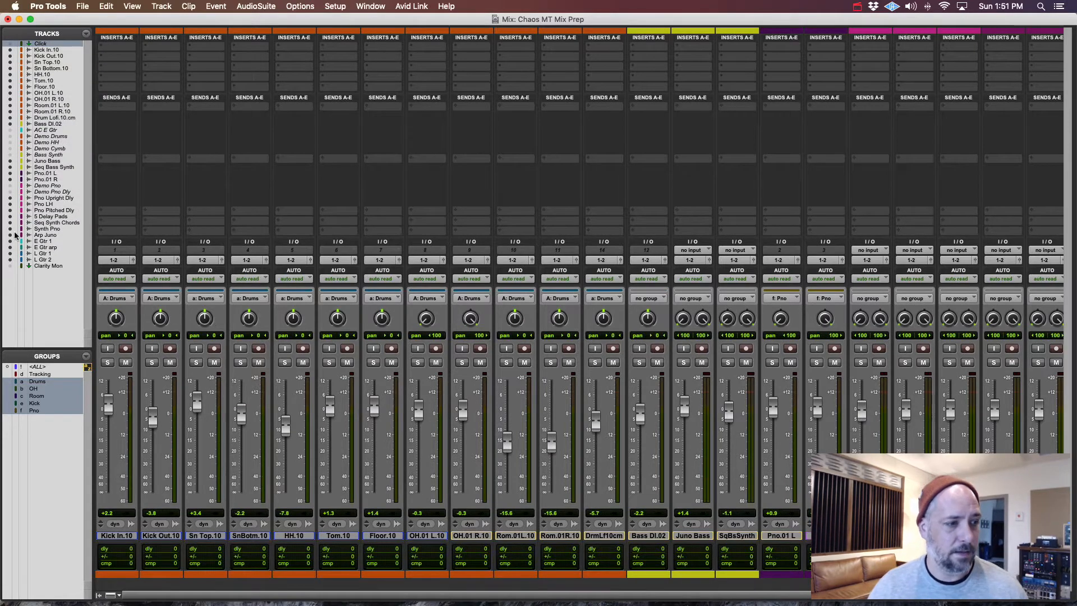
pyautogui.hscroll(6, 723, 393)
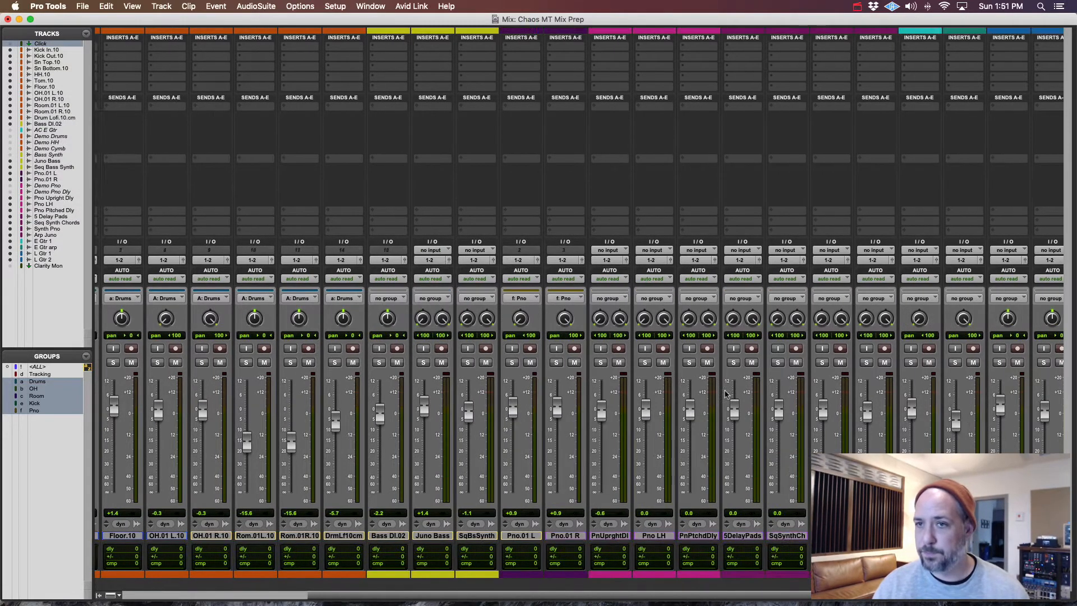
pyautogui.hscroll(-6, 722, 394)
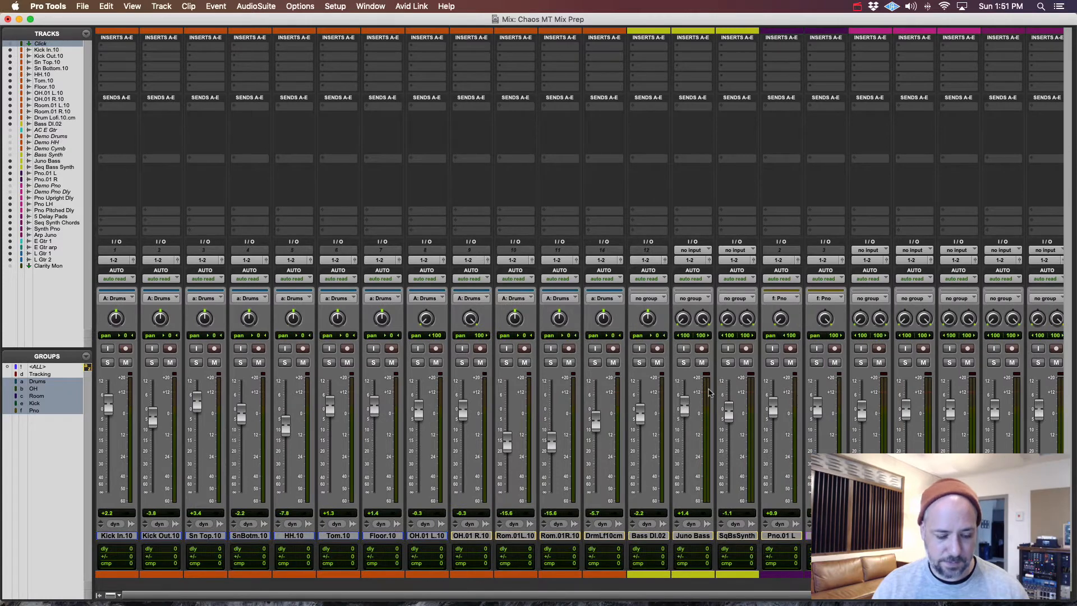
# In the Edit window, compare the end of the Drum Lofi.10.cm clip with the other drum tracks and disable the Drums group
pyautogui.press('super+equal')
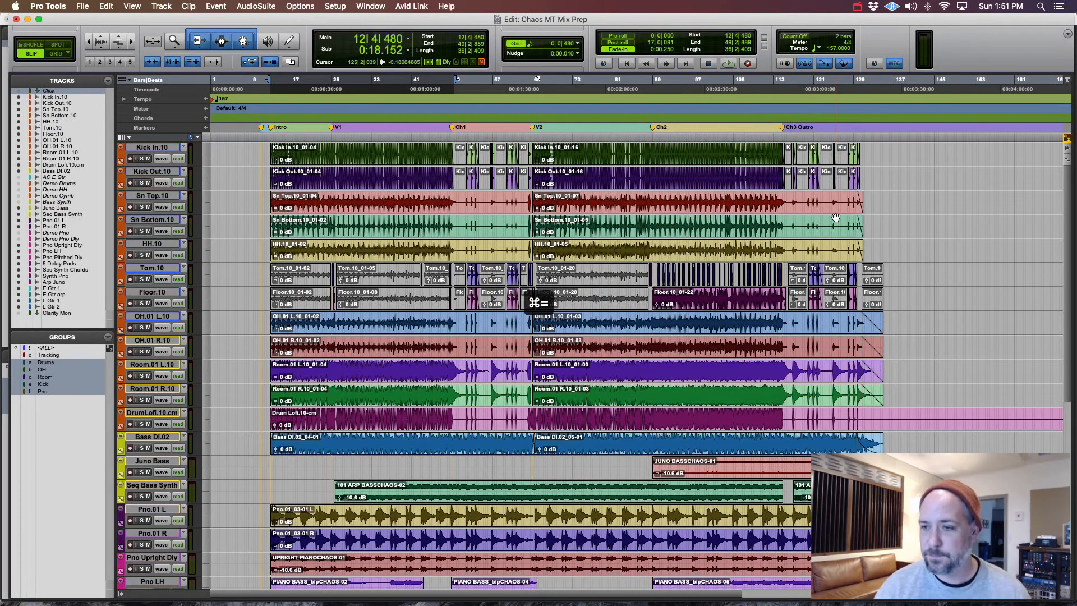
pyautogui.click(154, 414)
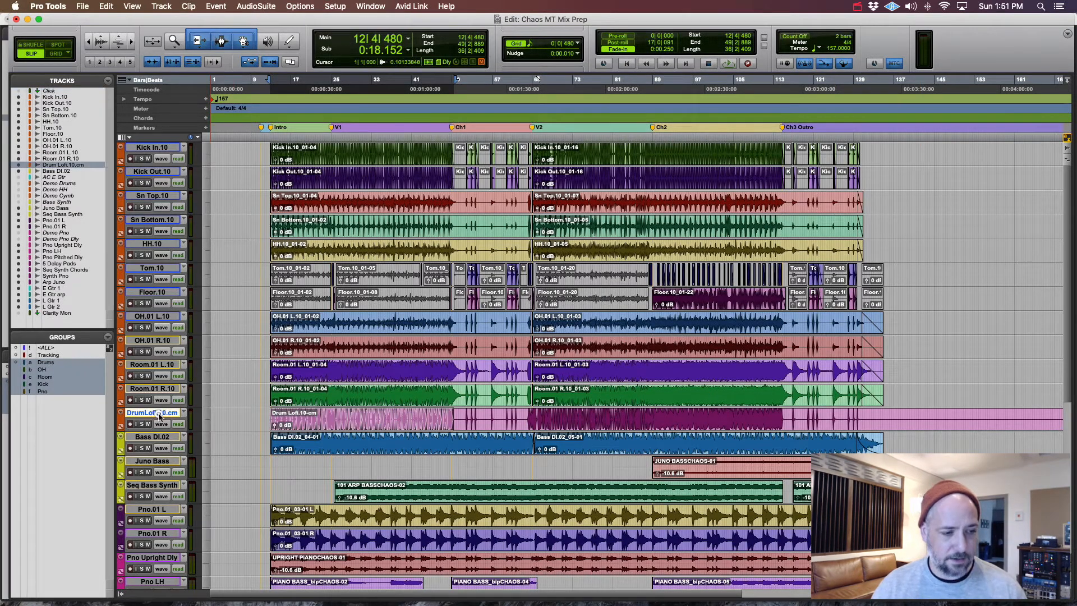
pyautogui.hscroll(10, 474, 417)
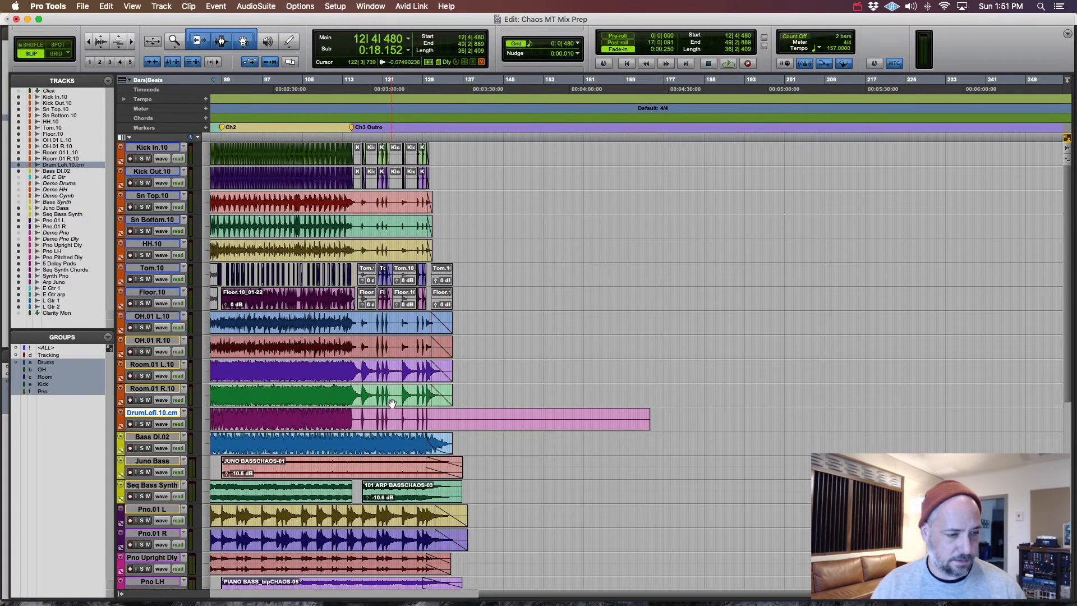
pyautogui.click(392, 403)
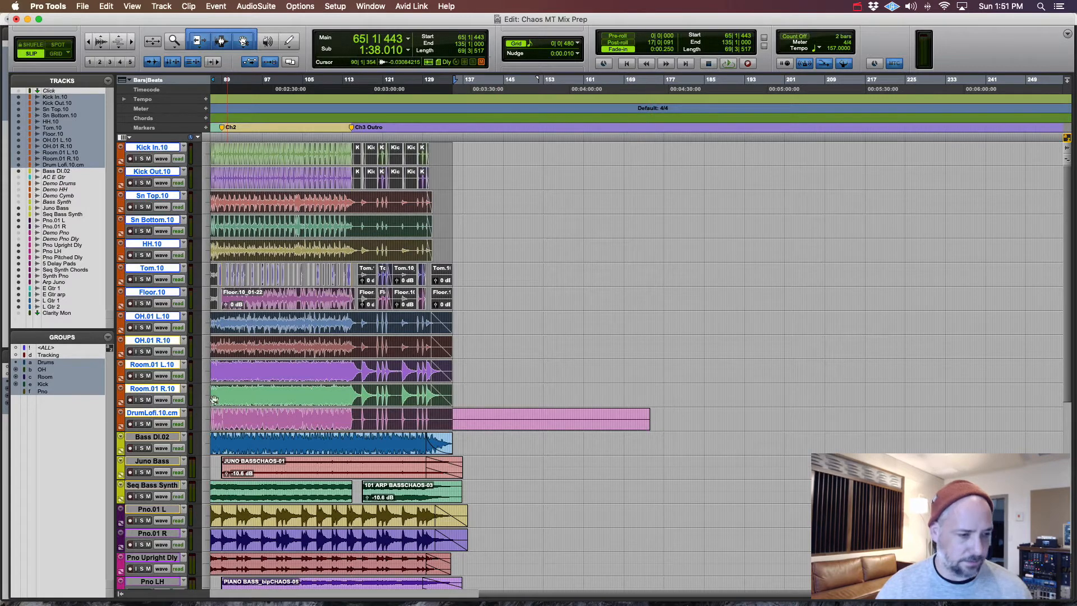
pyautogui.click(56, 362)
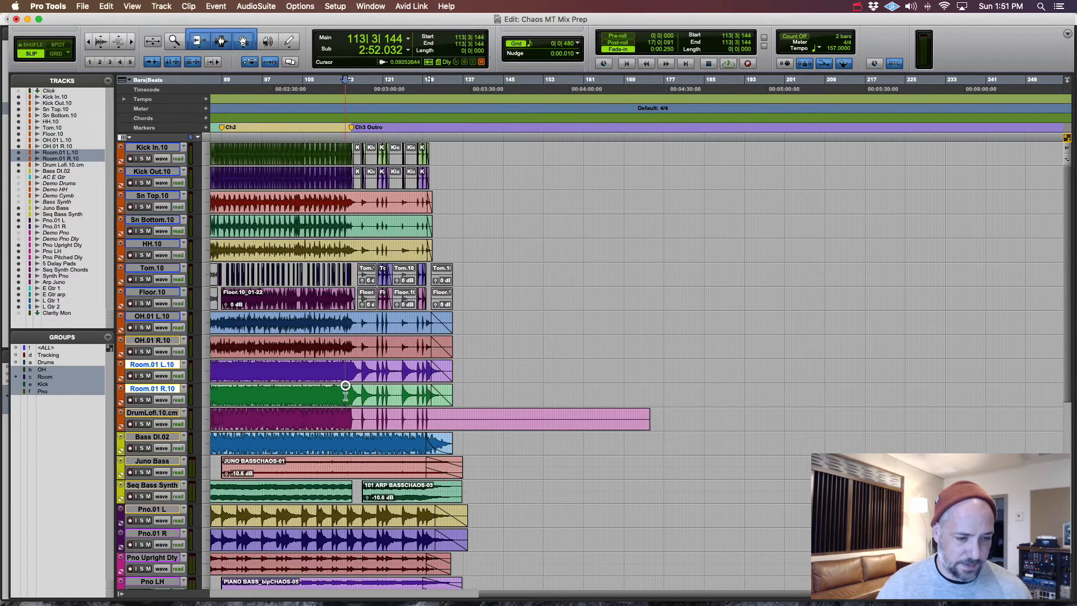
pyautogui.doubleClick(346, 404)
pyautogui.press('.')
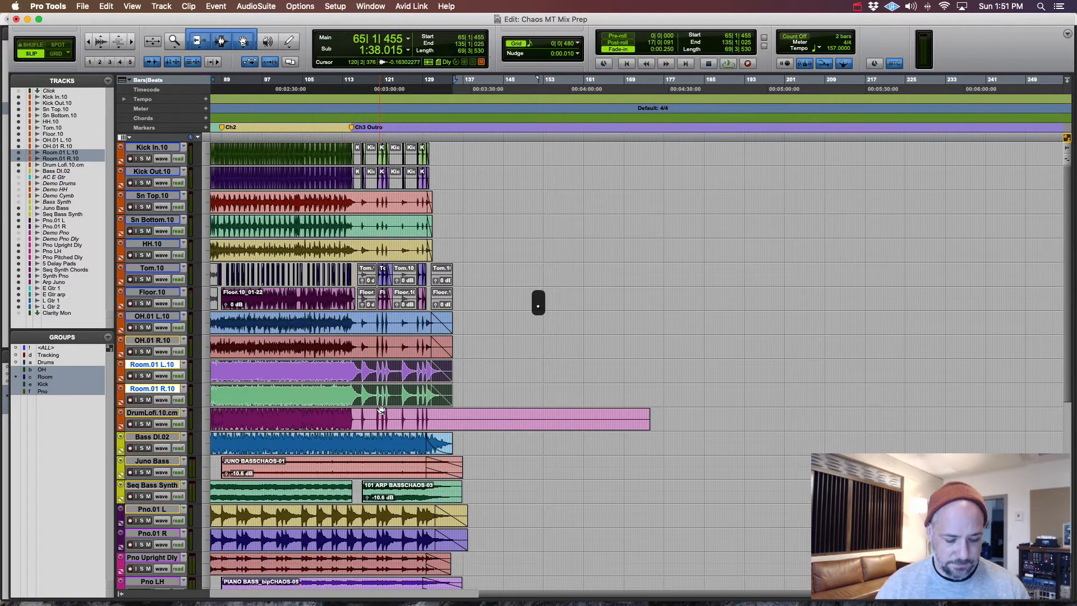
pyautogui.press(';')
pyautogui.hscroll(-10, 437, 415)
pyautogui.doubleClick(435, 415)
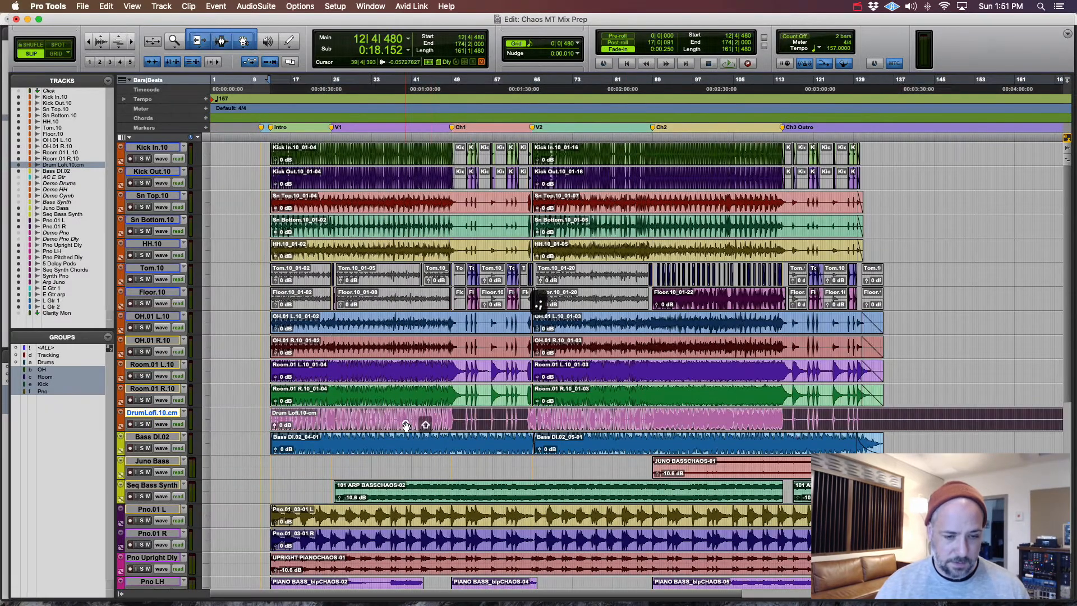
# Trim the Drum Lofi.10.cm clip to the full length of the Room.01 L.10 and R.10 clips, and switch to Grid mode
pyautogui.click(485, 397)
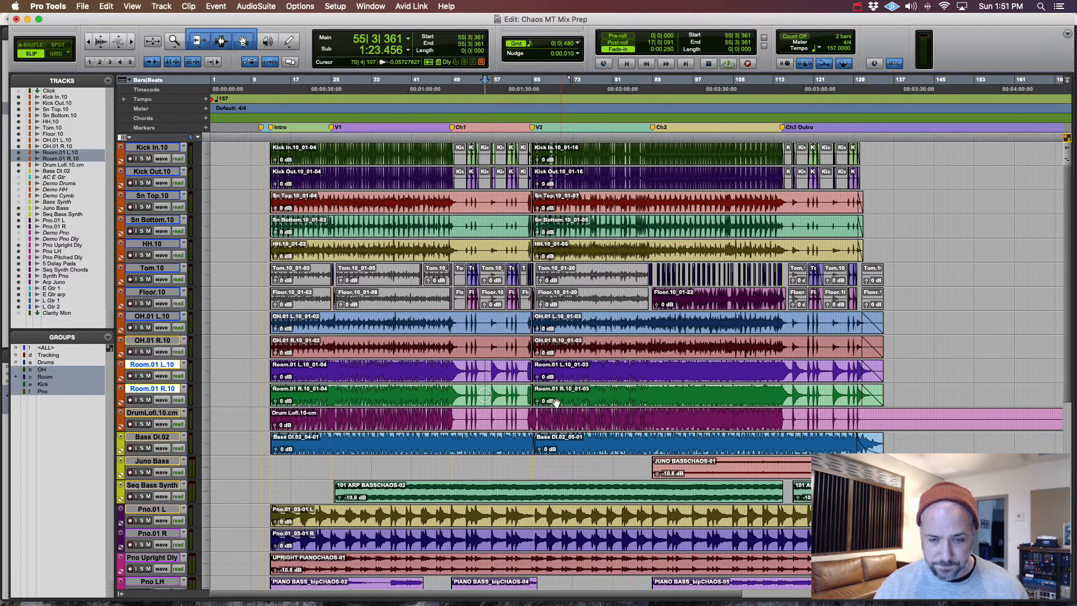
pyautogui.click(494, 397)
pyautogui.doubleClick(498, 398)
pyautogui.keyDown('shift'); pyautogui.click(599, 404); pyautogui.keyUp('shift')
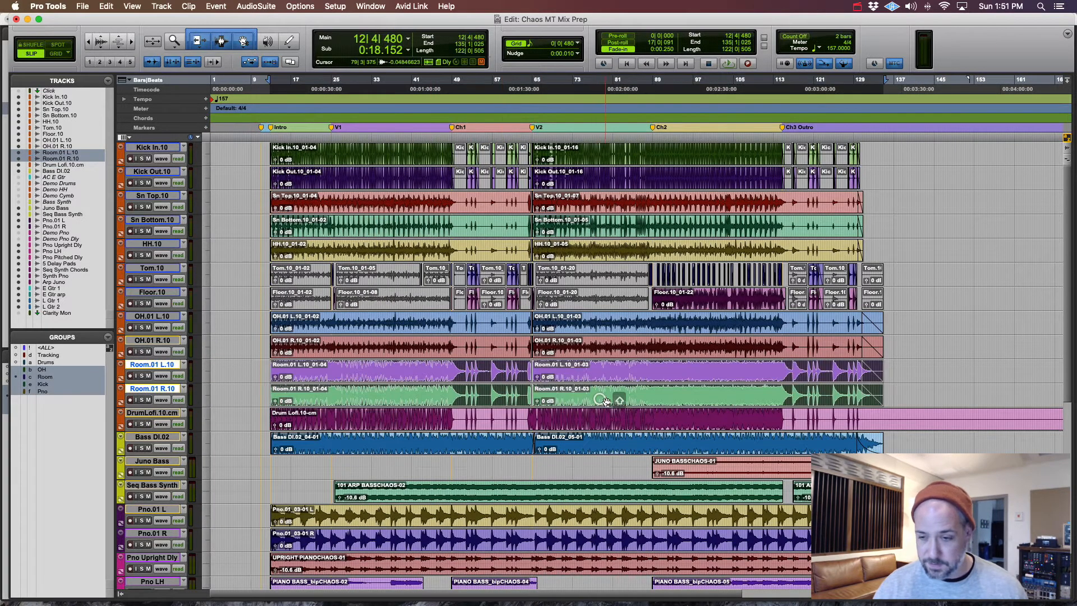
pyautogui.press(';')
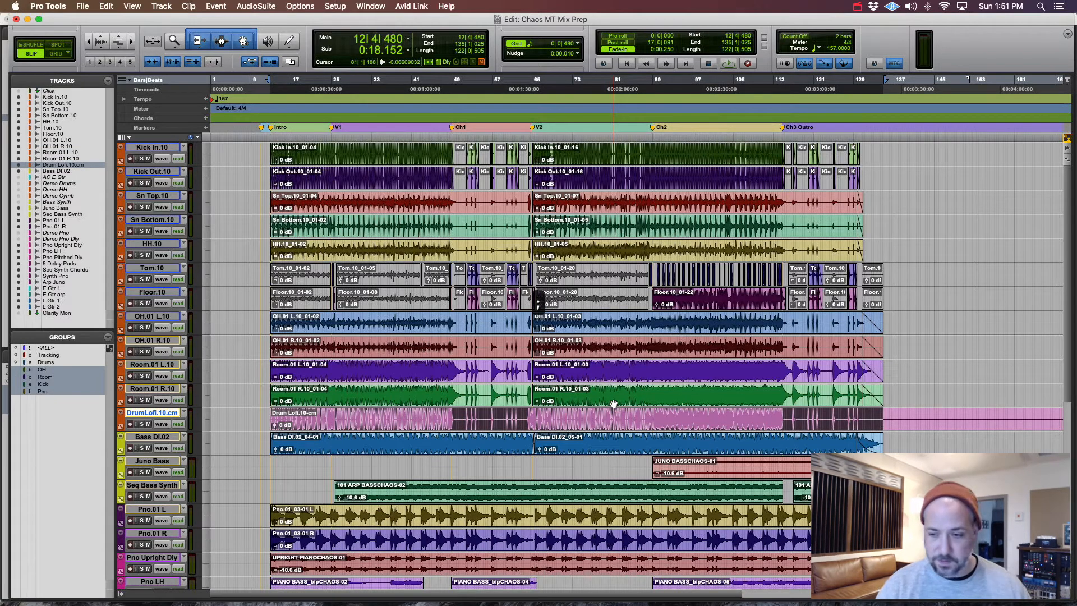
pyautogui.press('super+t')
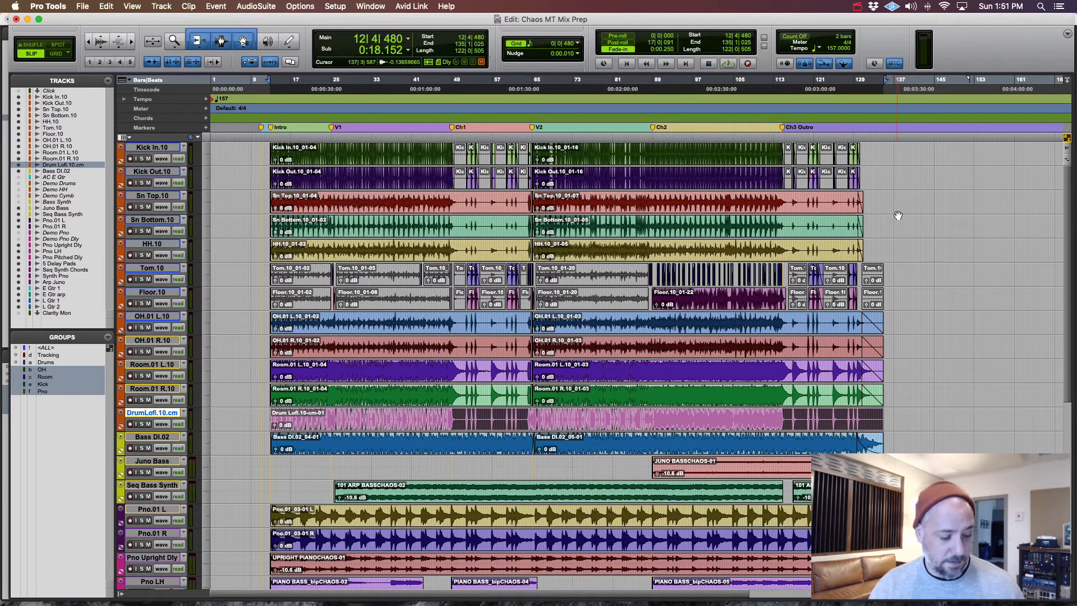
pyautogui.press('F4')
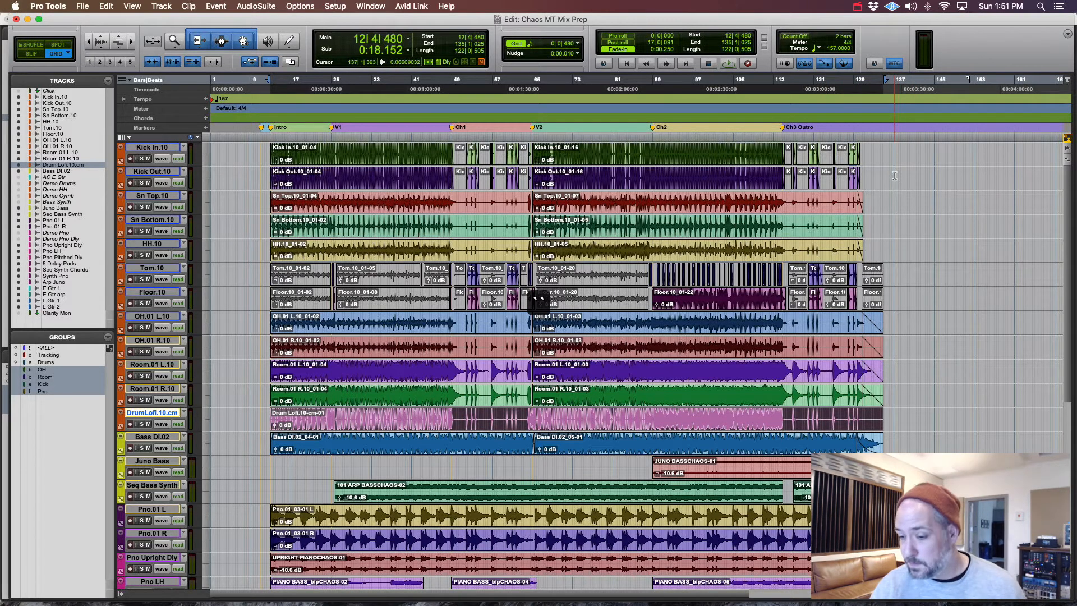
# Add a marker named END at bar 139, just past the last clip ends and fade-outs of all tracks
pyautogui.press('t')
pyautogui.press('t')
pyautogui.press('t')
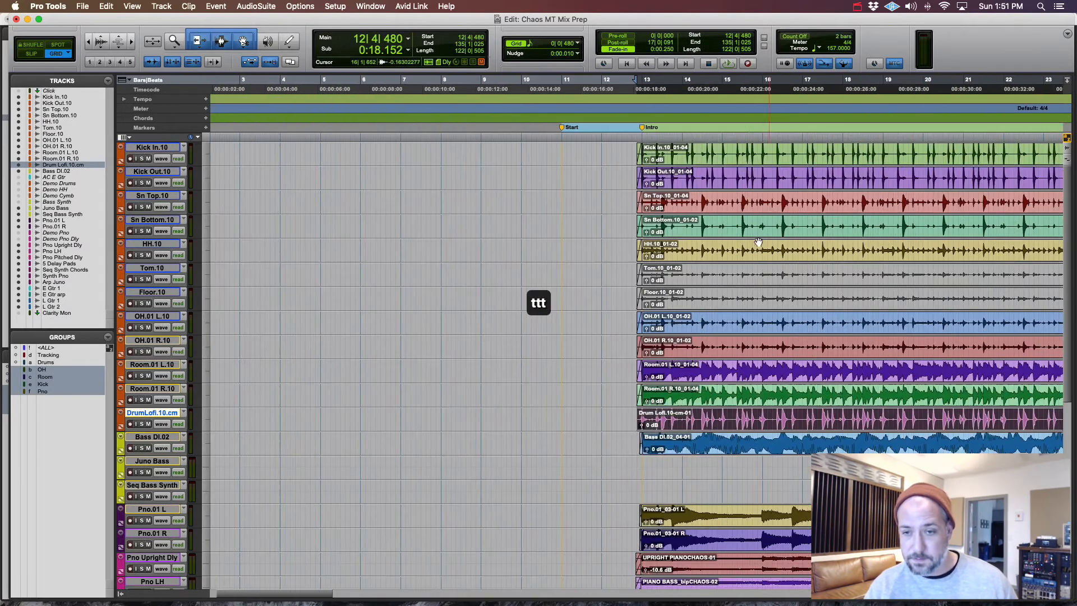
pyautogui.press('.')
pyautogui.press('7')
pyautogui.press('.')
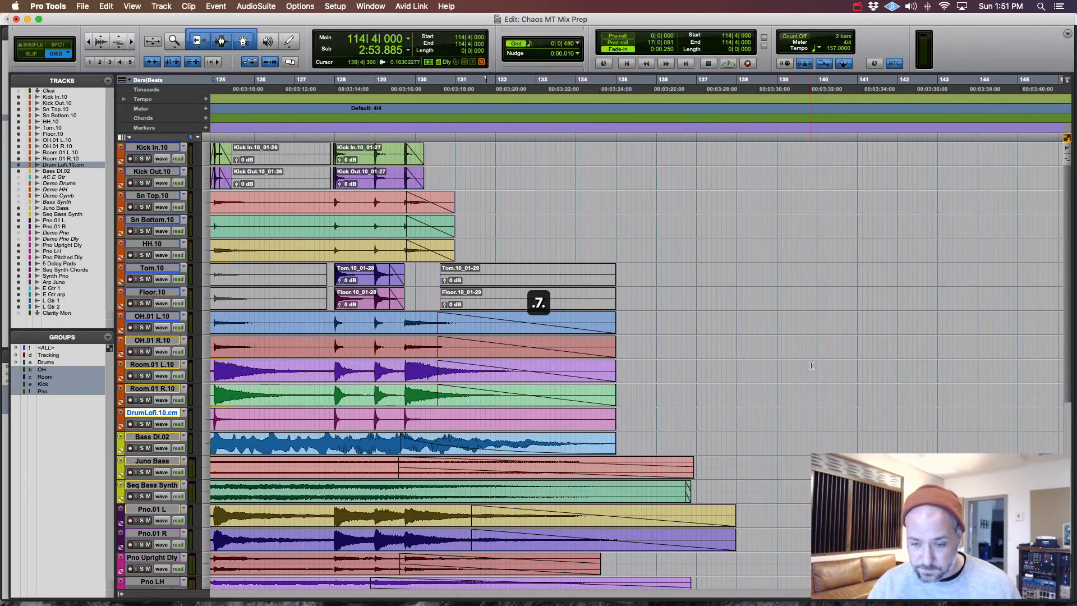
pyautogui.click(775, 462)
pyautogui.scroll(-12, 777, 460)
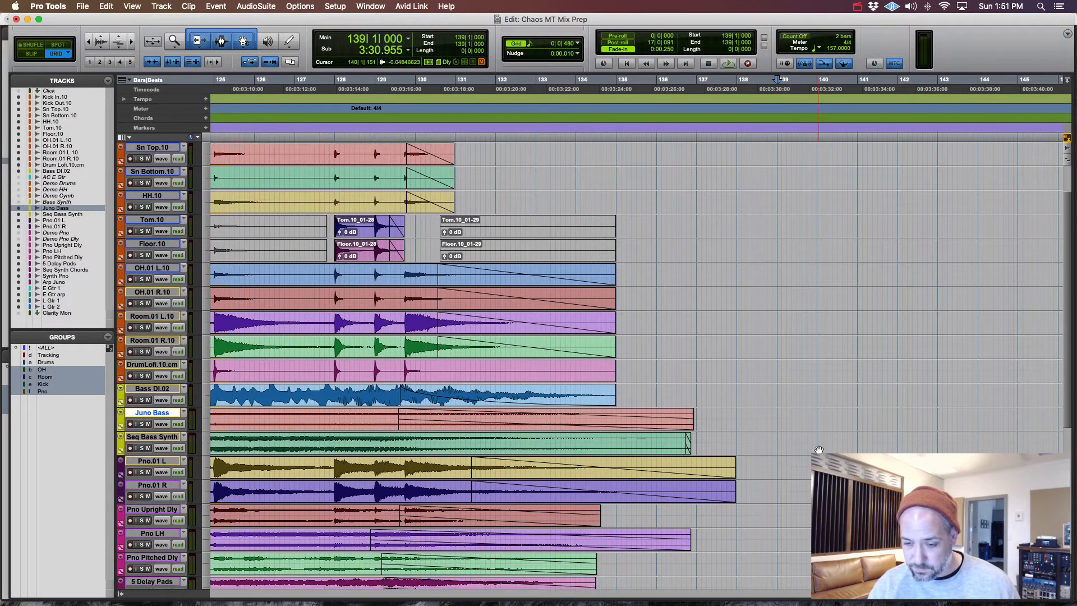
pyautogui.scroll(12, 785, 437)
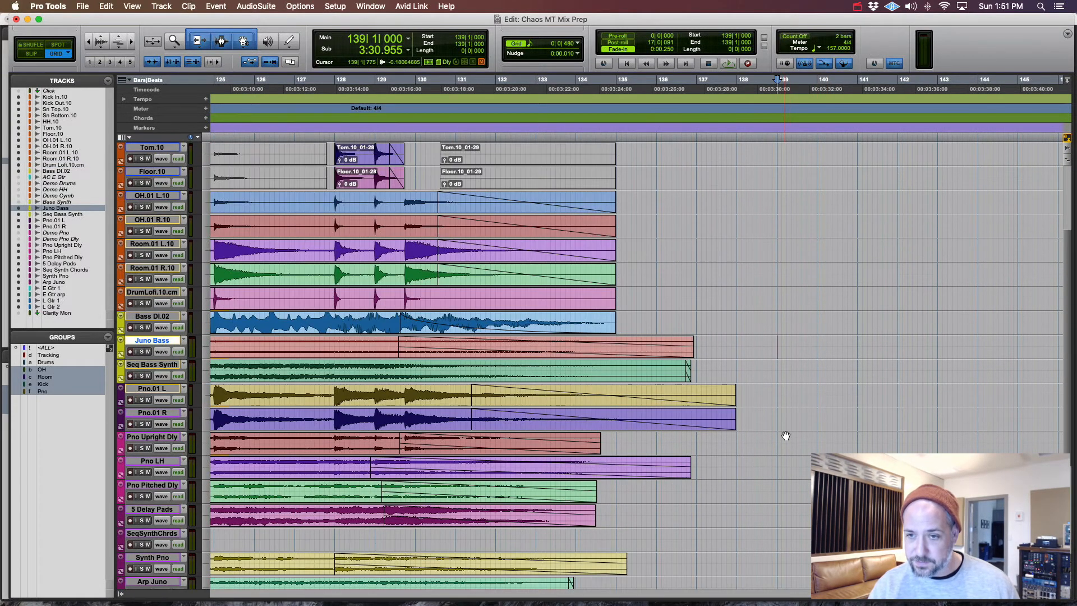
pyautogui.press('KP_Enter')
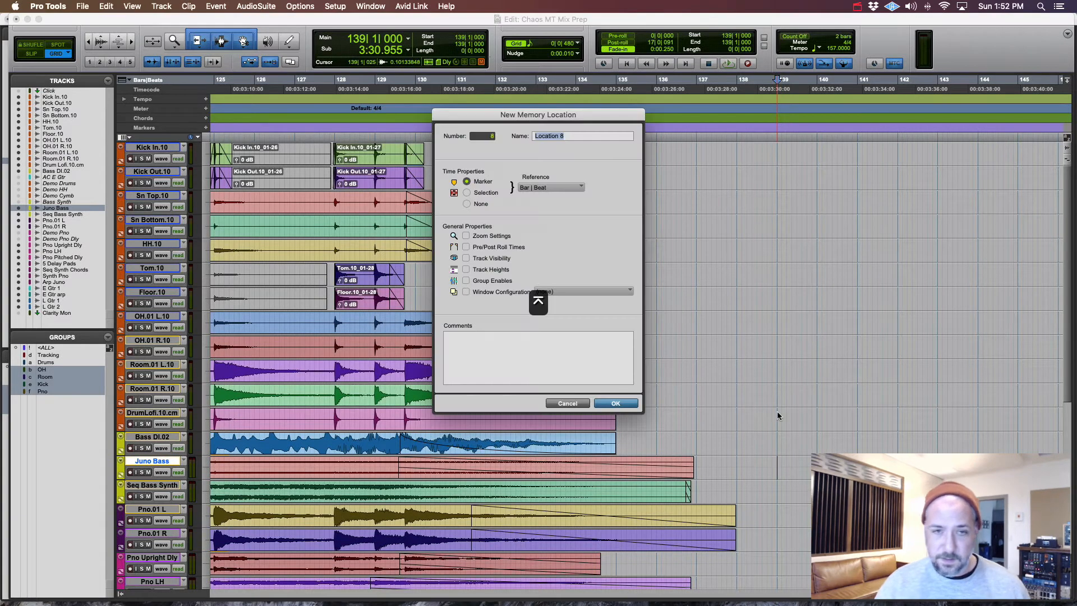
pyautogui.write('END')
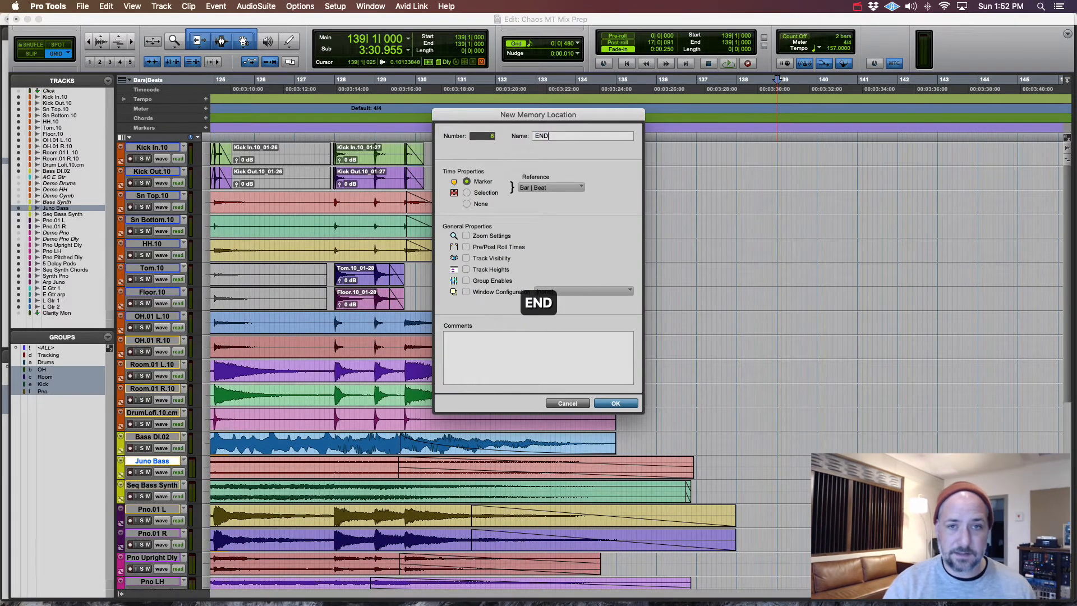
pyautogui.press('Return')
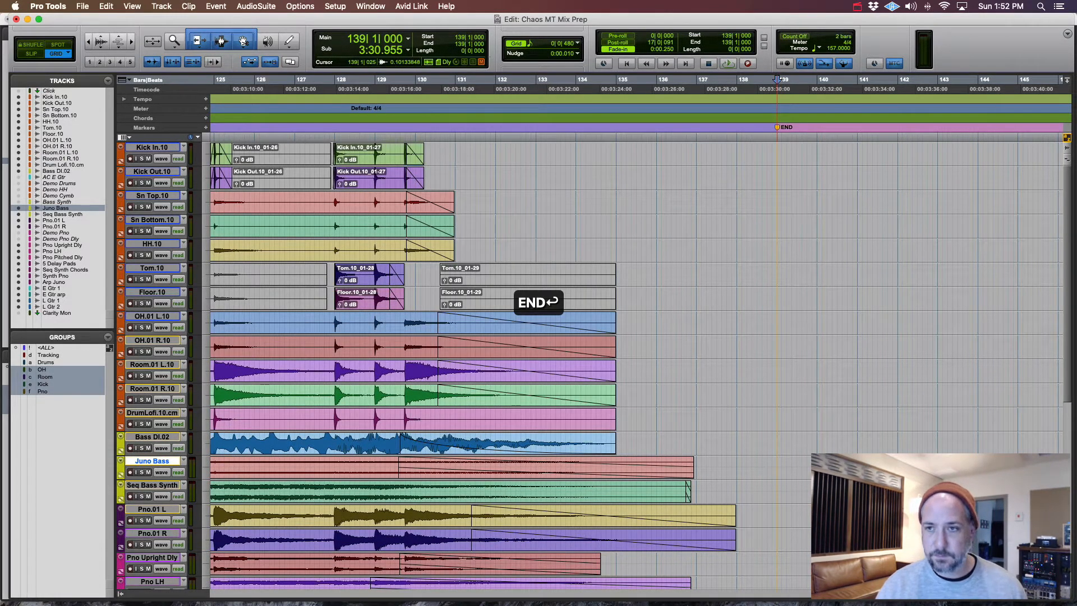
# Return to the Start marker and review the list of memory locations
pyautogui.press('r')
pyautogui.press('r')
pyautogui.press('r')
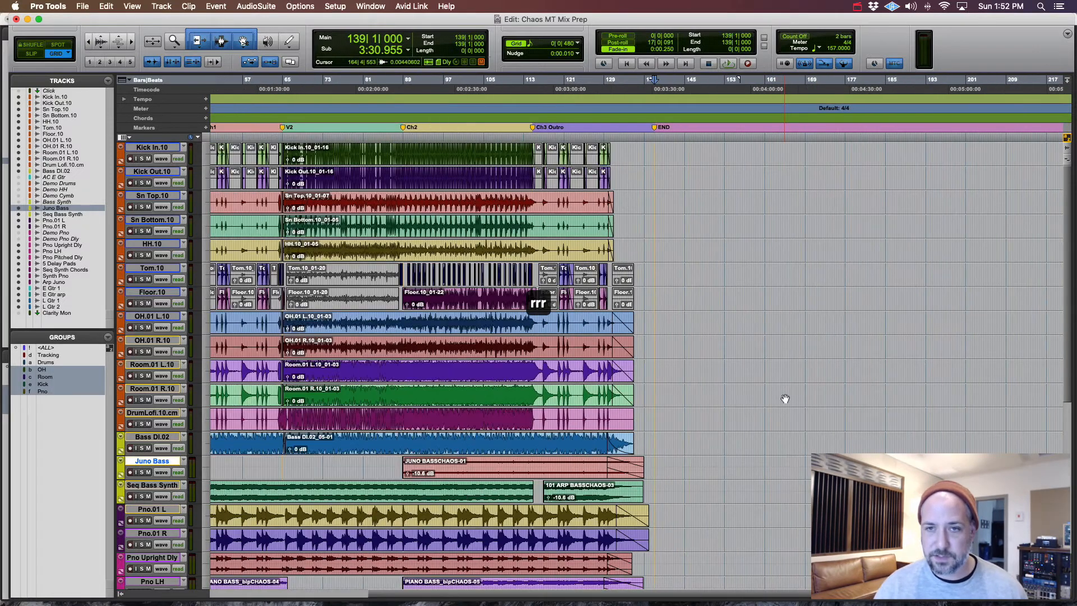
pyautogui.press('KP_Decimal')
pyautogui.press('KP_1')
pyautogui.press('KP_Decimal')
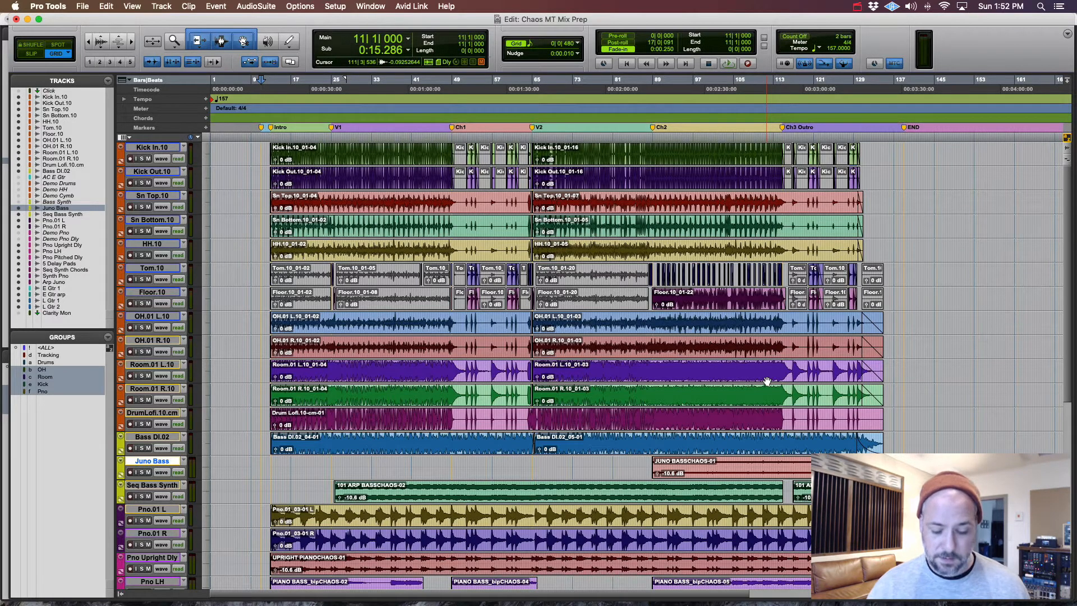
pyautogui.press('super+5')
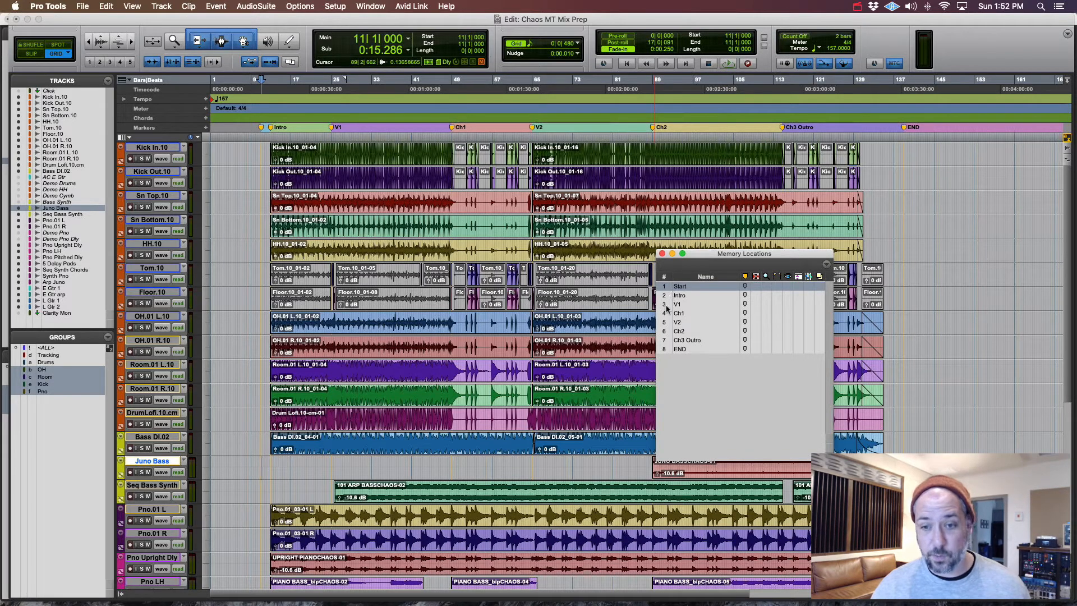
pyautogui.press('super+5')
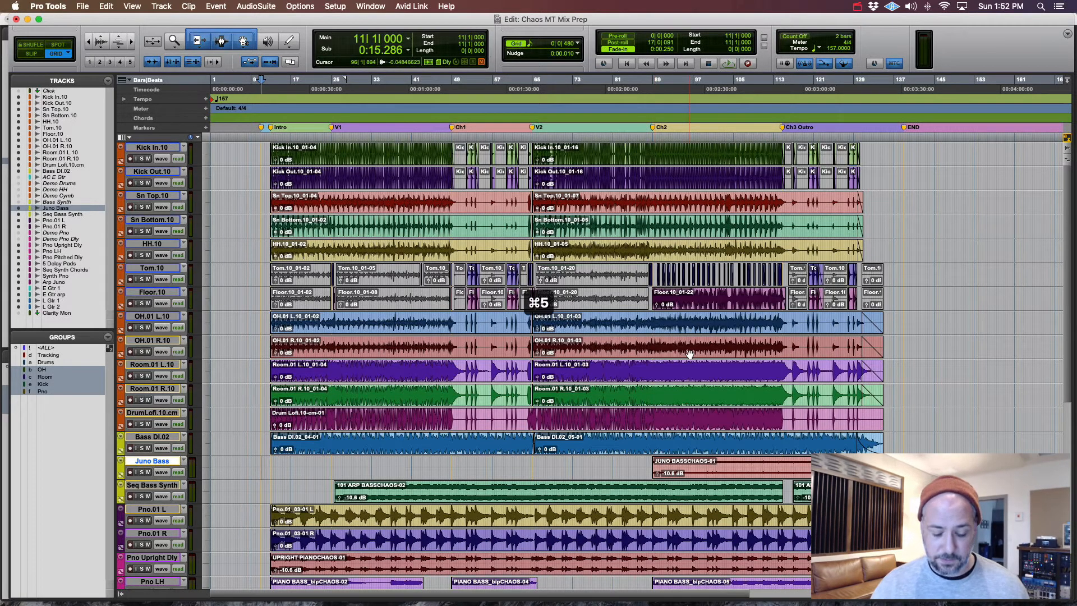
# Select the timeline range from the Start marker at bar 11 to the END marker at bar 139
pyautogui.press('KP_Decimal')
pyautogui.press('KP_1')
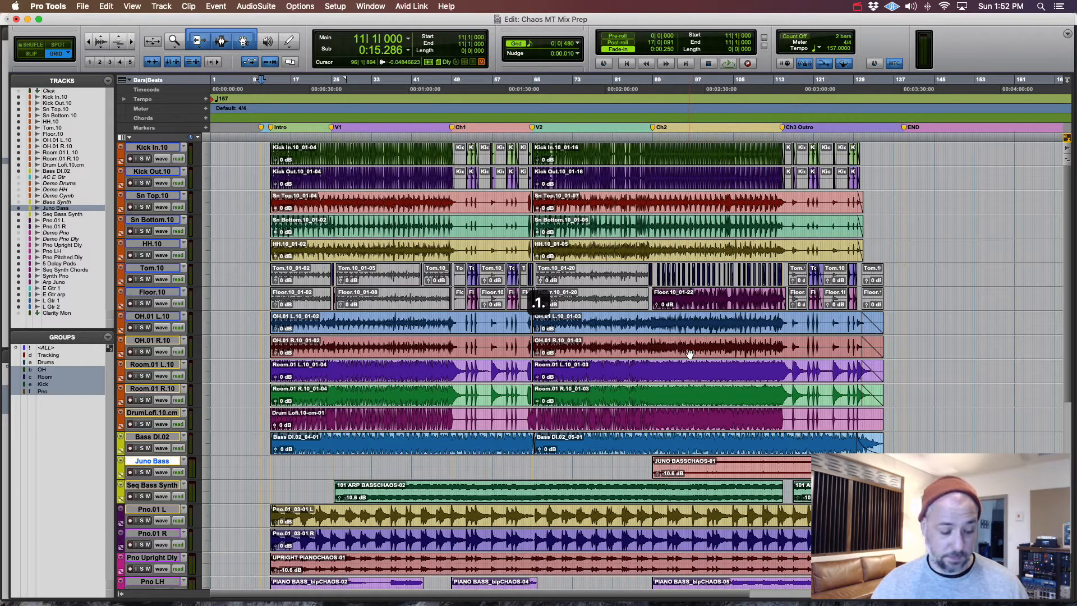
pyautogui.press('KP_Decimal')
pyautogui.press('KP_8')
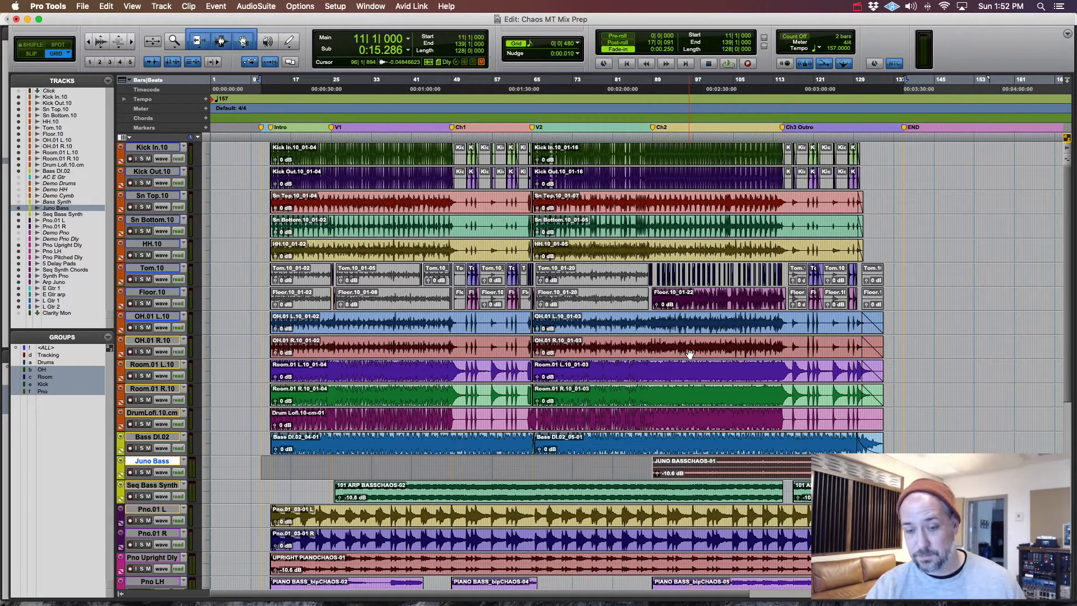
# Extend the selected range over all visible tracks from Kick In.10 down to L Gtr 2 and consolidate the clips
pyautogui.press('p')
pyautogui.press('p')
pyautogui.press('p')
pyautogui.press('p')
pyautogui.press('p')
pyautogui.press('p')
pyautogui.press('p')
pyautogui.press('p')
pyautogui.press('p')
pyautogui.press('p')
pyautogui.press('p')
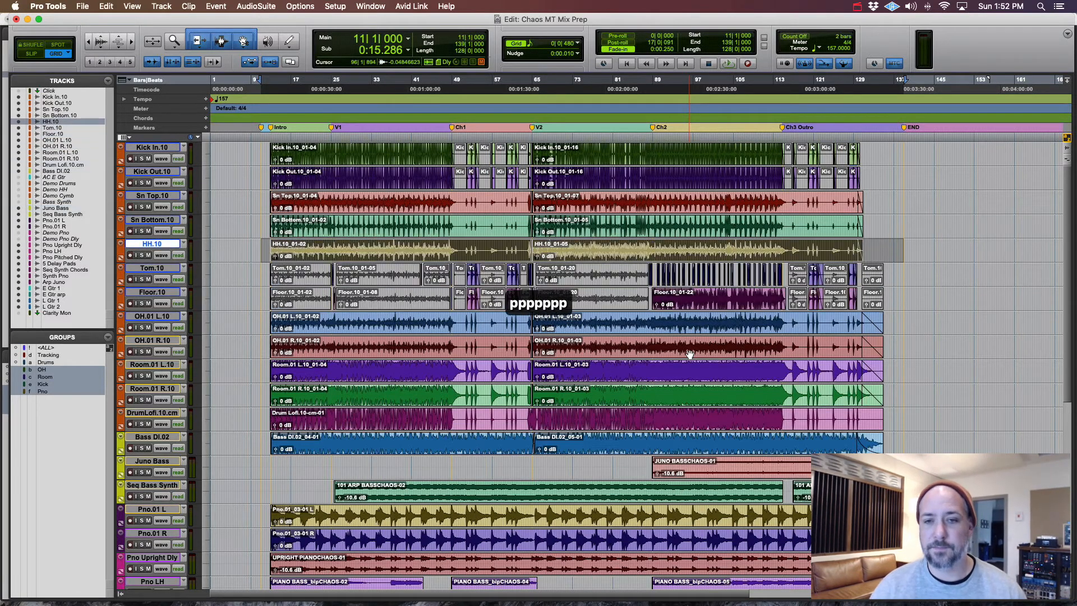
pyautogui.press('p')
pyautogui.press('p')
pyautogui.hotkey('shift', ';')
pyautogui.hotkey('shift', ';')
pyautogui.hotkey('shift', ';')
pyautogui.hotkey('shift', ';')
pyautogui.hotkey('shift', ';')
pyautogui.hotkey('shift', ';')
pyautogui.hotkey('shift', ';')
pyautogui.hotkey('shift', ';')
pyautogui.hotkey('shift', ';')
pyautogui.hotkey('shift', ';')
pyautogui.hotkey('shift', ';')
pyautogui.hotkey('shift', ';')
pyautogui.hotkey('shift', ';')
pyautogui.hotkey('shift', ';')
pyautogui.hotkey('shift', ';')
pyautogui.hotkey('shift', ';')
pyautogui.hotkey('shift', ';')
pyautogui.hotkey('shift', ';')
pyautogui.hotkey('shift', ';')
pyautogui.hotkey('shift', ';')
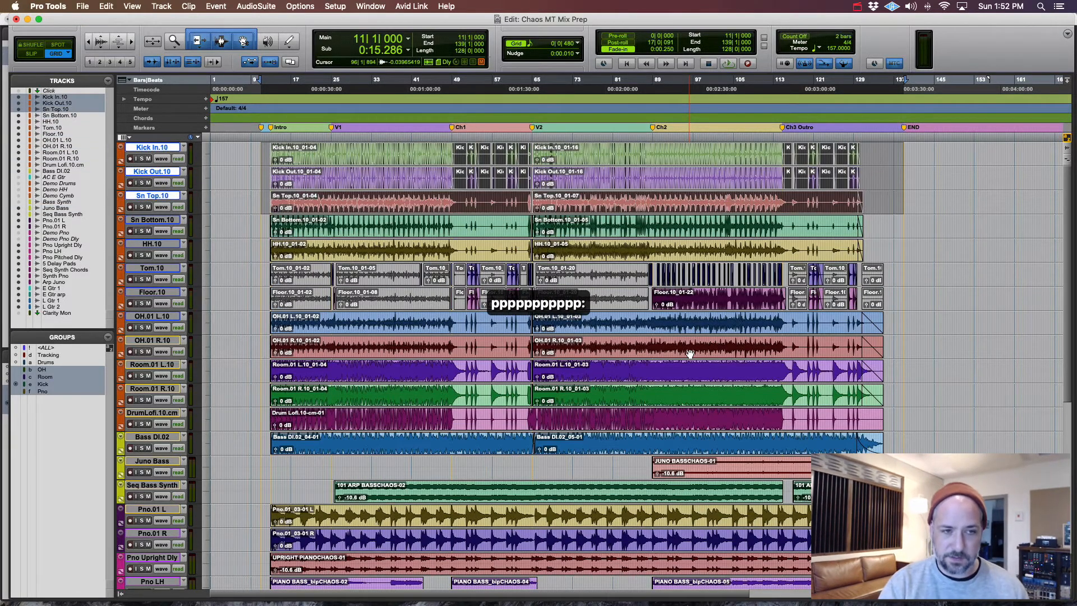
pyautogui.scroll(-5, 689, 353)
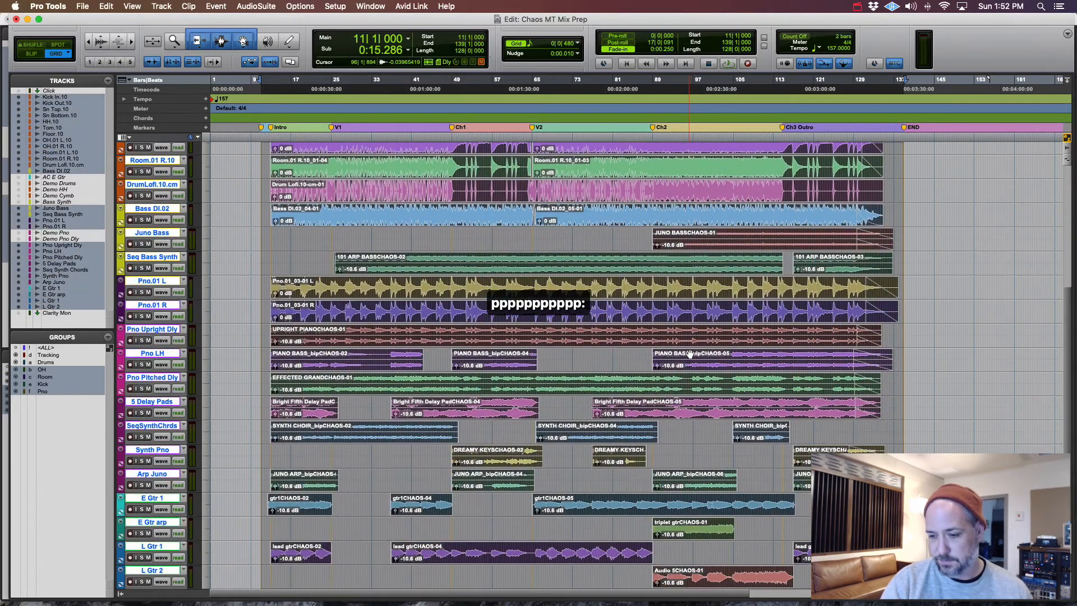
pyautogui.hotkey('alt', 'shift', '3')
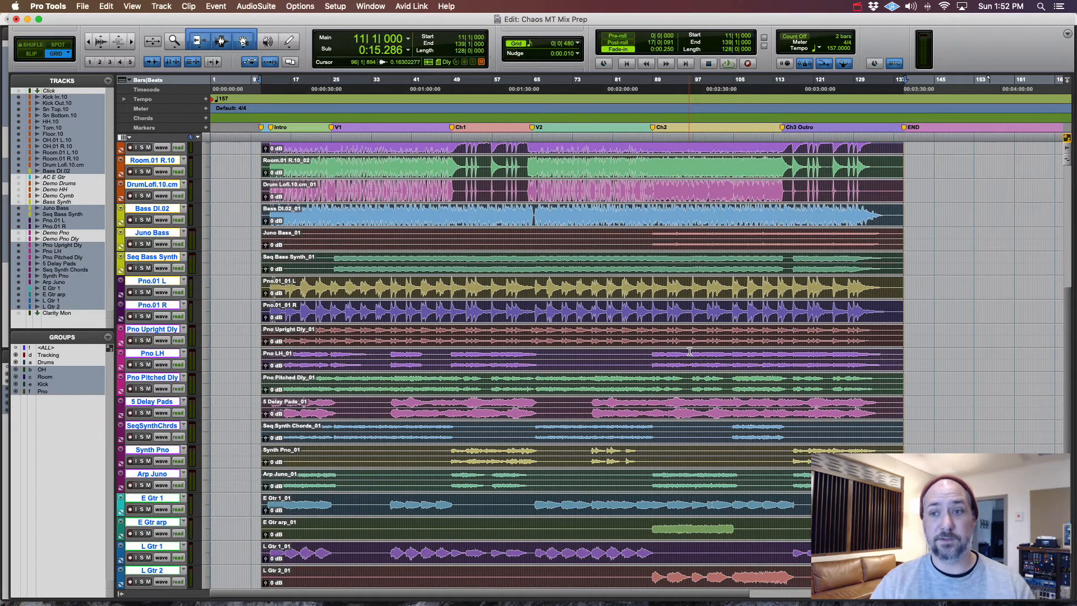
# Examine the consolidated clips on all tracks, checking that they share the same start and end points
pyautogui.scroll(10, 830, 376)
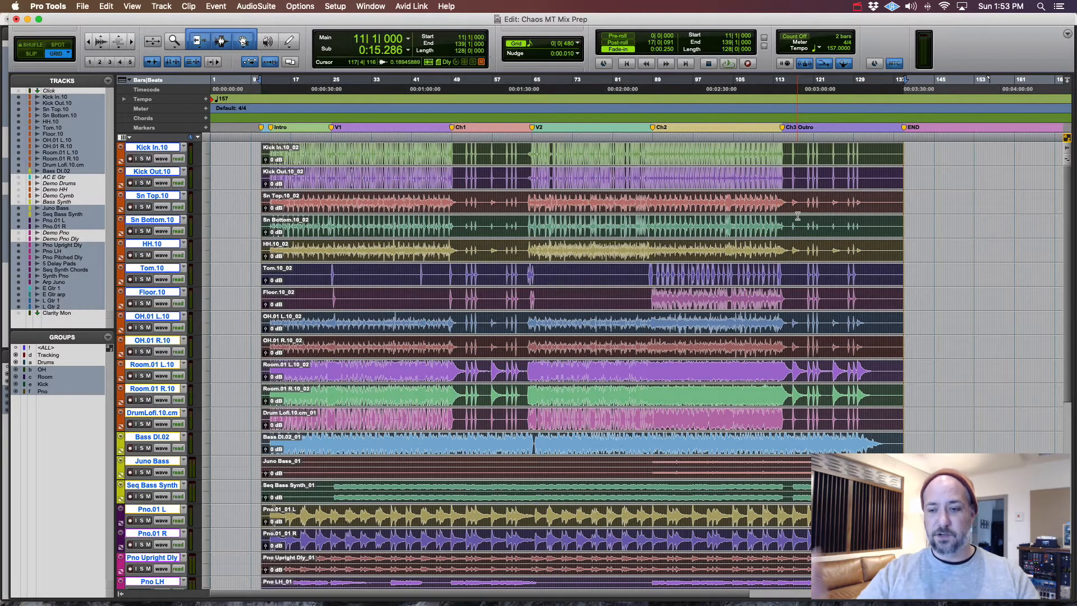
pyautogui.scroll(-5, 751, 259)
pyautogui.scroll(-5, 752, 258)
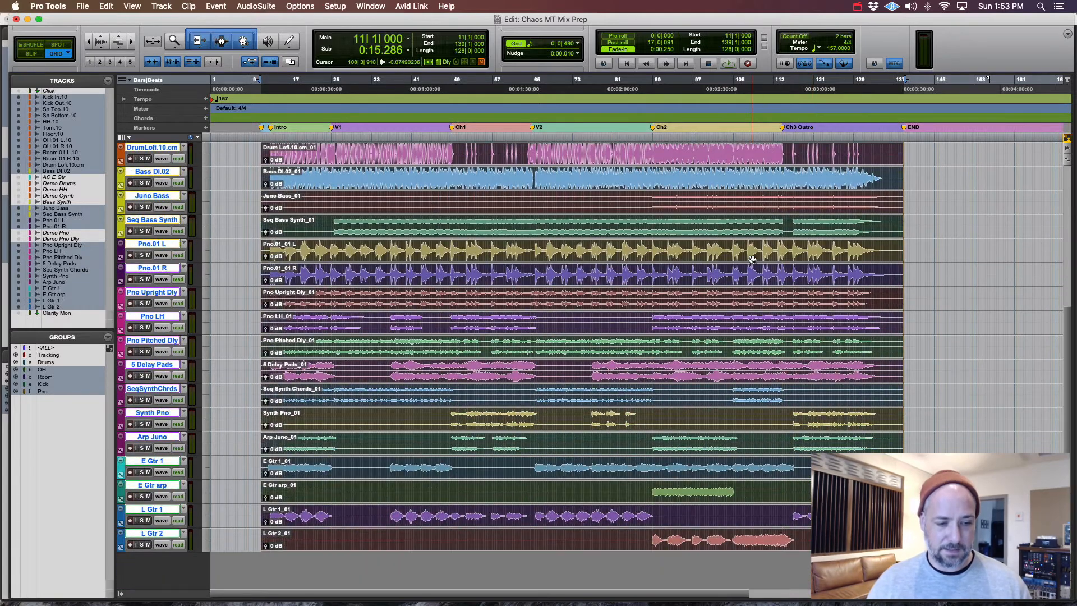
pyautogui.scroll(5, 762, 297)
pyautogui.scroll(5, 762, 297)
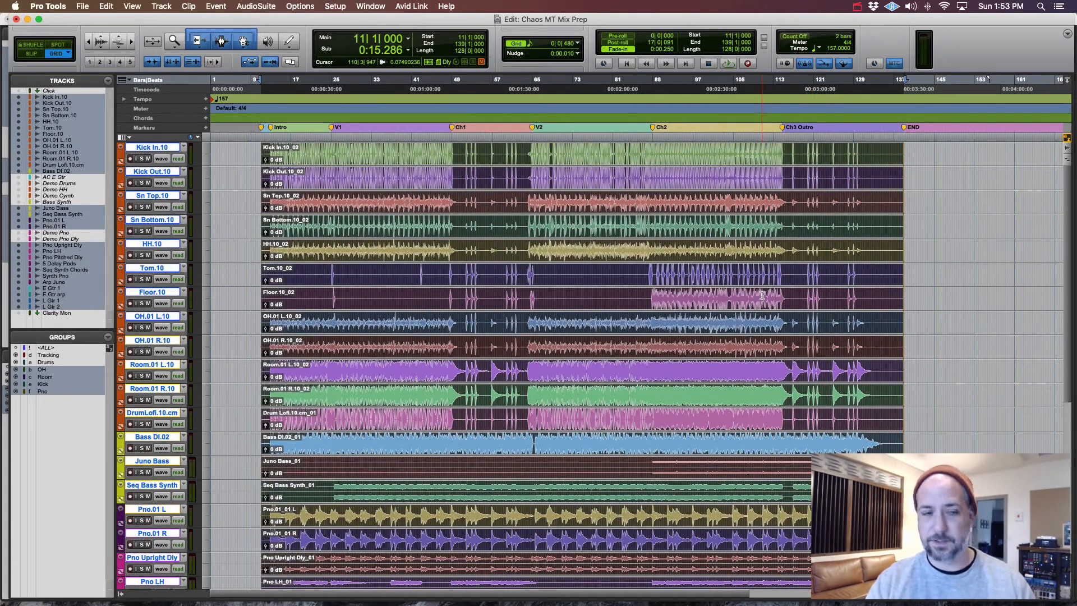
pyautogui.press('t')
pyautogui.press('t')
pyautogui.press('t')
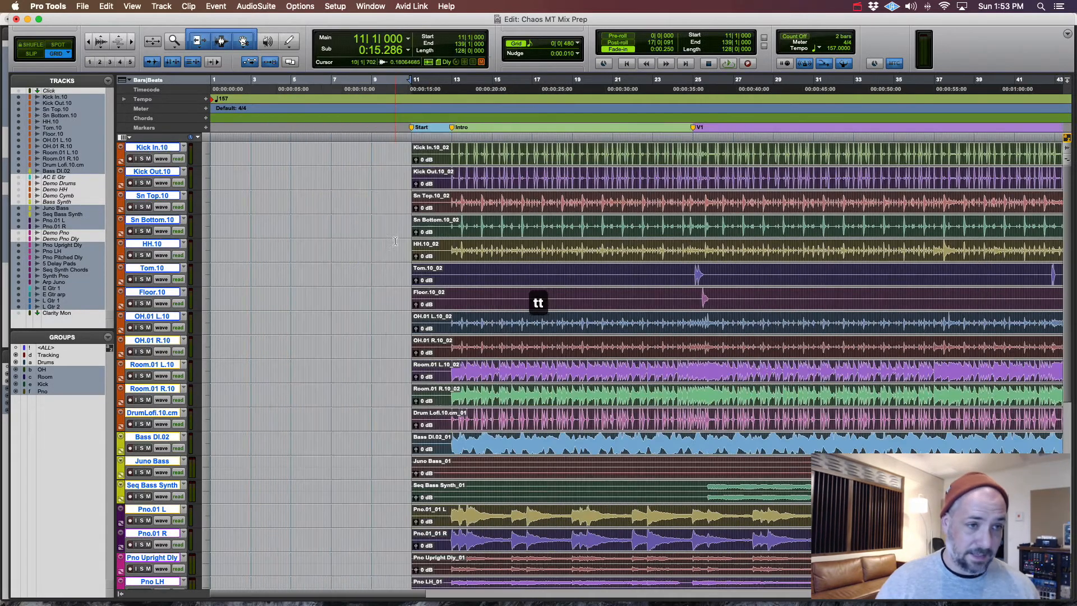
pyautogui.press('r')
pyautogui.press('r')
pyautogui.press('r')
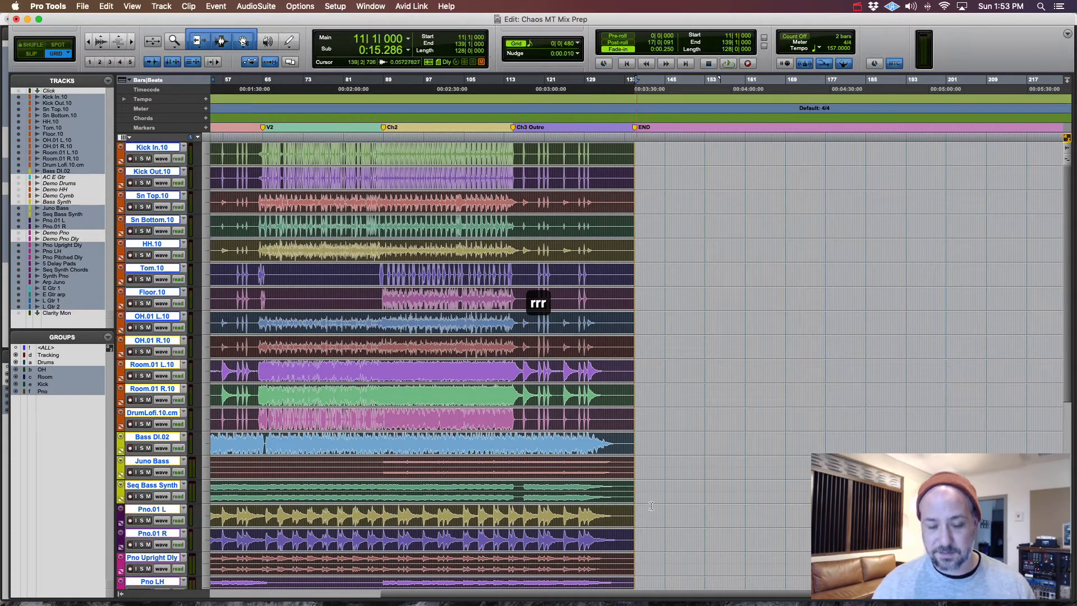
pyautogui.hscroll(-5, 669, 453)
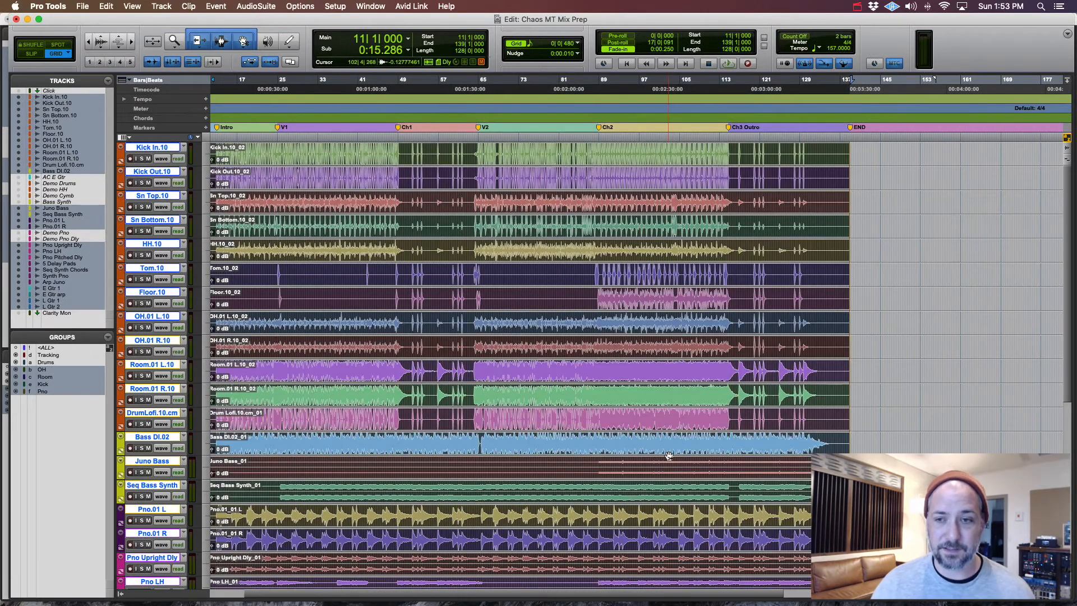
pyautogui.press('r')
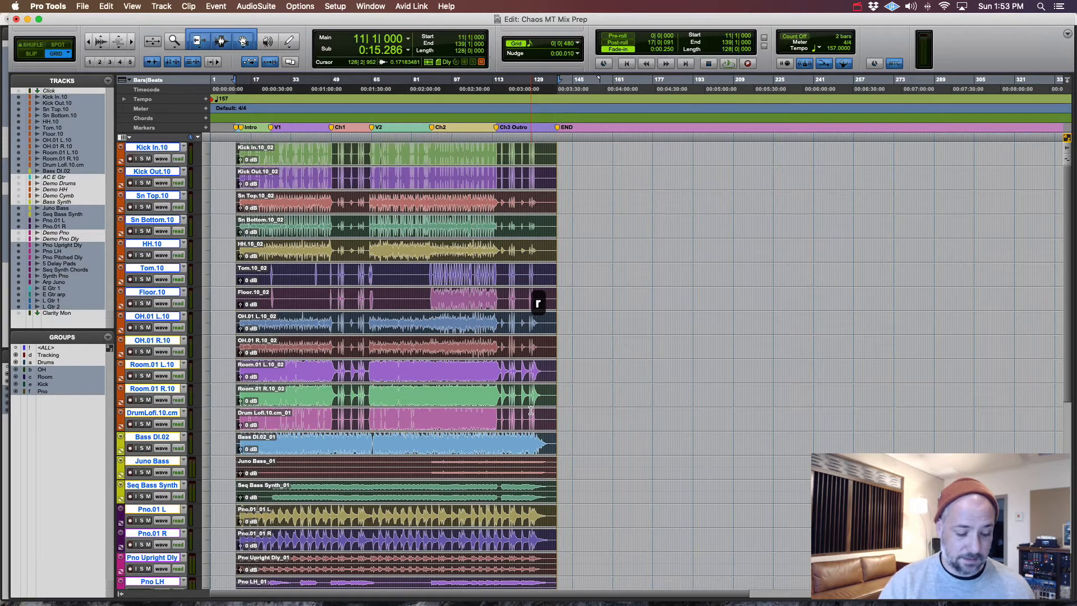
# Start exporting the selected clips as files and set the bit depth to 32 Bit Float and the sample rate to 48 kHz
pyautogui.press('super+shift+k')
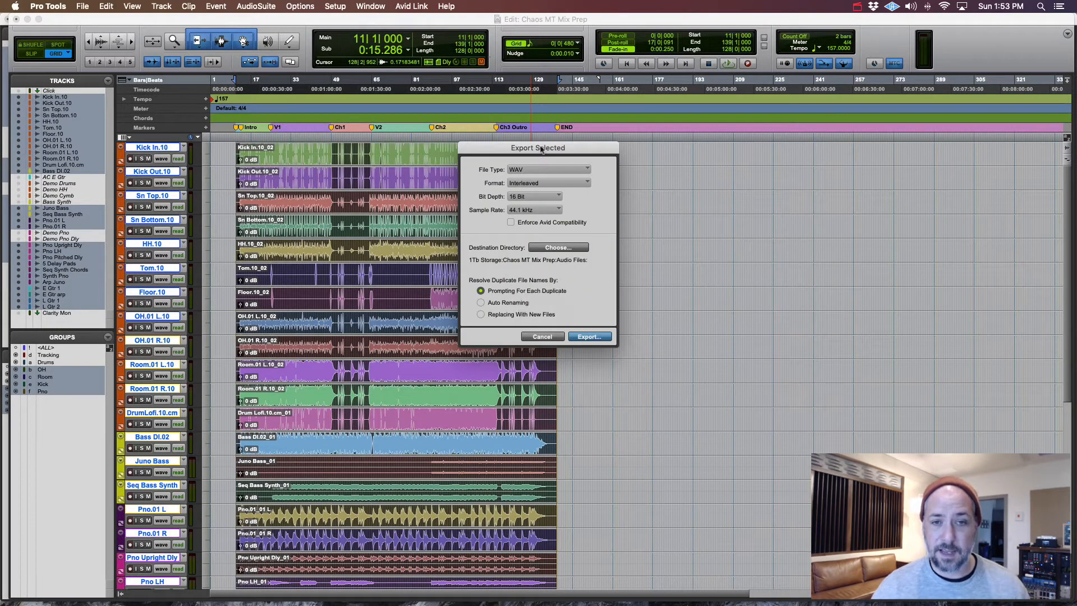
pyautogui.click(535, 197)
pyautogui.click(536, 209)
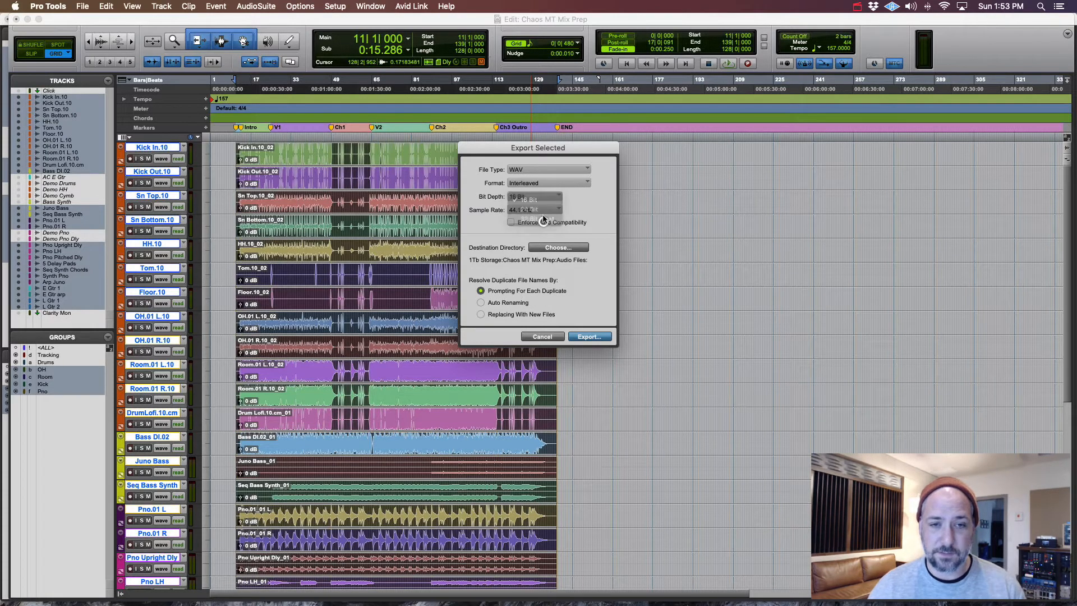
pyautogui.click(535, 209)
pyautogui.click(536, 220)
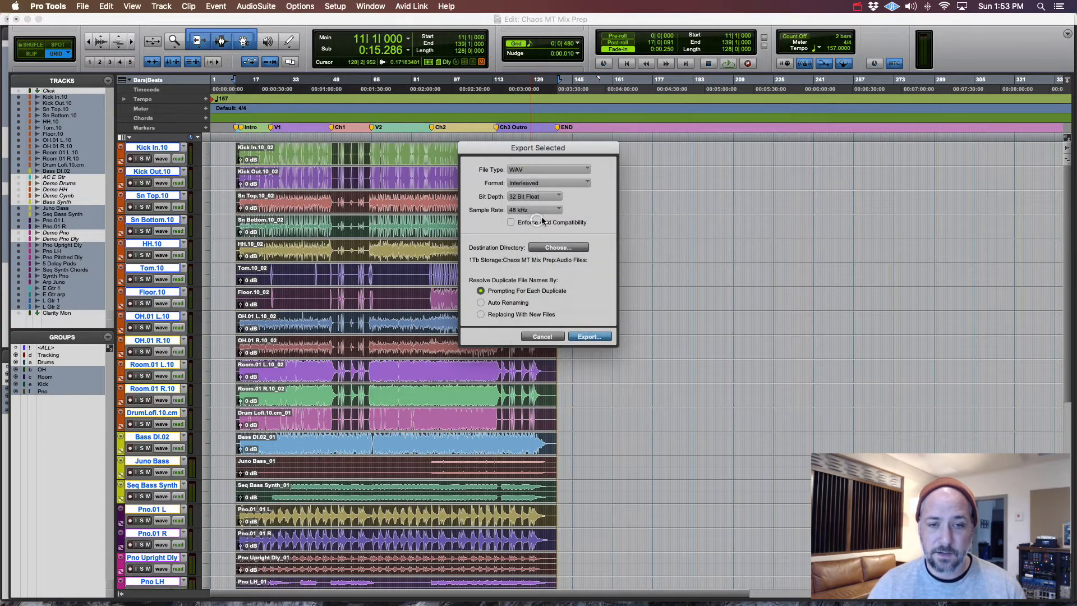
# Create a Desktop folder named "Chaos MIx Prep Whole Files" as the destination and export the selected clips into it
pyautogui.click(578, 249)
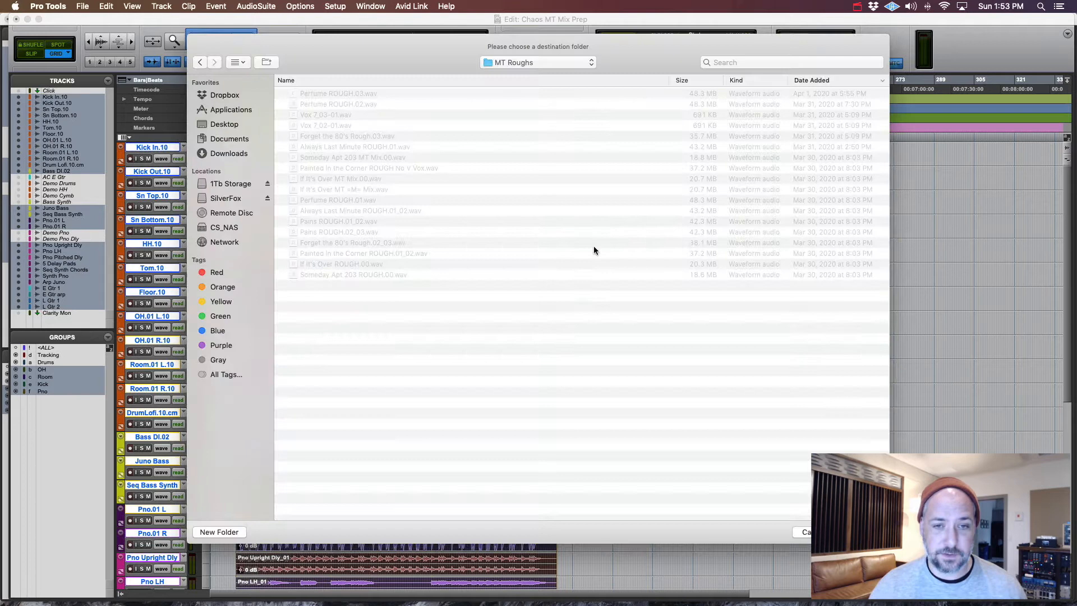
pyautogui.click(537, 64)
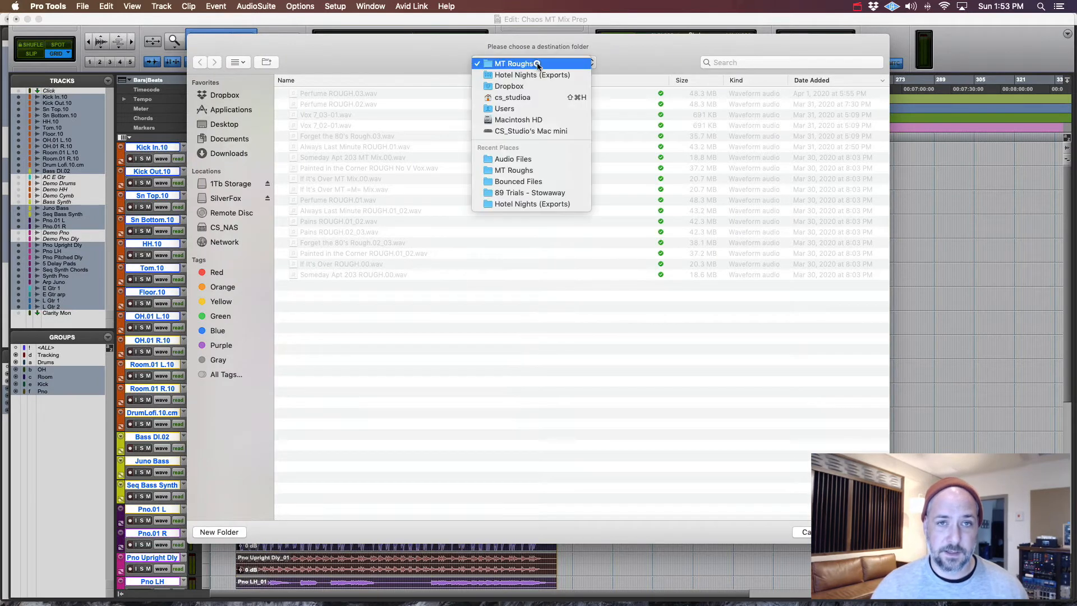
pyautogui.click(420, 54)
pyautogui.press('super+d')
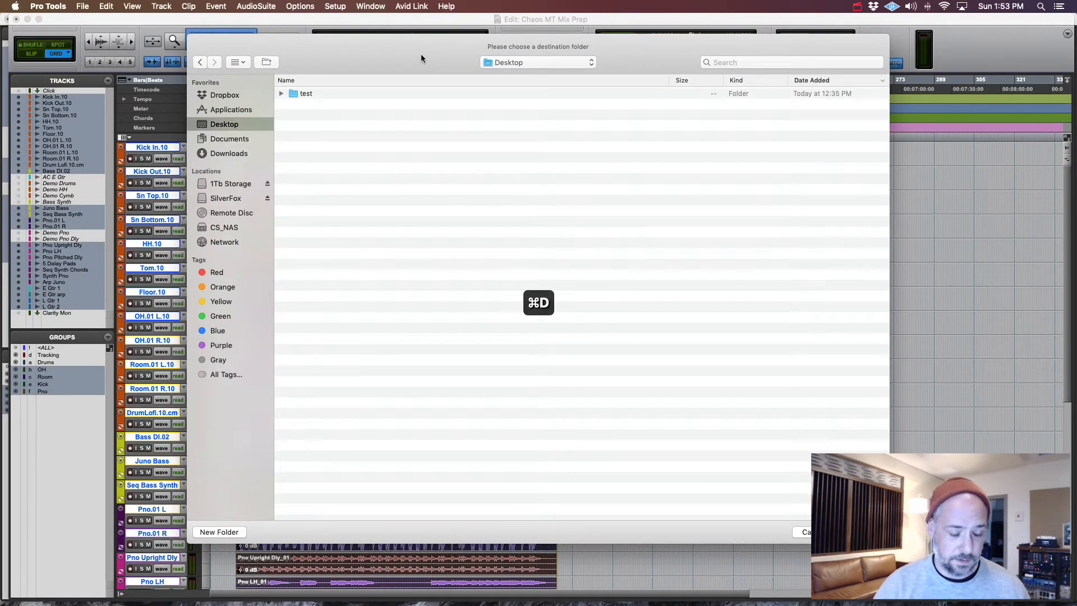
pyautogui.press('super+shift+n')
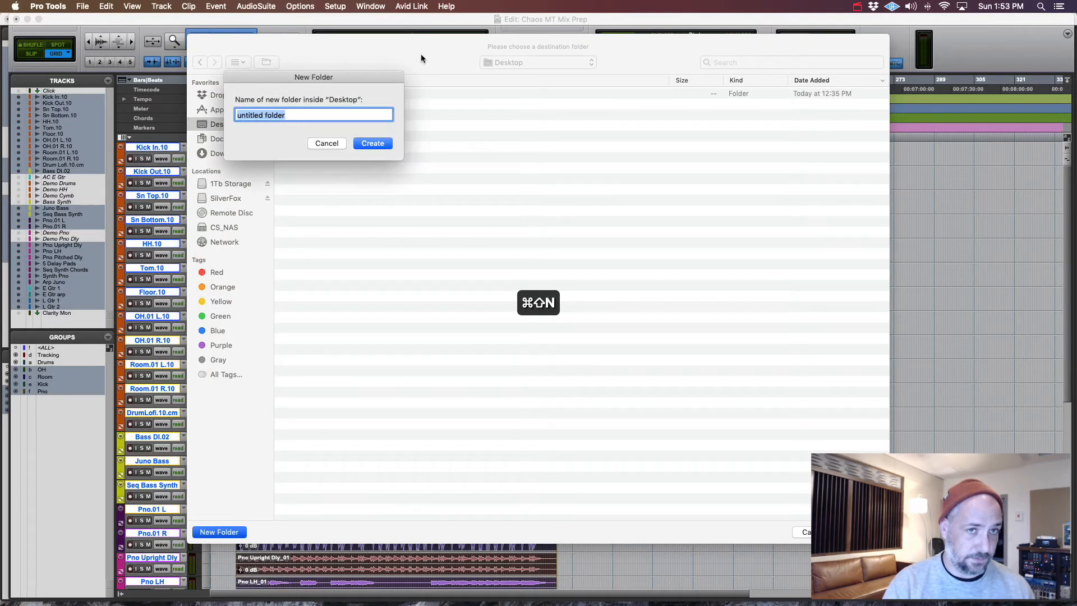
pyautogui.write('Cha')
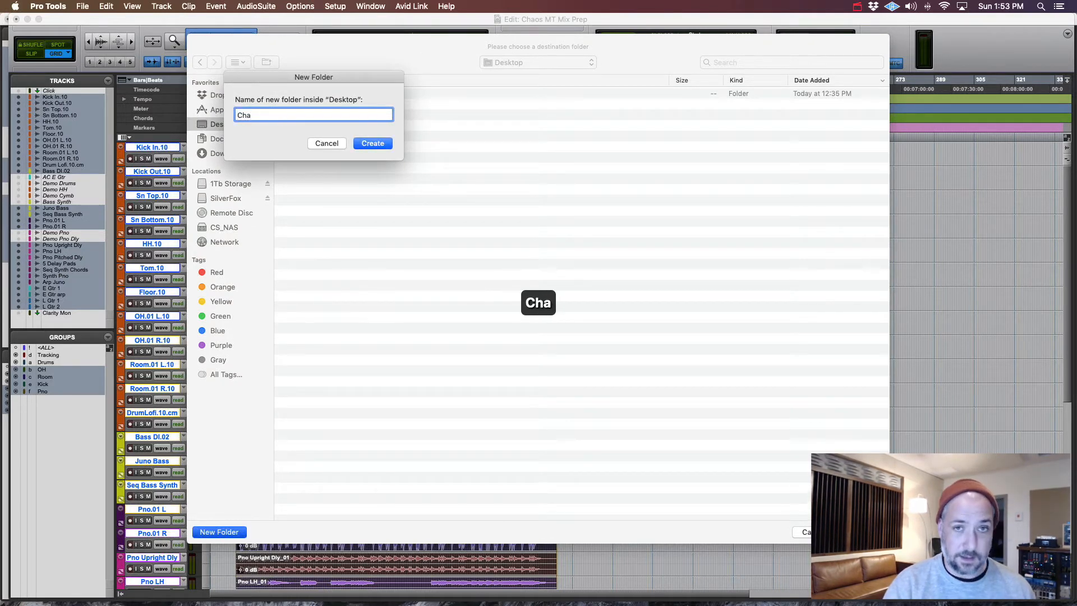
pyautogui.write('os ')
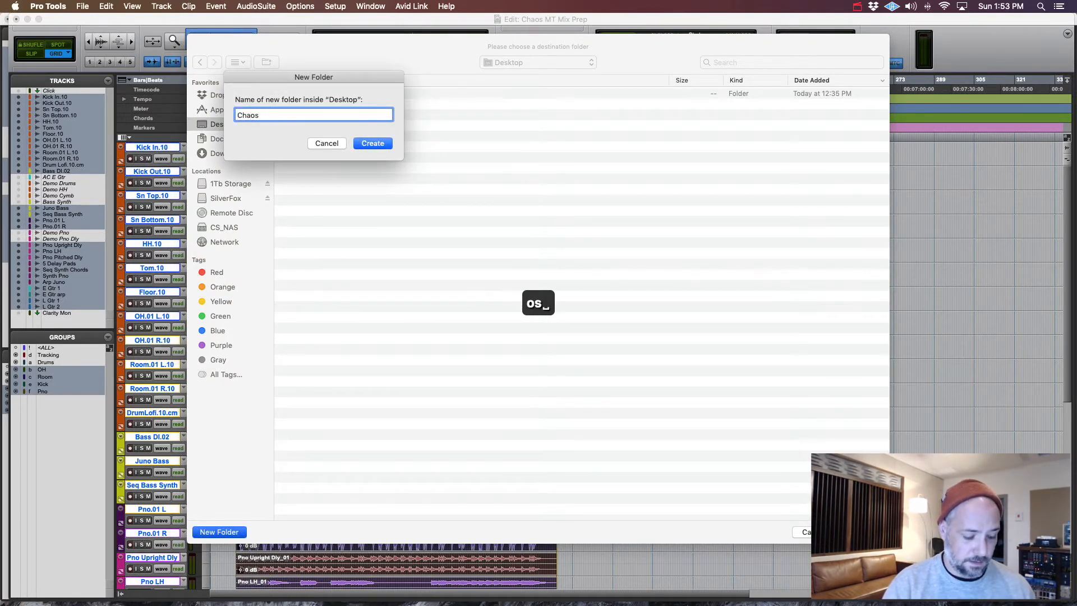
pyautogui.write('MIx Prep ')
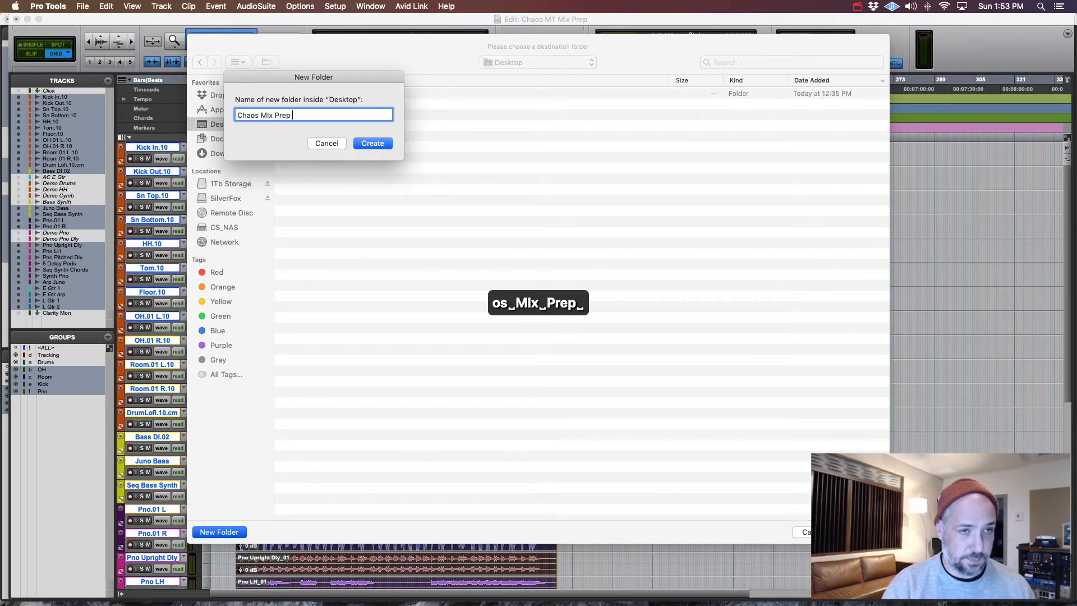
pyautogui.write('Whole Files')
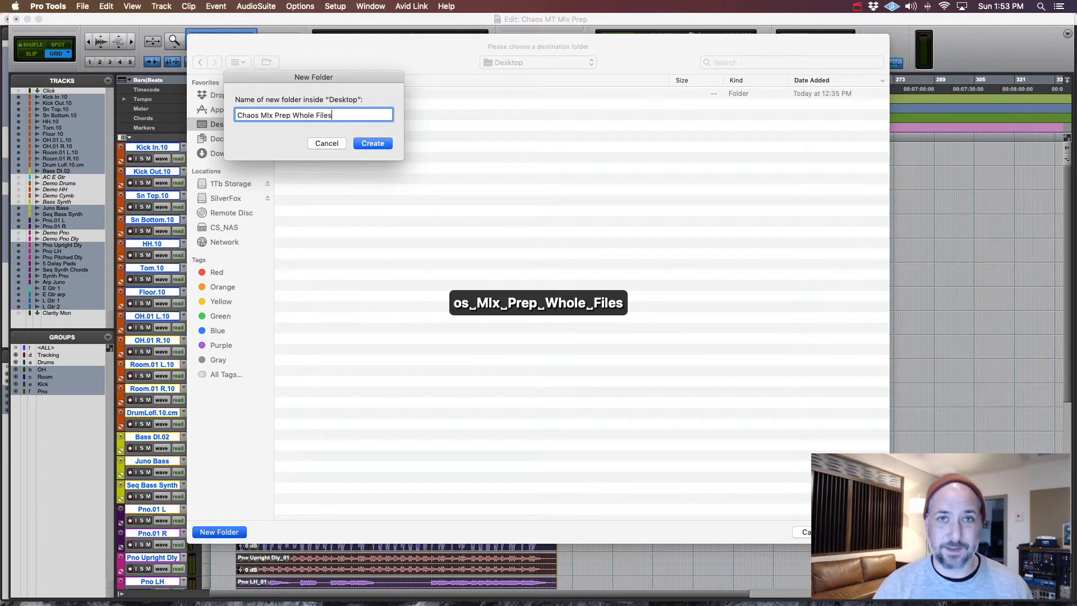
pyautogui.press('Return')
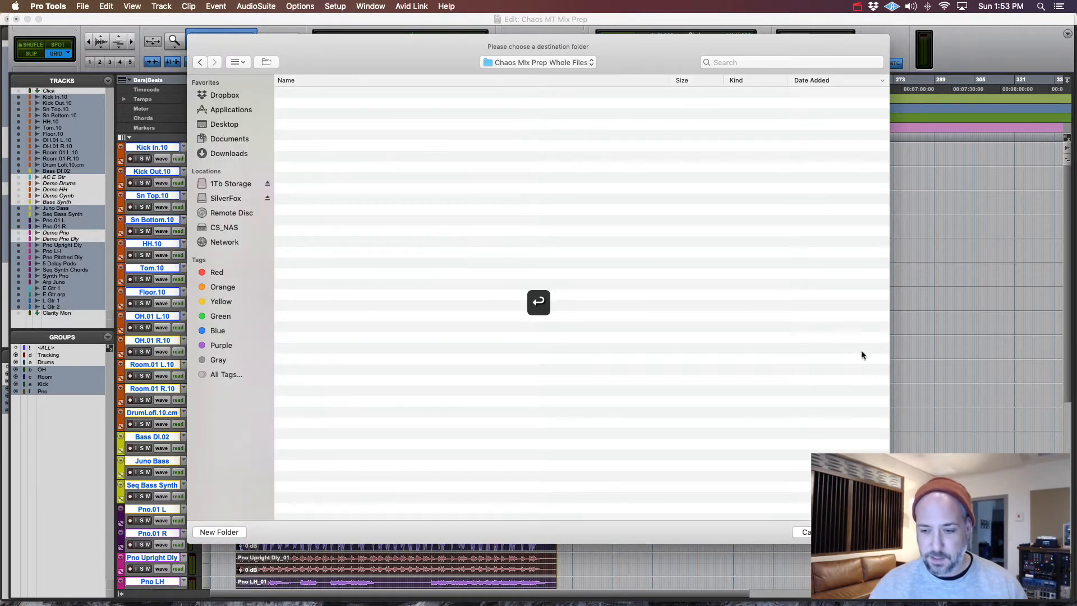
pyautogui.press('Return')
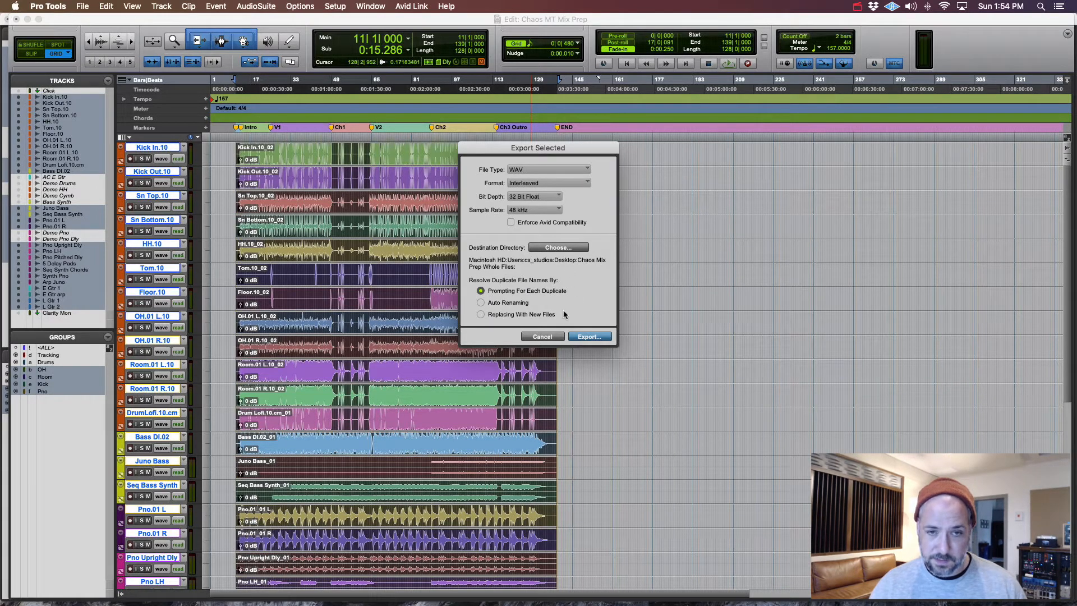
pyautogui.click(589, 336)
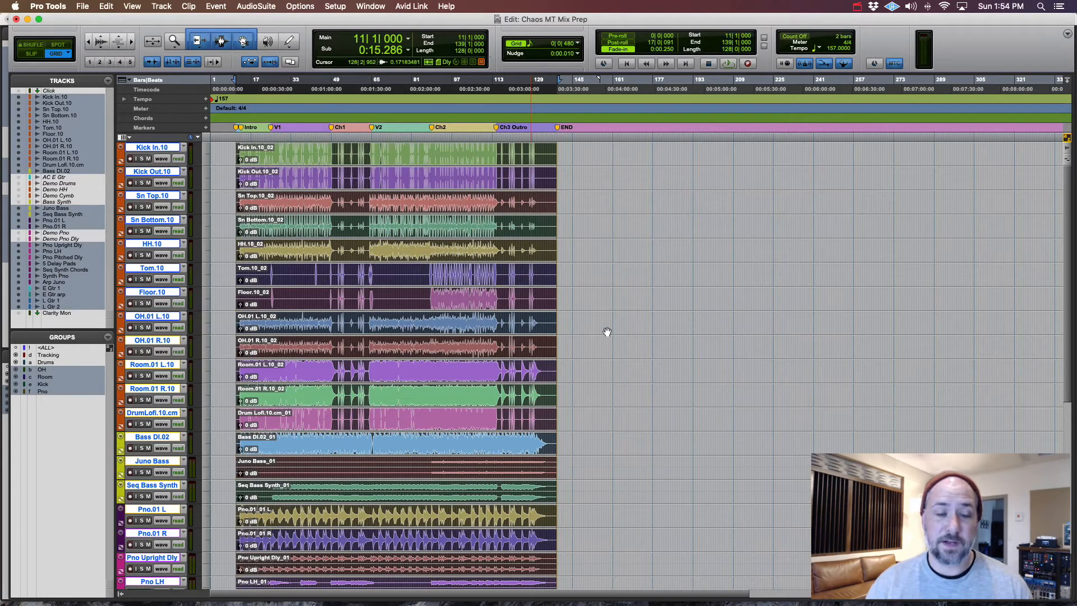
# Switch to Finder and list the contents of the exported Chaos MIx Prep Whole Files folder on the Desktop
pyautogui.press('super+Tab')
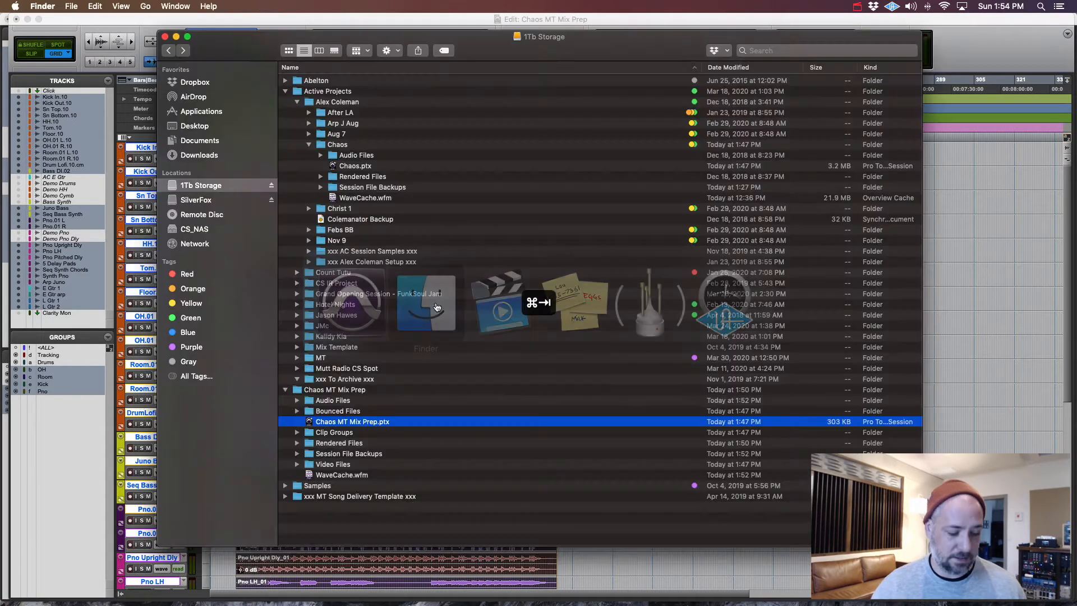
pyautogui.press('super+d')
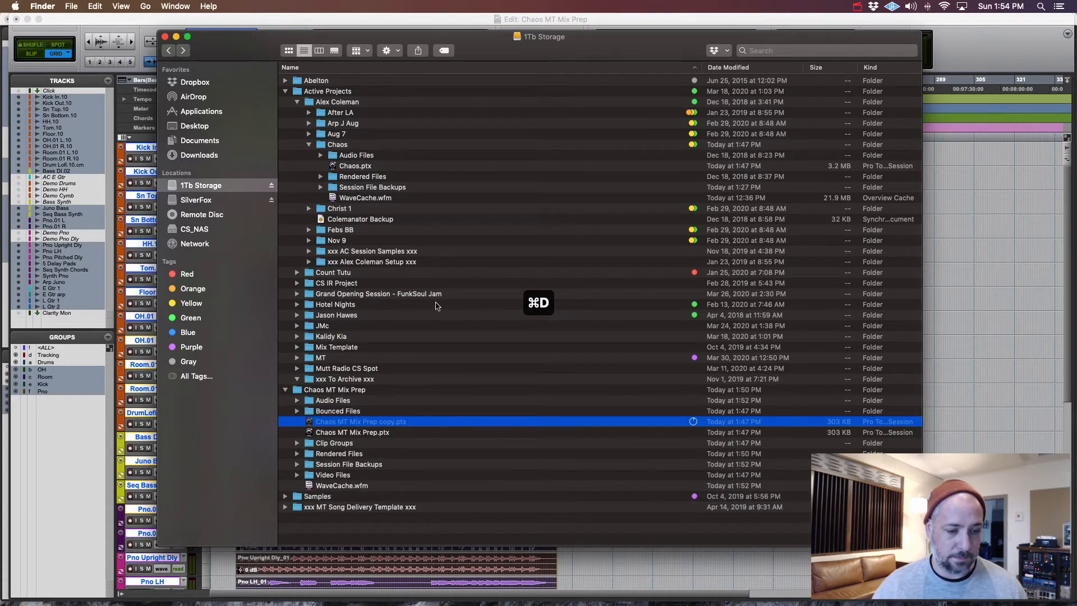
pyautogui.press('super+z')
pyautogui.press('super+shift+d')
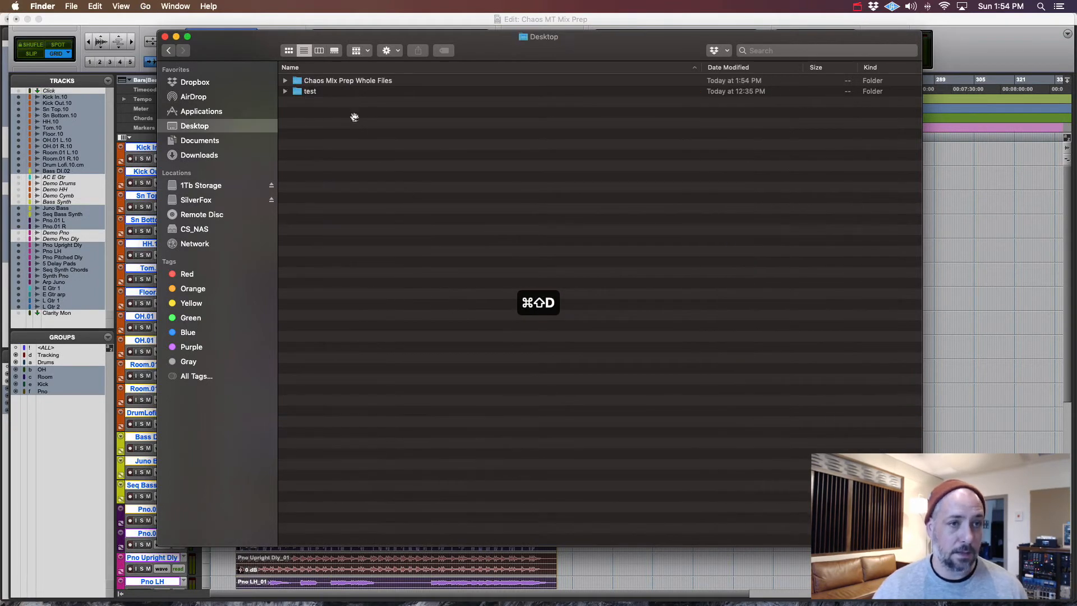
pyautogui.click(338, 80)
pyautogui.press('Right')
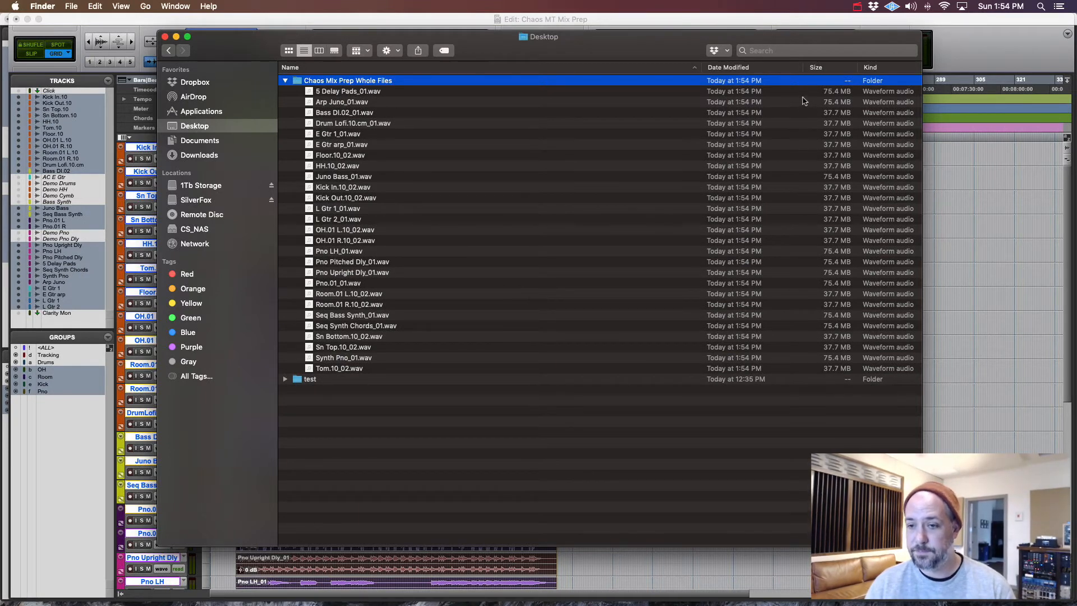
# Compare the file sizes of the exported 5 Delay Pads, Arp Juno, Bass DI and Drum Lofi audio files
pyautogui.click(834, 92)
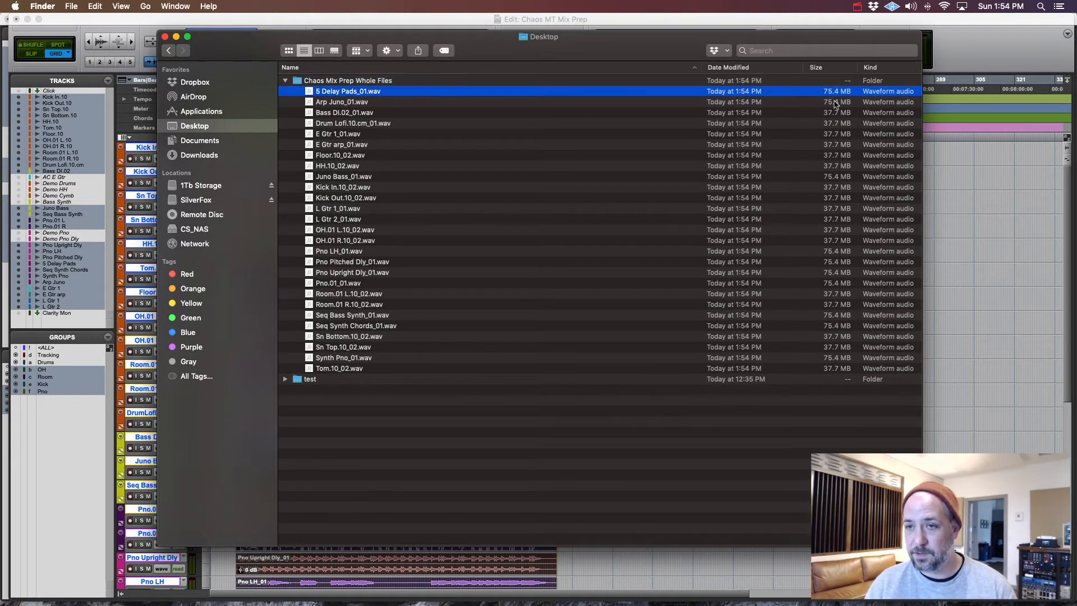
pyautogui.press('Down')
pyautogui.press('Up')
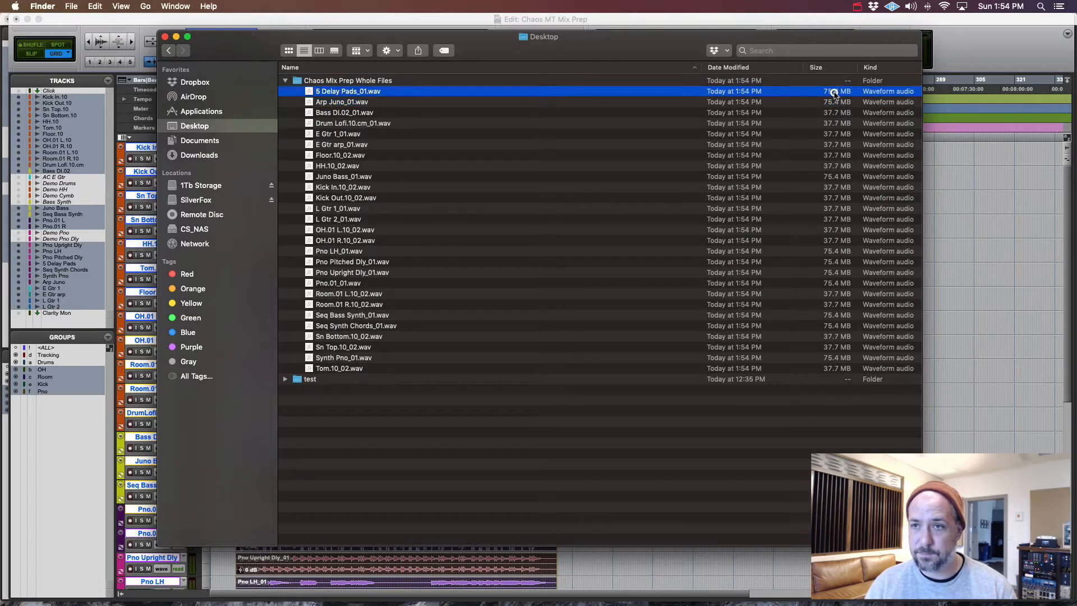
pyautogui.press('Down')
pyautogui.click(834, 112)
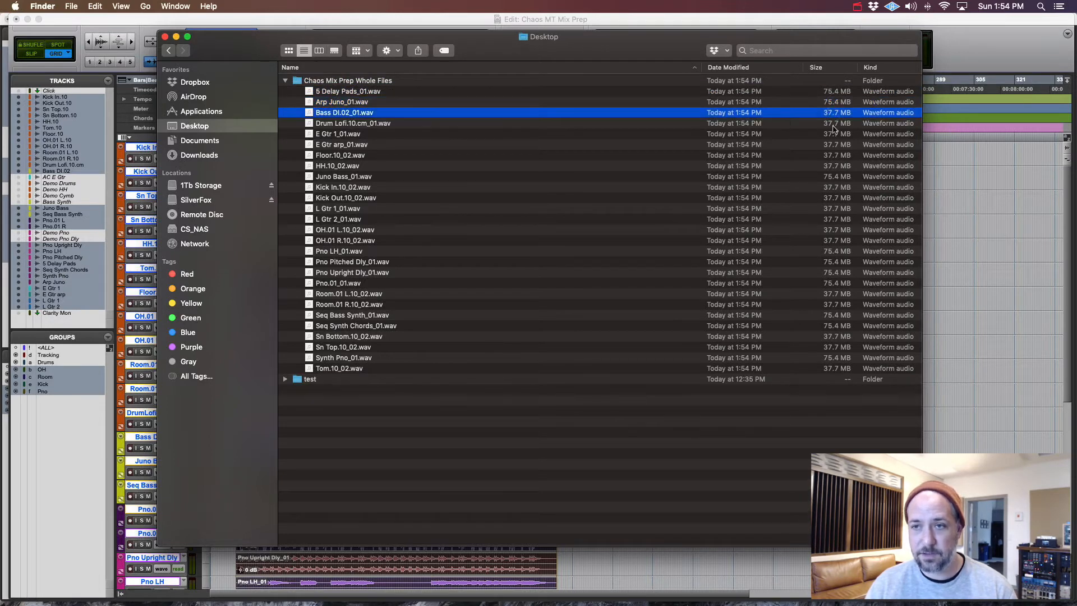
pyautogui.click(833, 123)
pyautogui.click(833, 113)
pyautogui.click(834, 123)
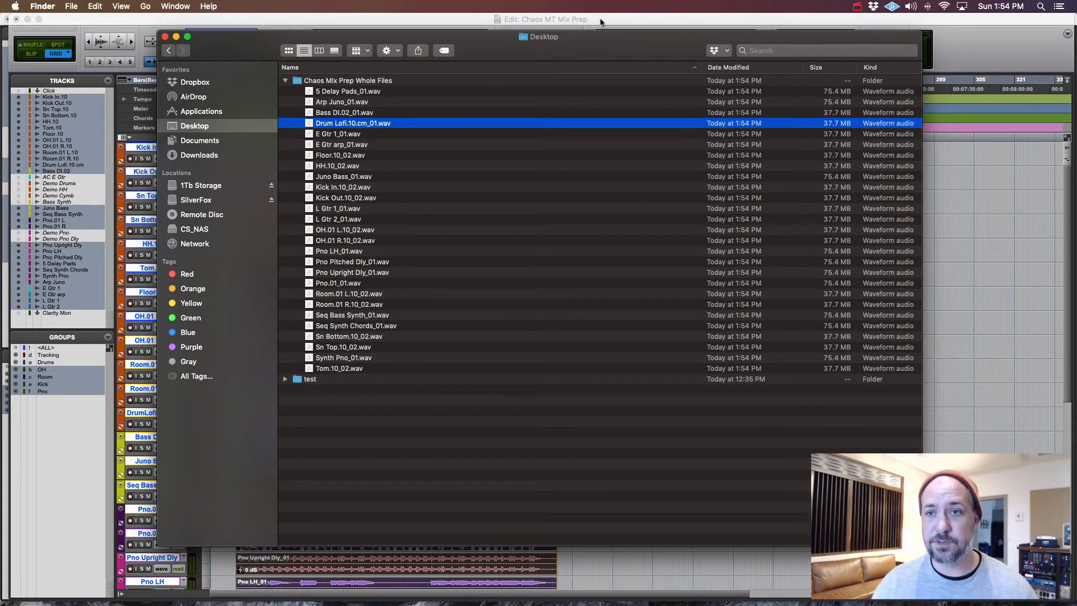
# Collapse the Chaos MIx Prep Whole Files folder and look at the actions available for it, such as compressing
pyautogui.click(368, 83)
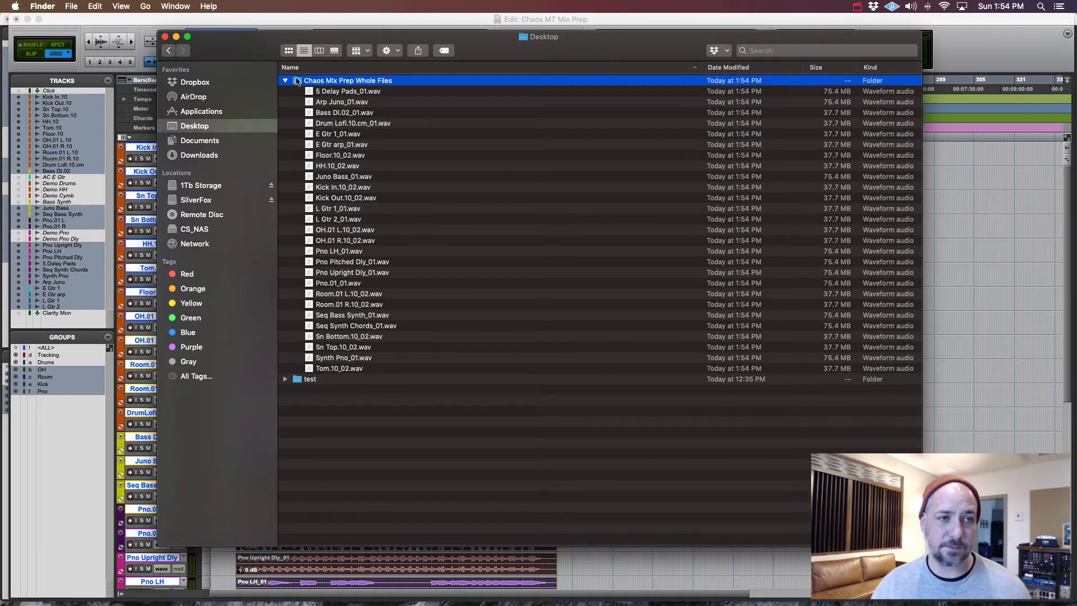
pyautogui.press('Left')
pyautogui.rightClick(346, 82)
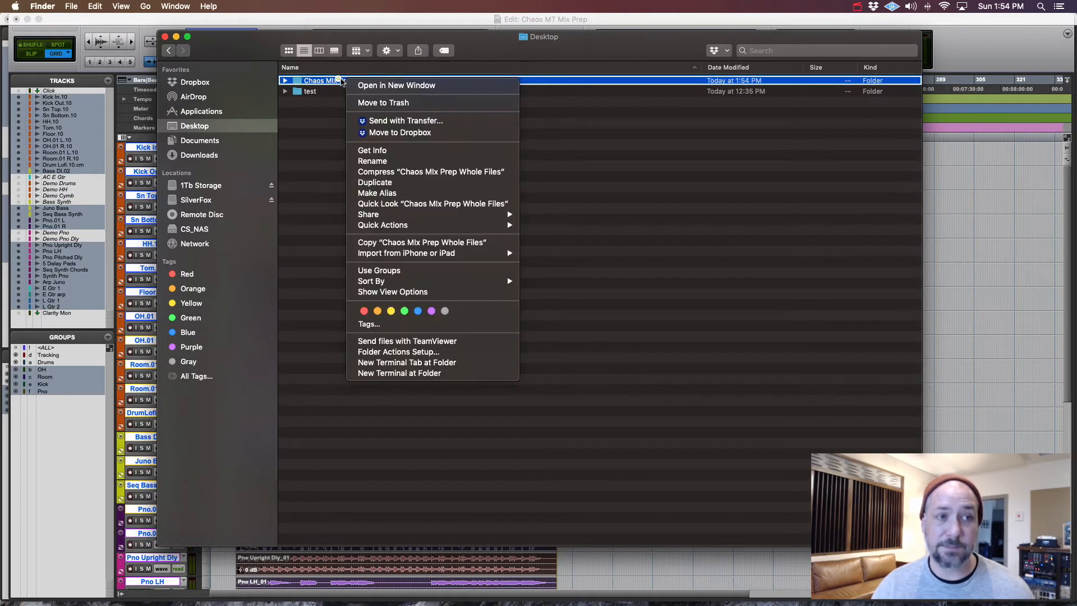
pyautogui.click(247, 50)
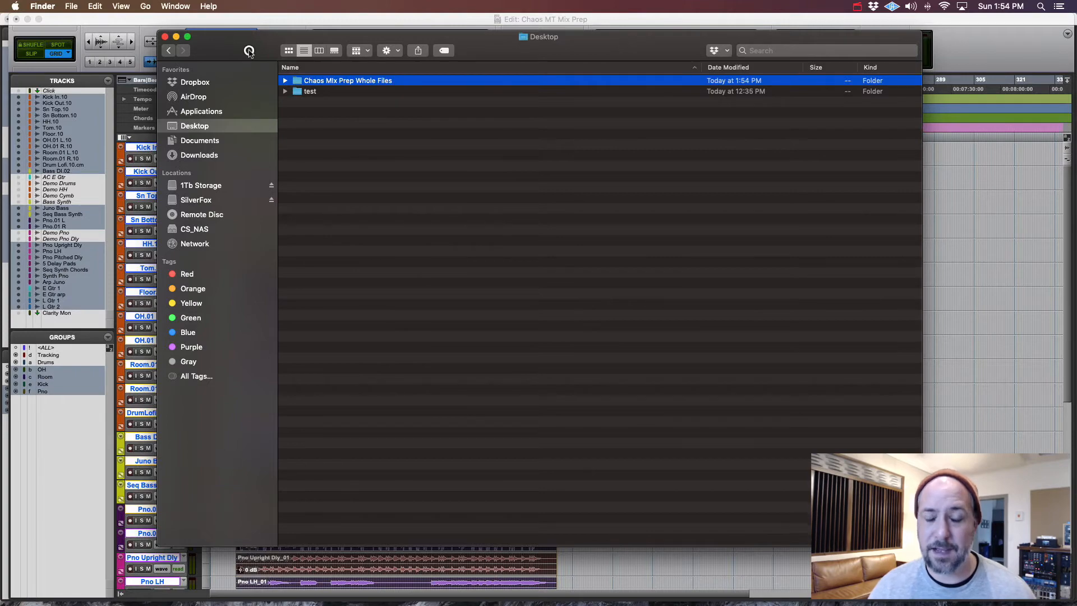
# Switch back to Pro Tools, show the Clips list and widen it so the full clip names fit
pyautogui.click(587, 23)
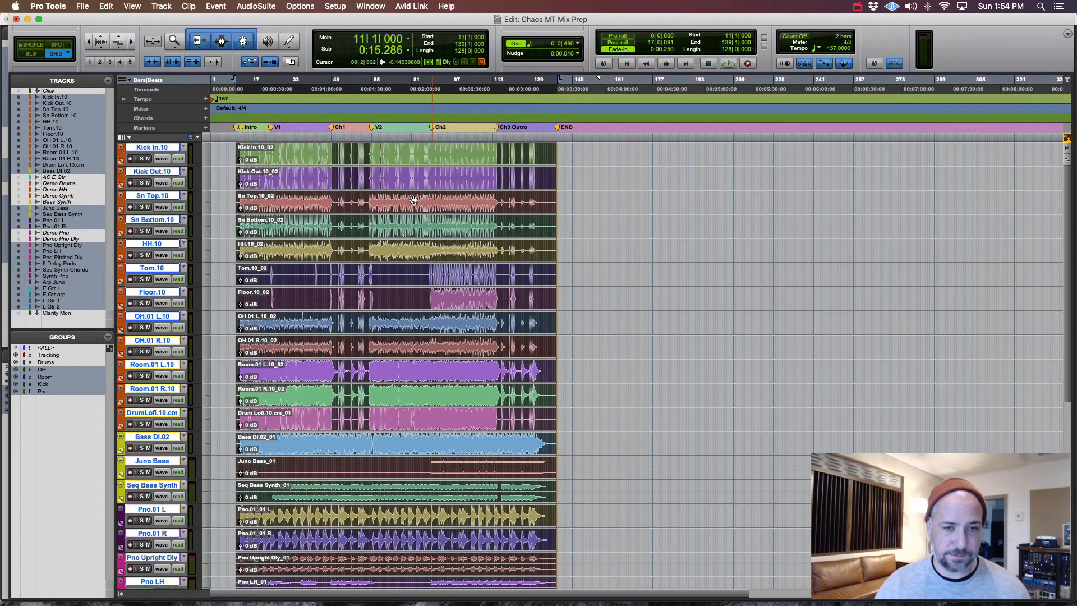
pyautogui.press('t')
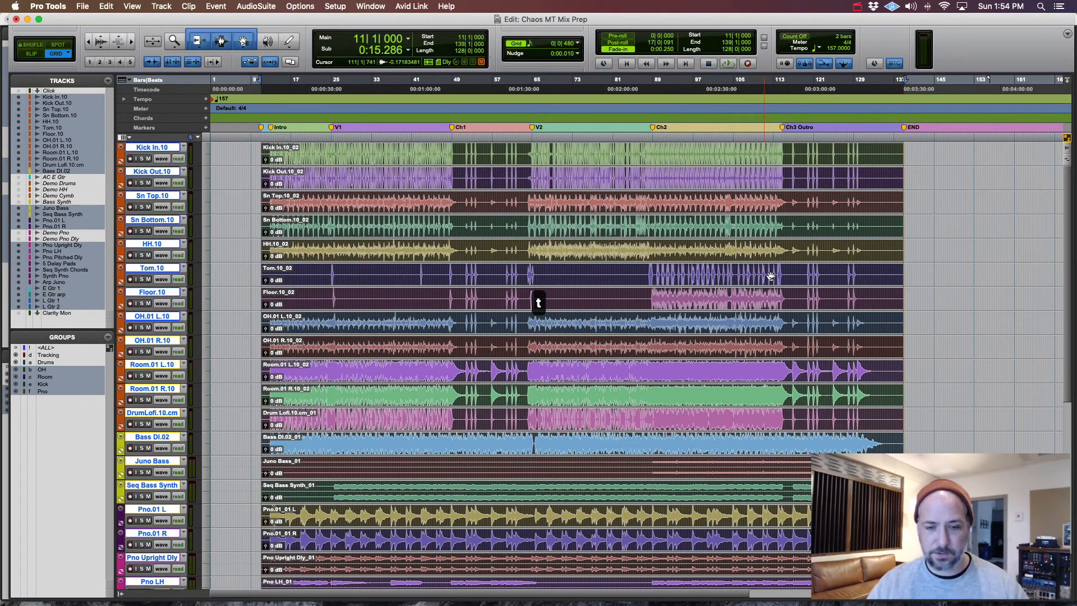
pyautogui.scroll(-2, 762, 260)
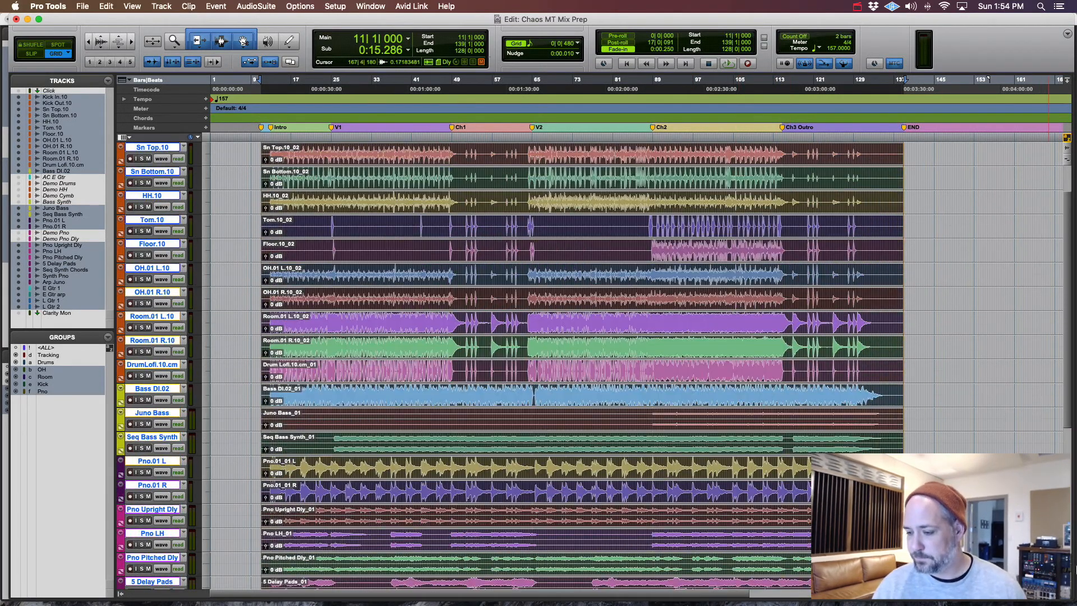
pyautogui.click(1062, 597)
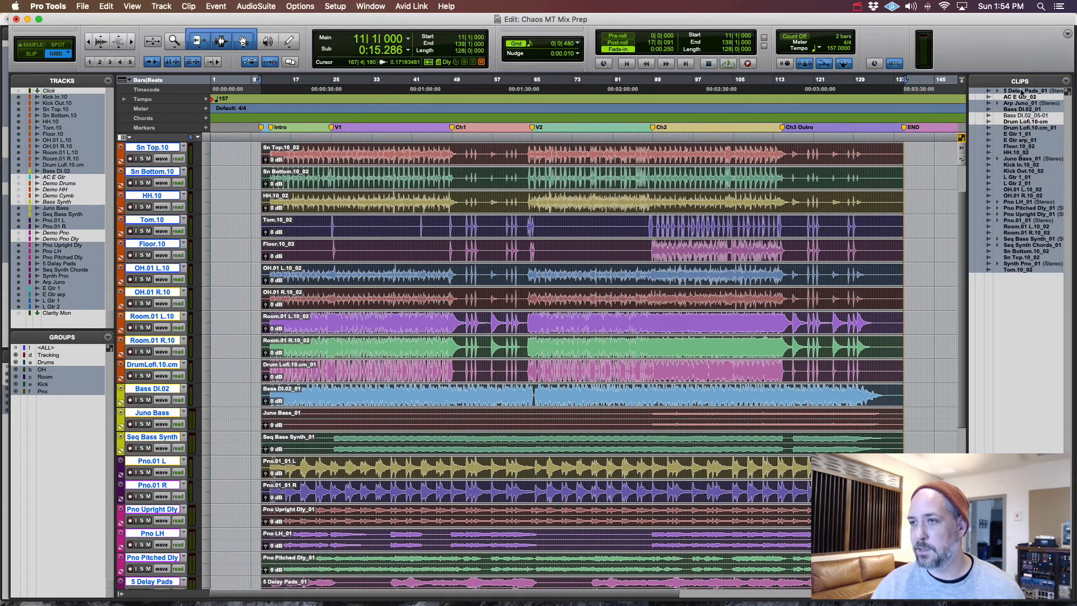
pyautogui.moveTo(967, 141); pyautogui.dragTo(868, 139)
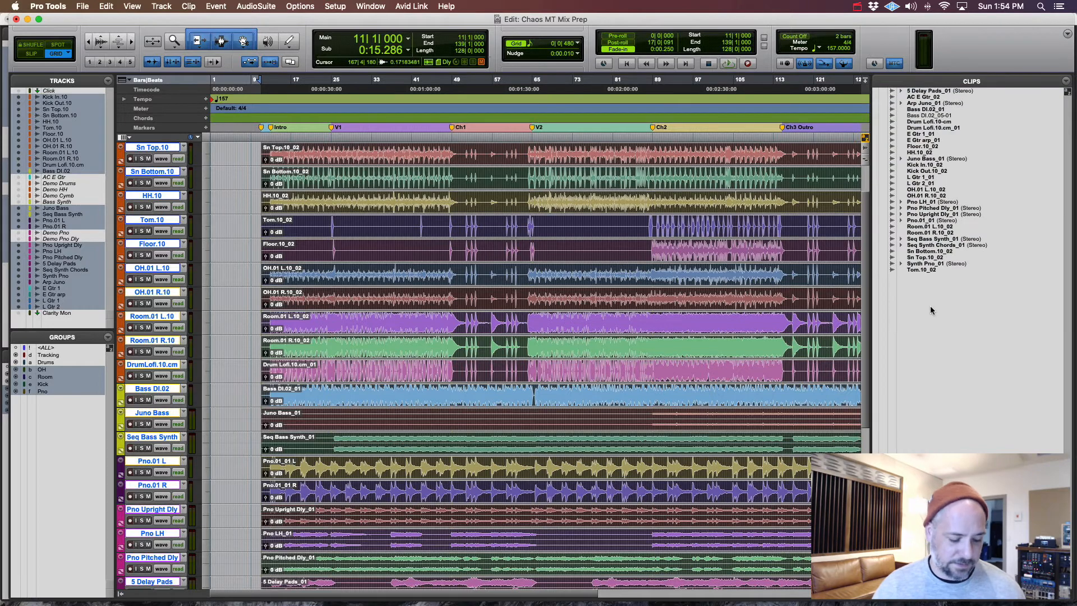
# Select all unused clips in the Clips list and permanently delete their source files from disk
pyautogui.press('super+shift+u')
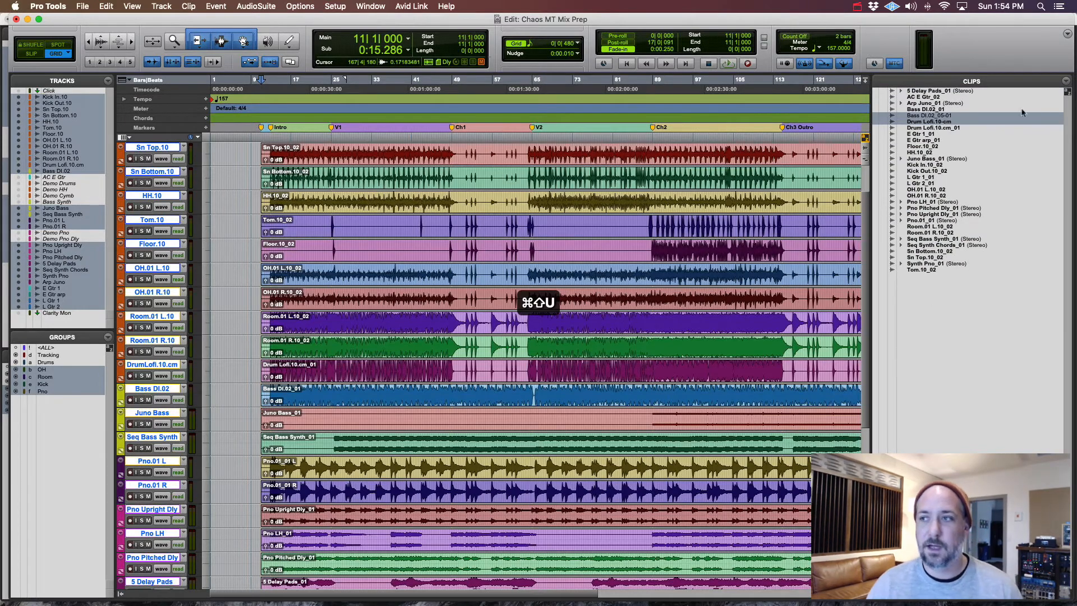
pyautogui.click(1067, 80)
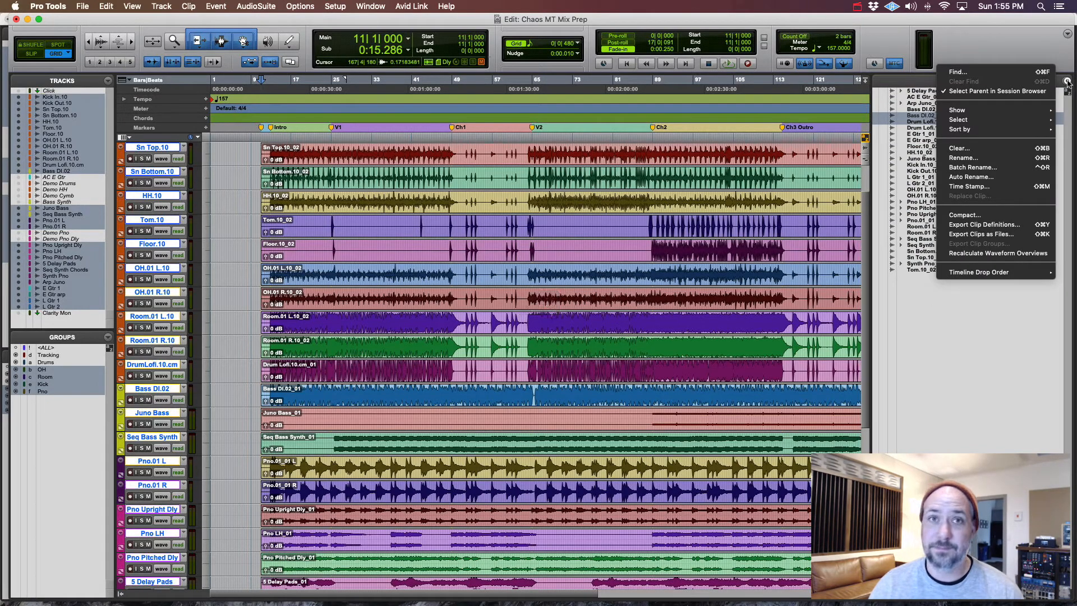
pyautogui.moveTo(964, 119)
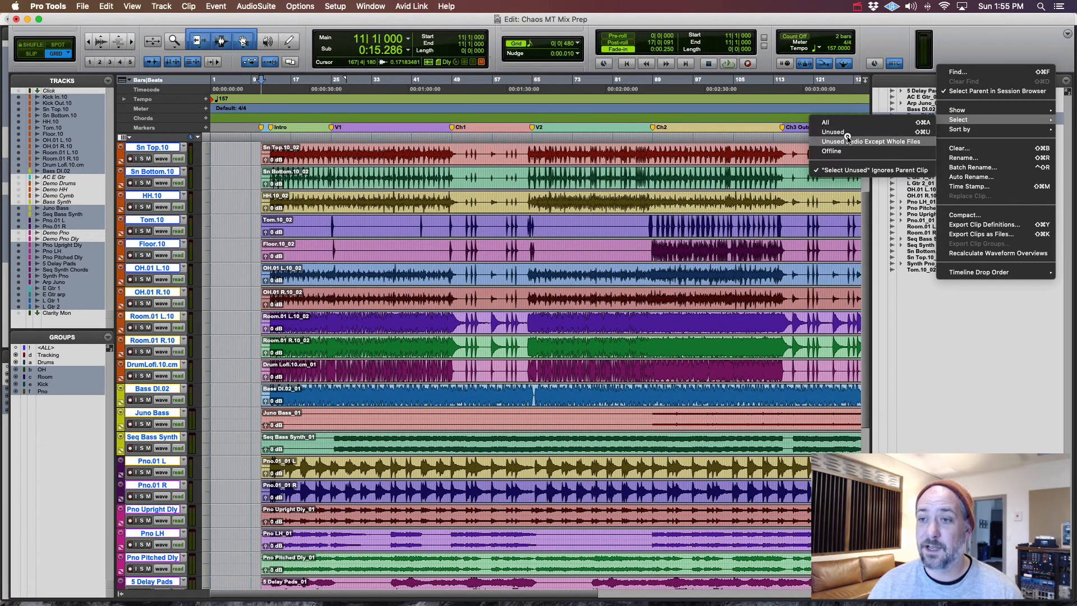
pyautogui.click(926, 133)
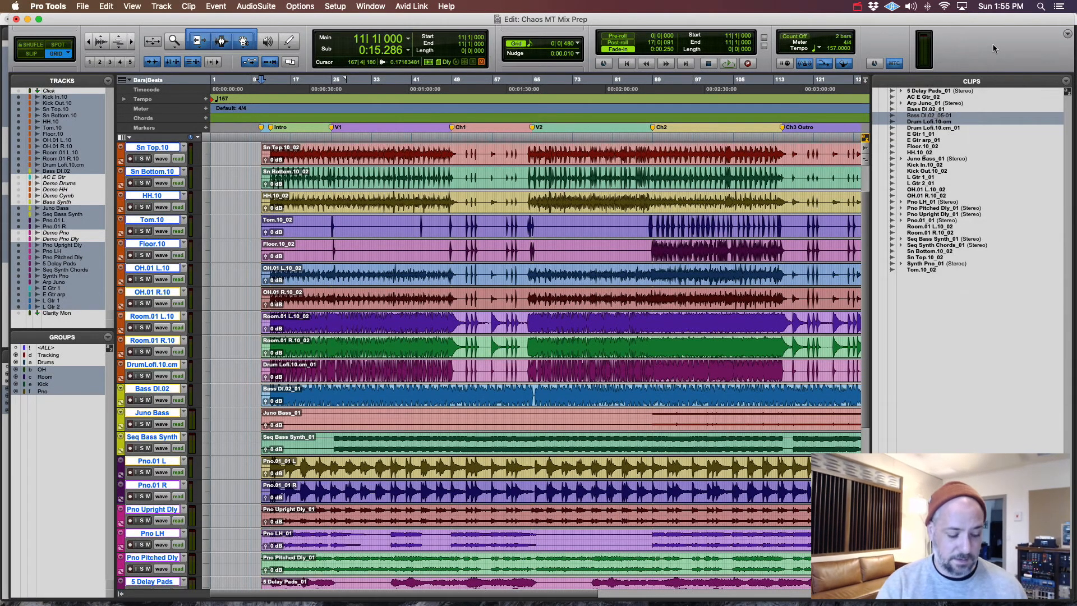
pyautogui.press('super+shift+b')
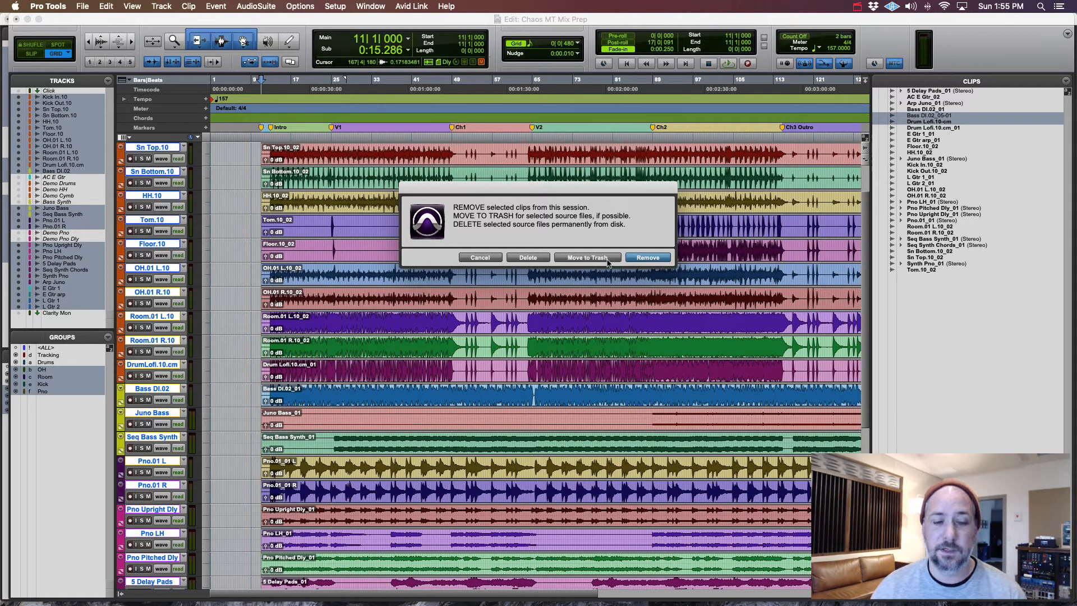
pyautogui.click(528, 257)
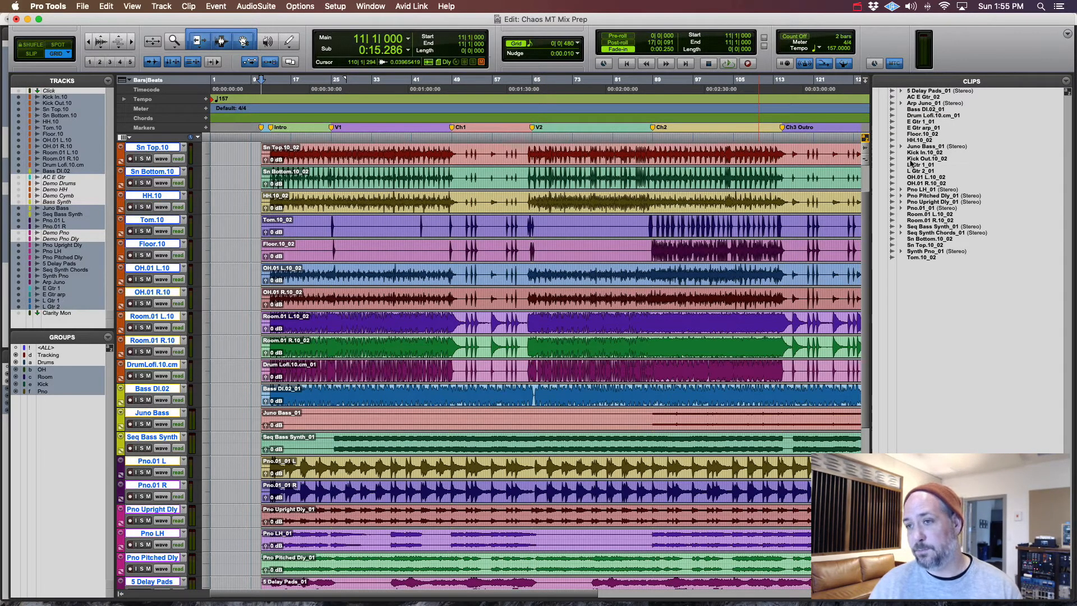
# Narrow the Clips list to give the timeline more room and review the consolidated tracks
pyautogui.moveTo(871, 197); pyautogui.dragTo(926, 198)
pyautogui.scroll(-4, 656, 192)
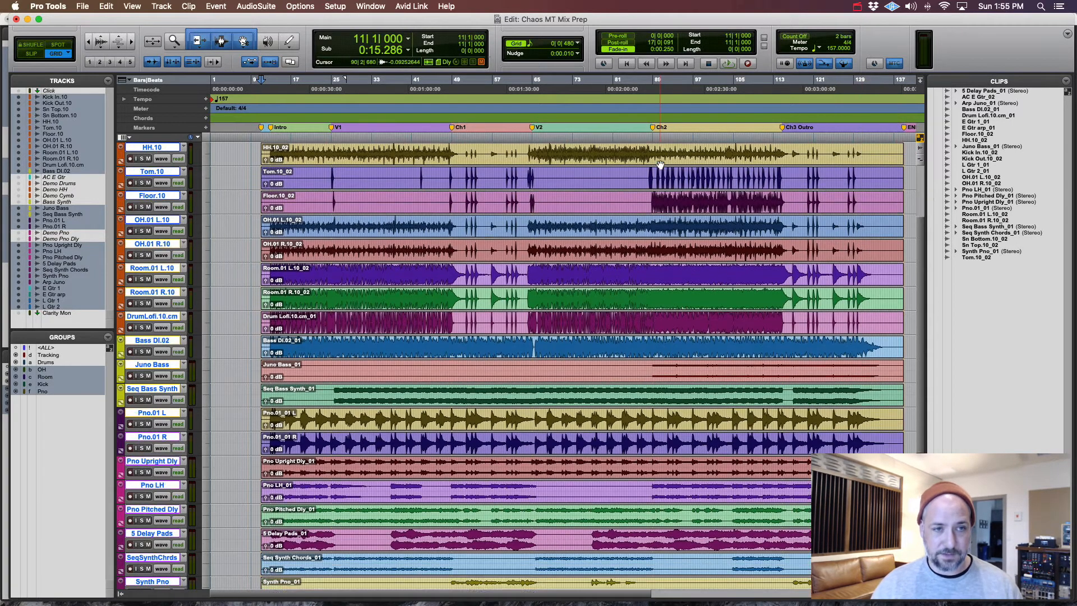
pyautogui.scroll(6, 813, 289)
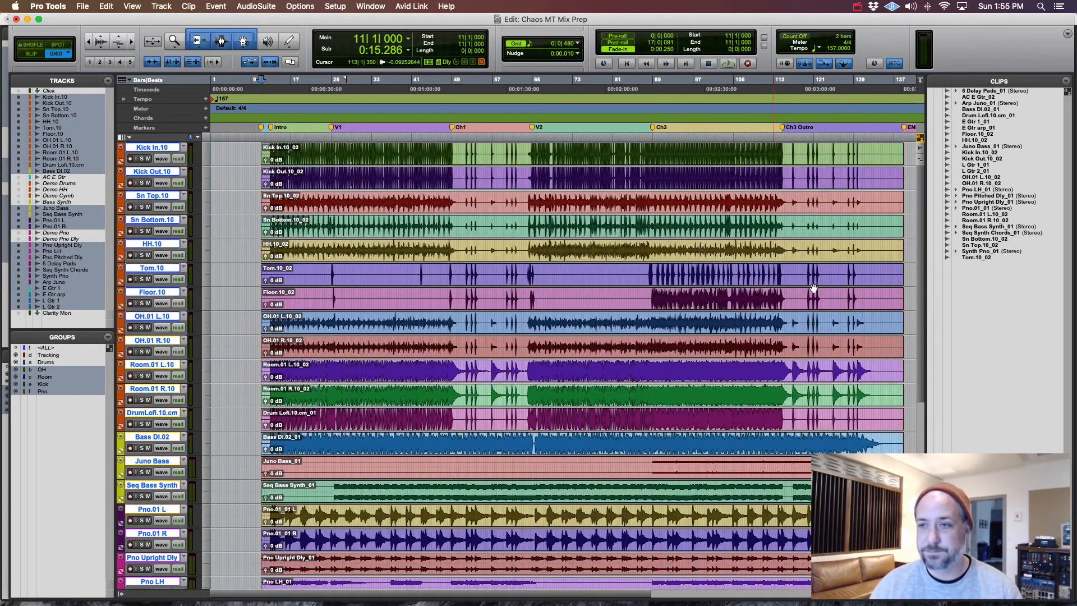
# Hide the Clips list and delete the hidden tracks AC E Gtr through Bass Synth, Demo Pno, Demo Pno Dly and Clarity Mon
pyautogui.click(920, 593)
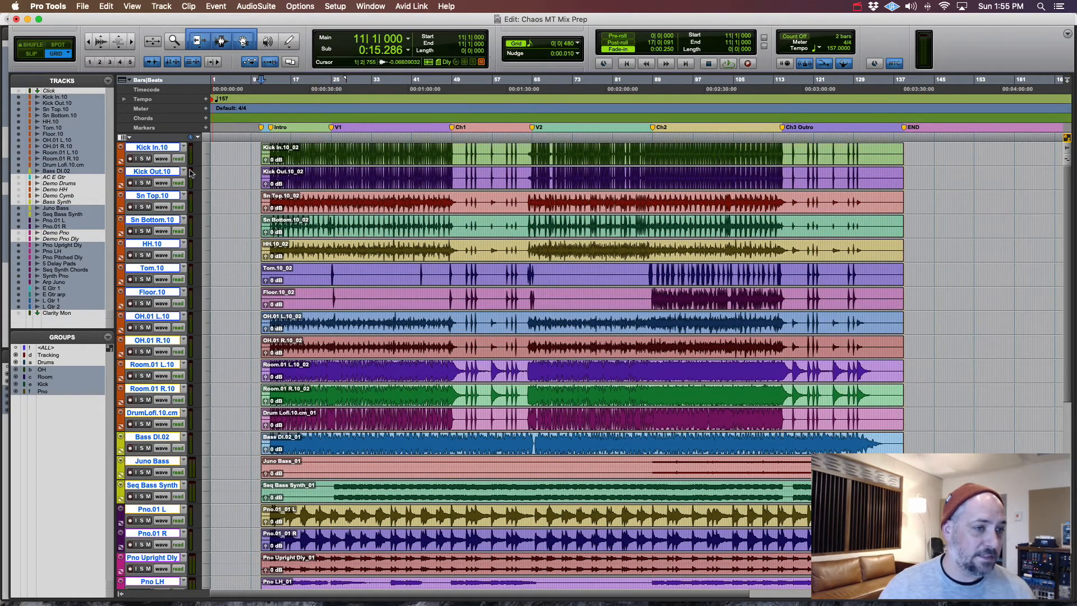
pyautogui.click(54, 177)
pyautogui.keyDown('shift'); pyautogui.click(59, 202); pyautogui.keyUp('shift')
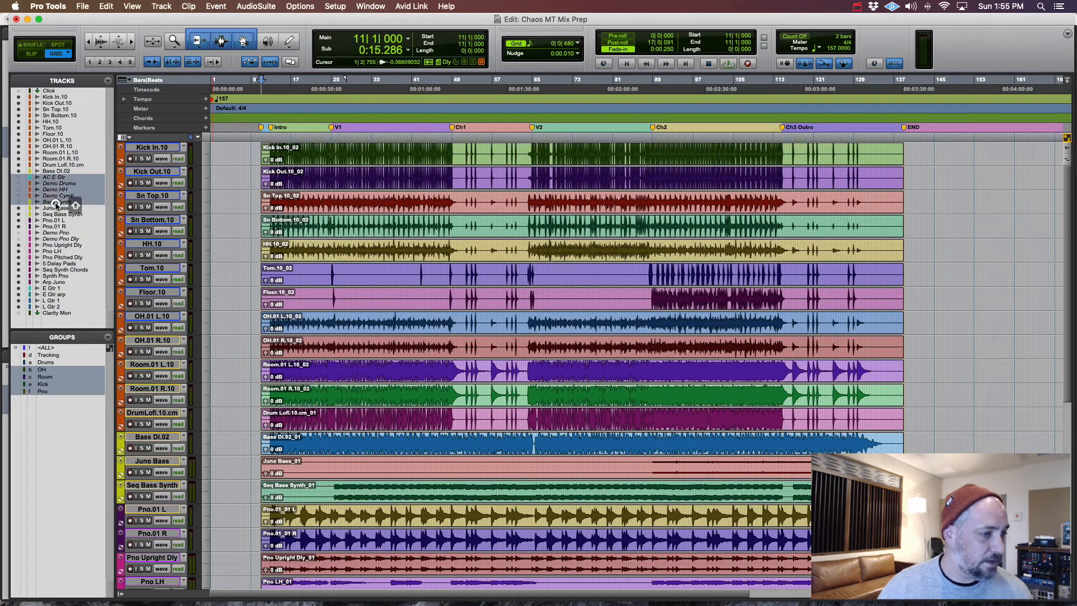
pyautogui.keyDown('super'); pyautogui.click(55, 232); pyautogui.keyUp('super')
pyautogui.keyDown('super'); pyautogui.click(56, 238); pyautogui.keyUp('super')
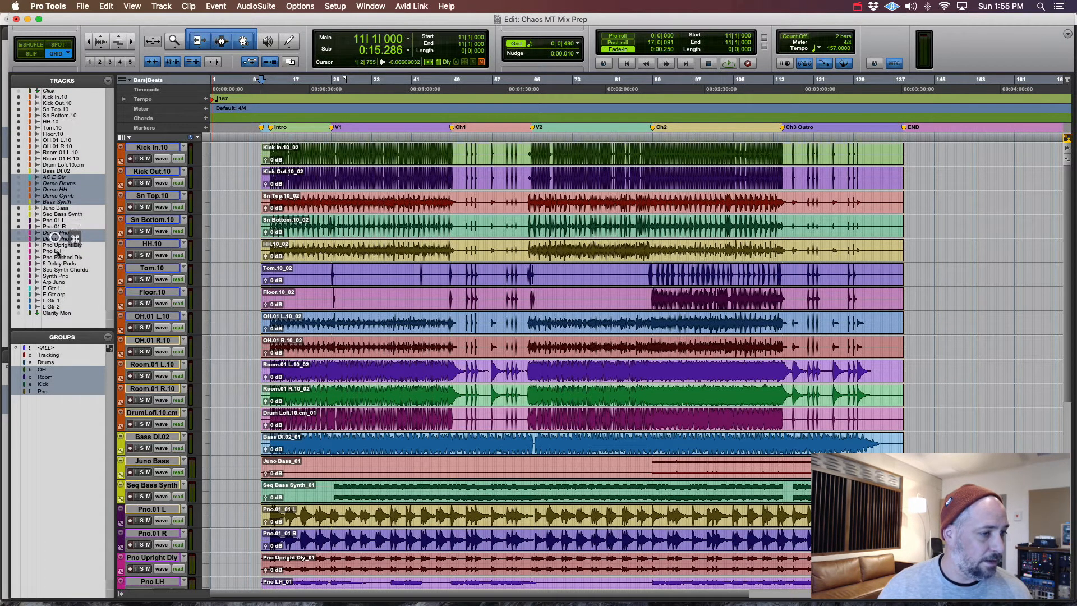
pyautogui.keyDown('super'); pyautogui.click(54, 313); pyautogui.keyUp('super')
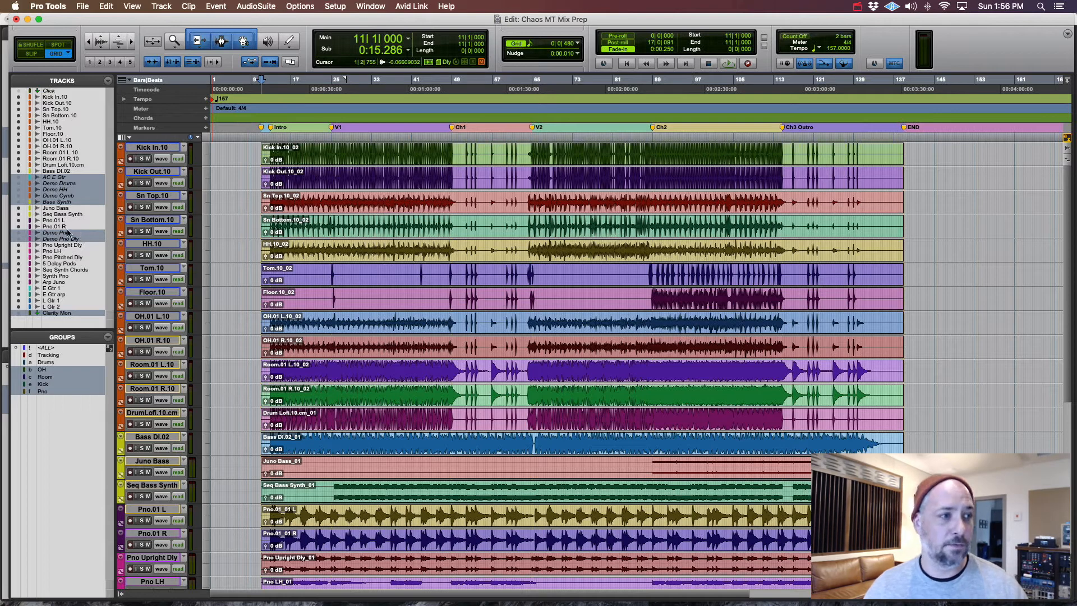
pyautogui.rightClick(60, 178)
pyautogui.click(126, 347)
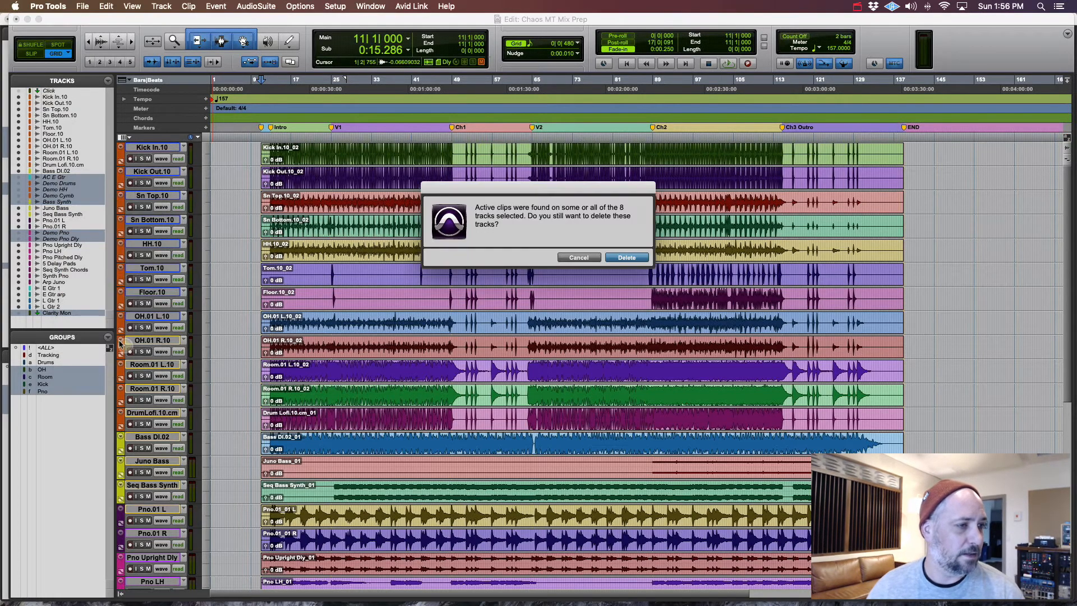
pyautogui.click(626, 257)
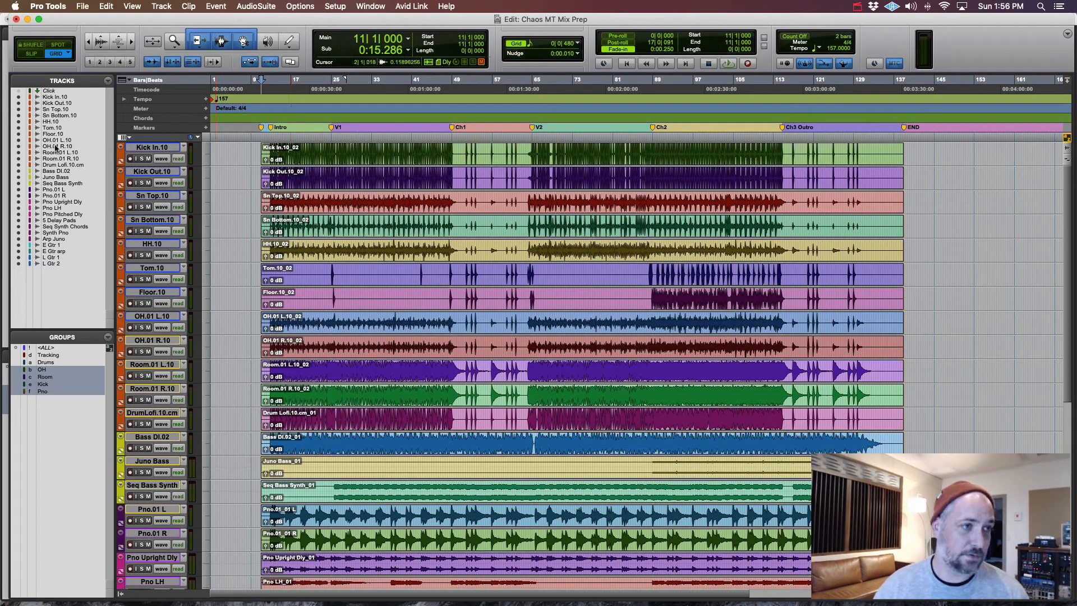
# Show the Click track in the Edit window to check it, and hide it again
pyautogui.click(18, 91)
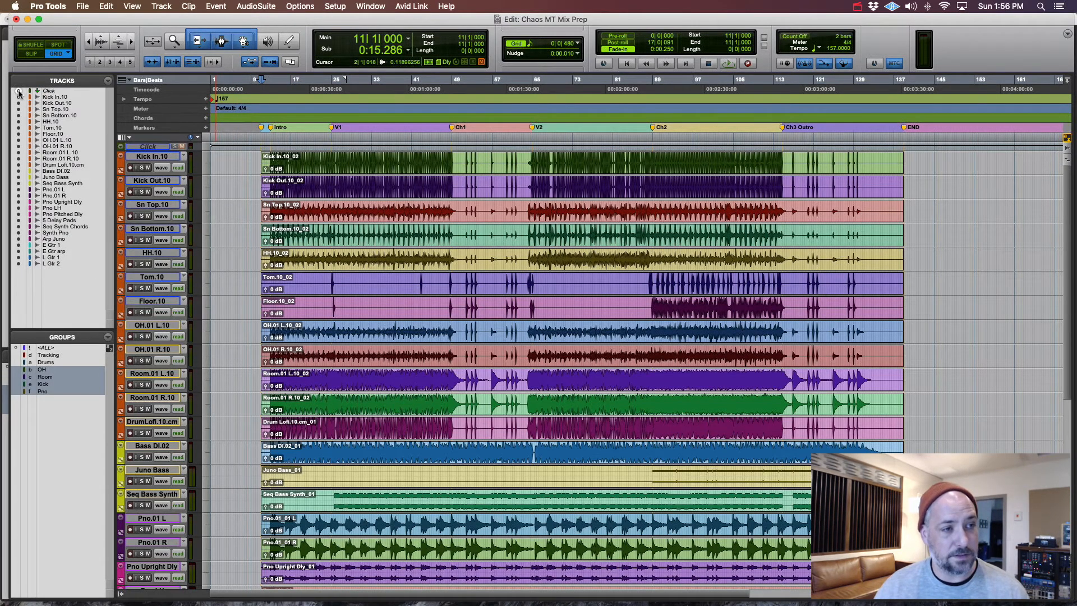
pyautogui.click(18, 91)
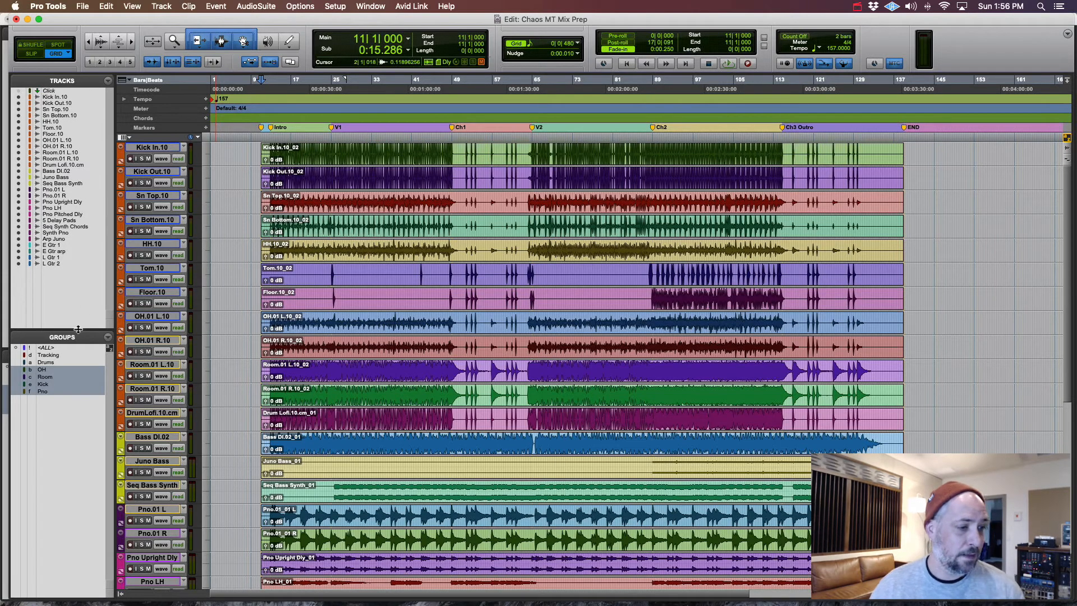
# Activate the Drums group in an enlarged Groups list and permanently delete the Tracking group
pyautogui.moveTo(78, 329); pyautogui.dragTo(80, 294)
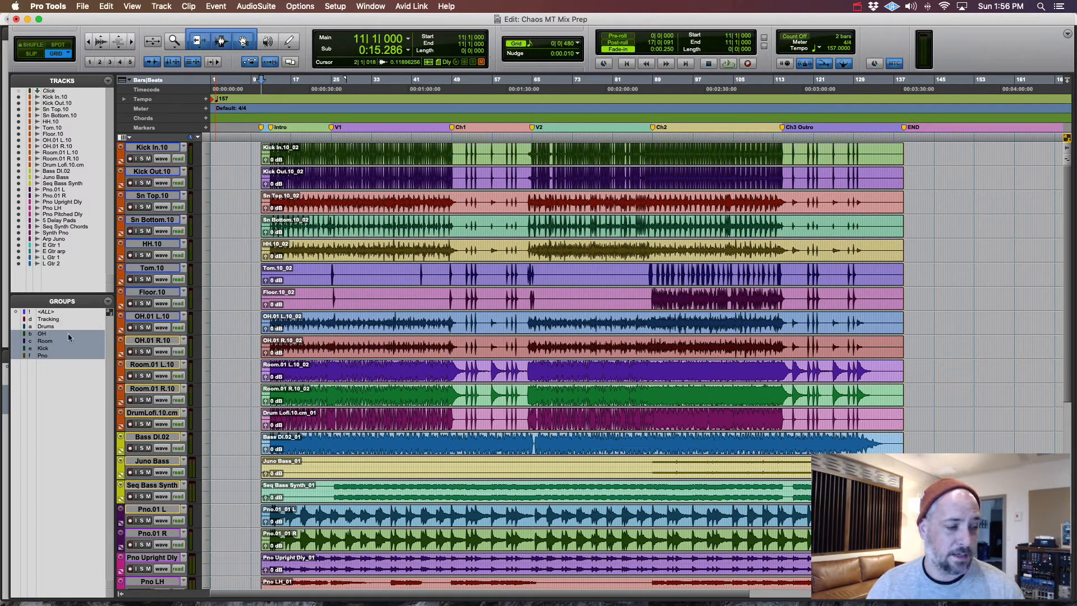
pyautogui.click(74, 327)
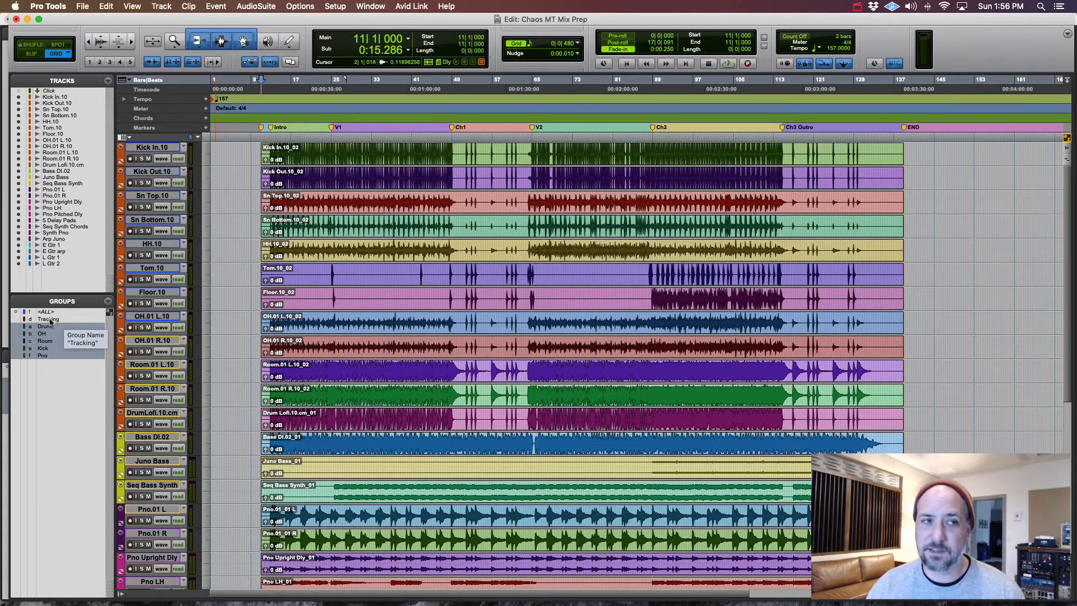
pyautogui.rightClick(50, 321)
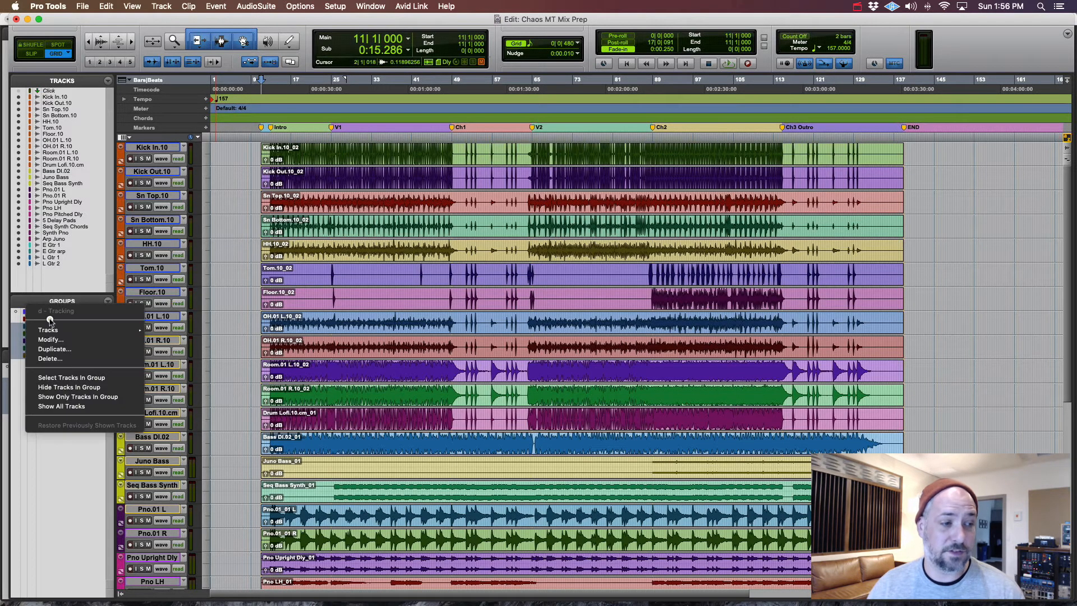
pyautogui.click(95, 360)
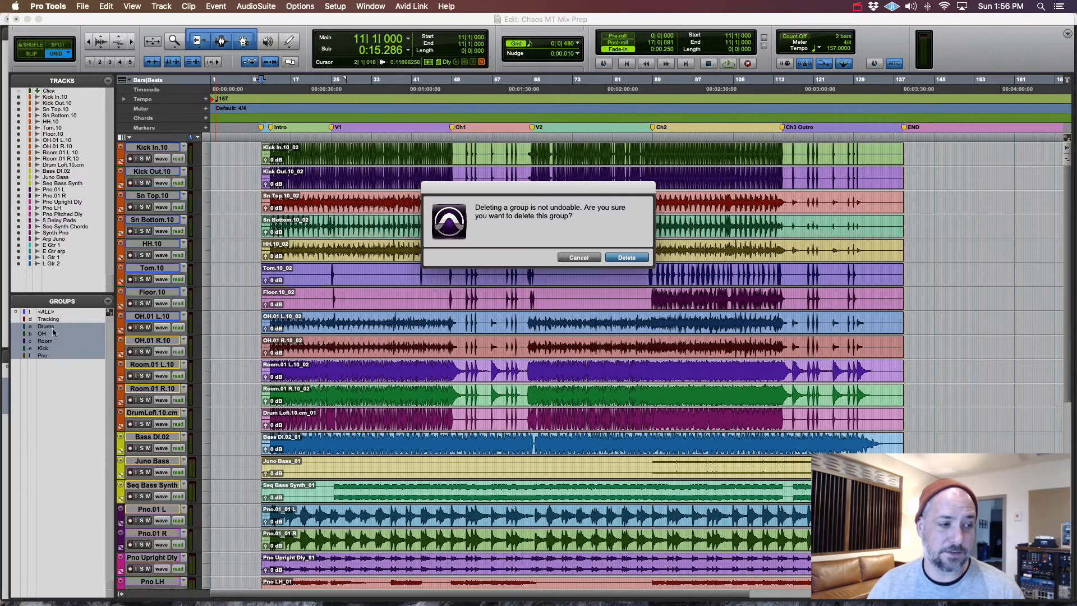
pyautogui.click(621, 257)
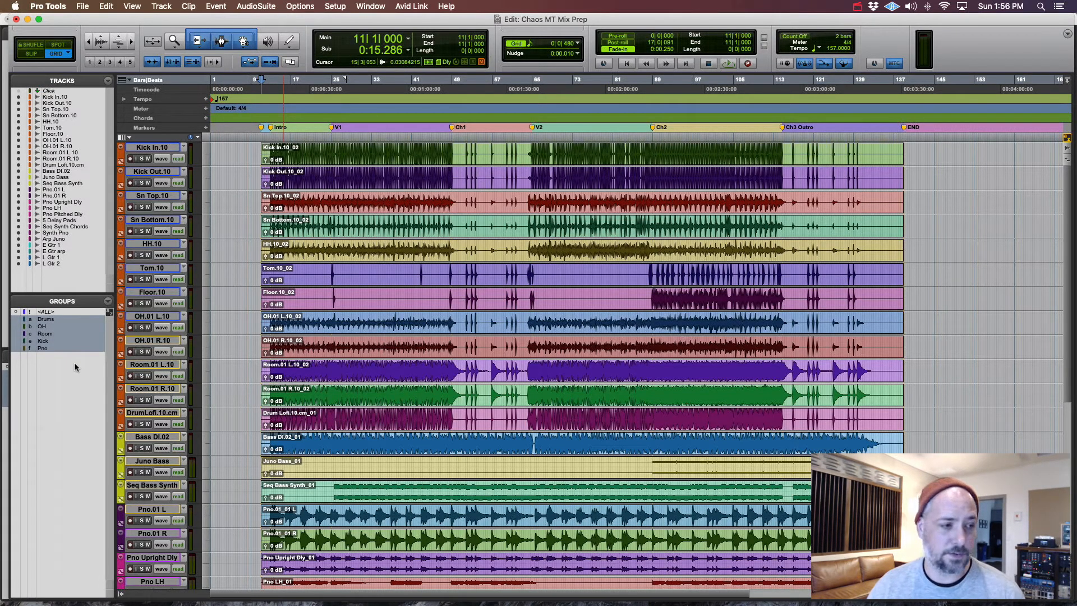
# Look over all remaining tracks, then save and close the Chaos MT Mix Prep session
pyautogui.scroll(-10, 604, 374)
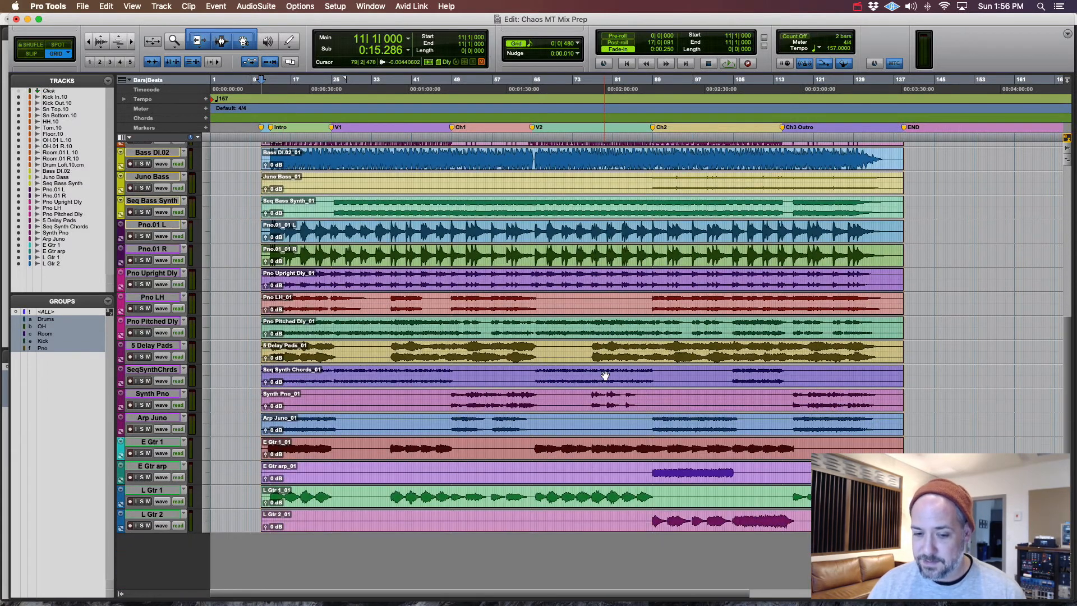
pyautogui.scroll(10, 604, 374)
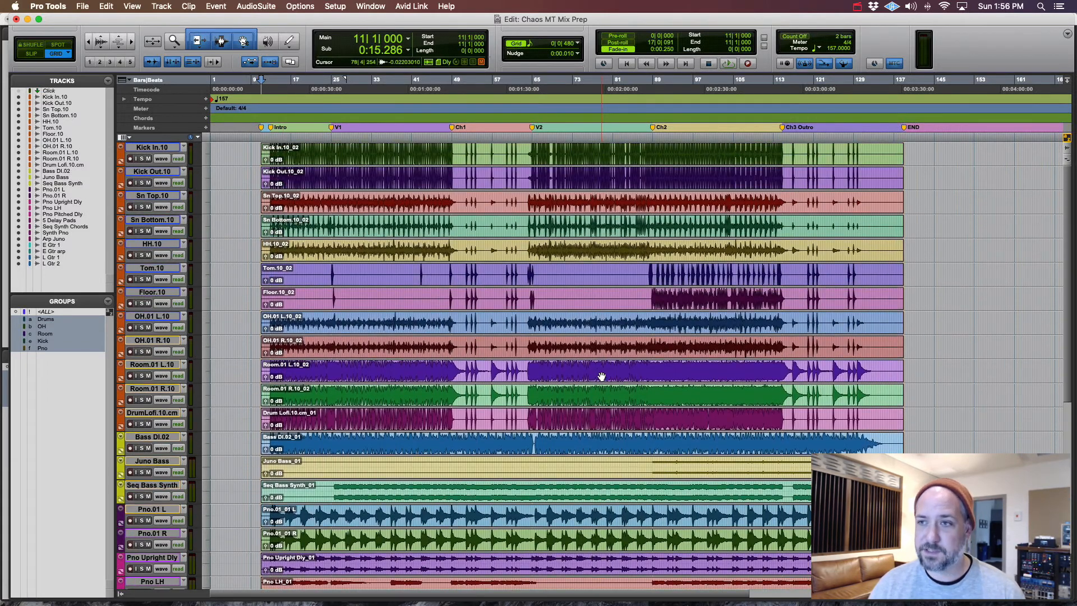
pyautogui.press('super+s')
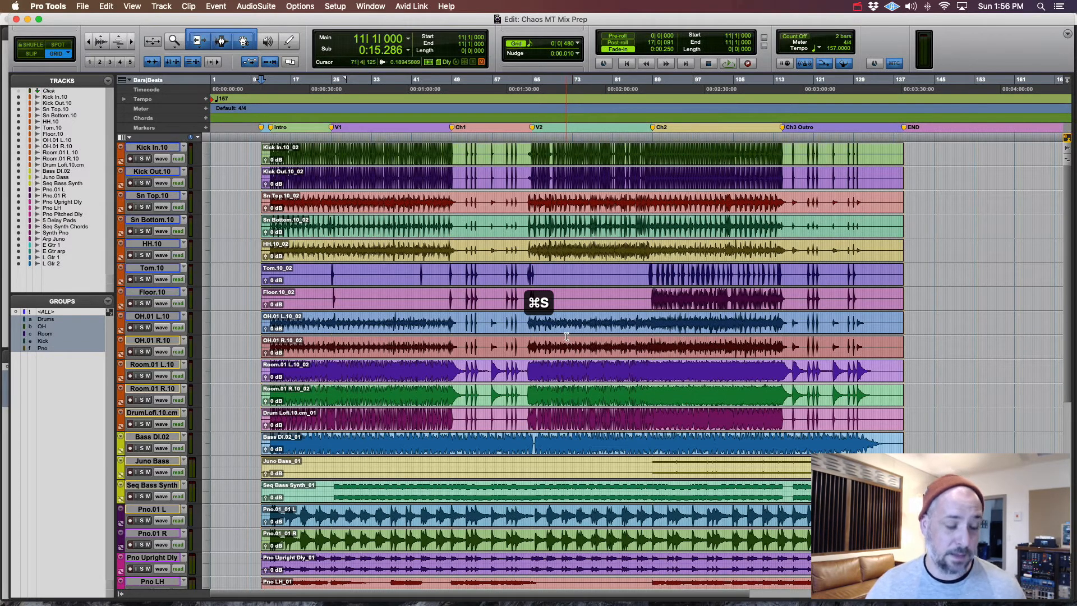
pyautogui.press('super+shift+w')
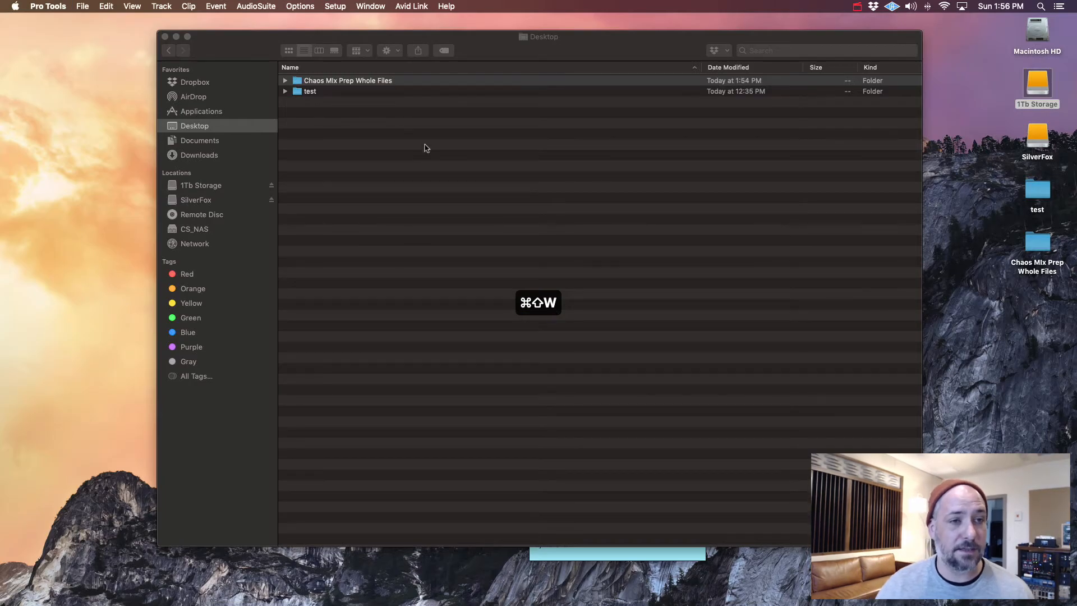
# Switch to Finder and check the size of the Chaos MIx Prep Whole Files folder in its Info window
pyautogui.click(376, 82)
pyautogui.press('super+i')
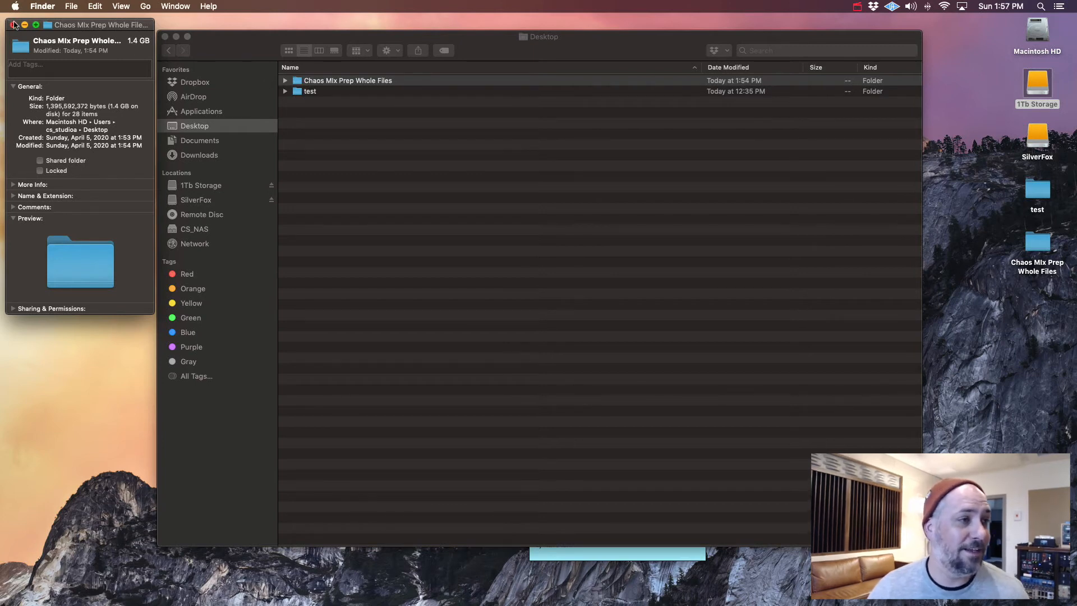
pyautogui.click(14, 25)
pyautogui.click(253, 52)
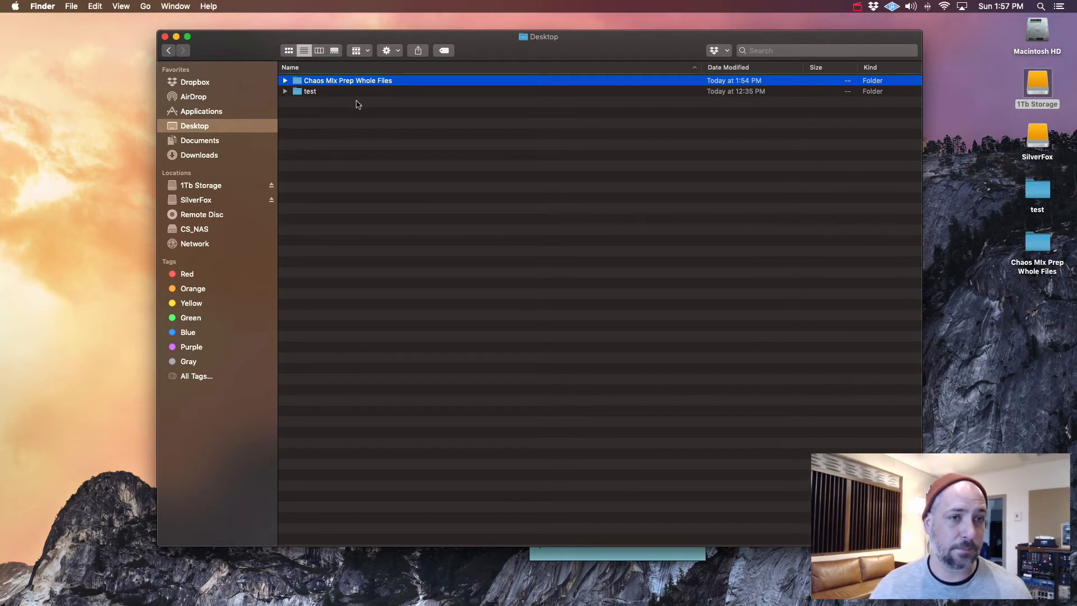
# Open the 1Tb Storage drive and check the size of the Chaos MT Mix Prep session folder
pyautogui.doubleClick(1036, 89)
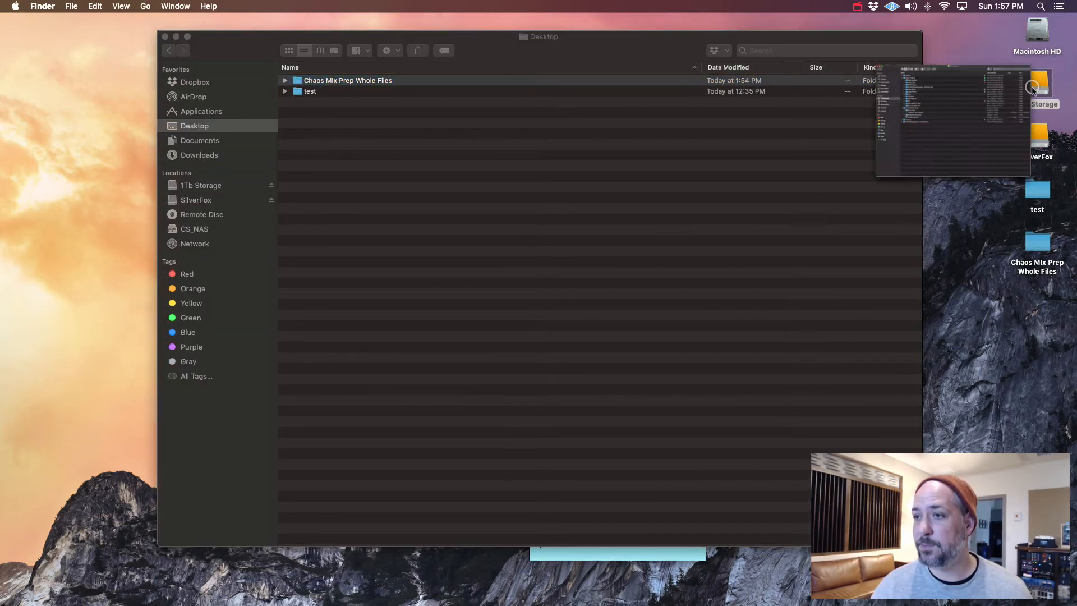
pyautogui.moveTo(636, 61); pyautogui.dragTo(630, 52)
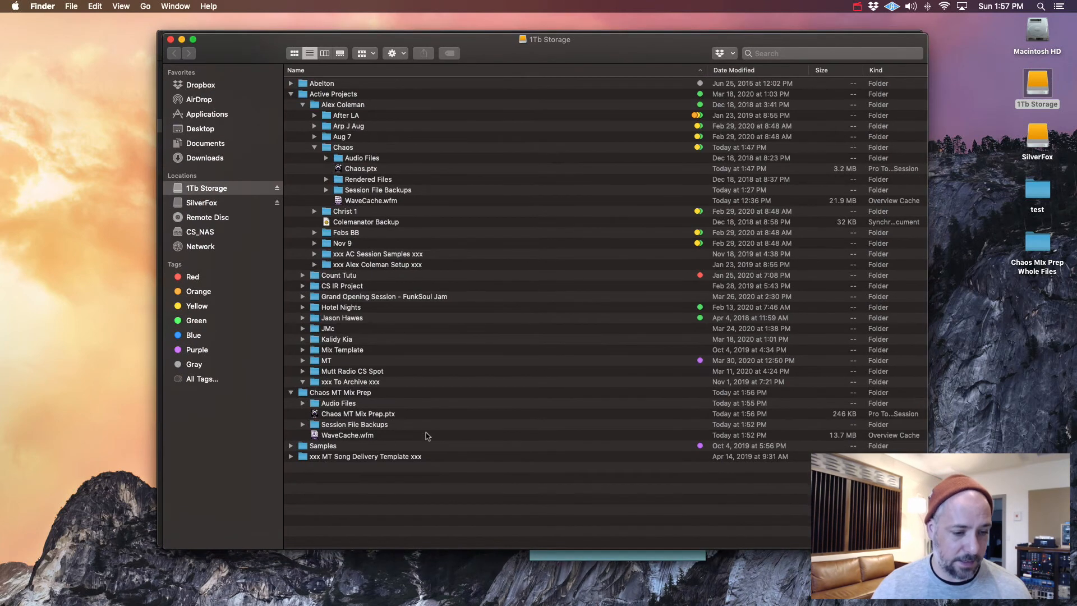
pyautogui.click(397, 392)
pyautogui.press('super+i')
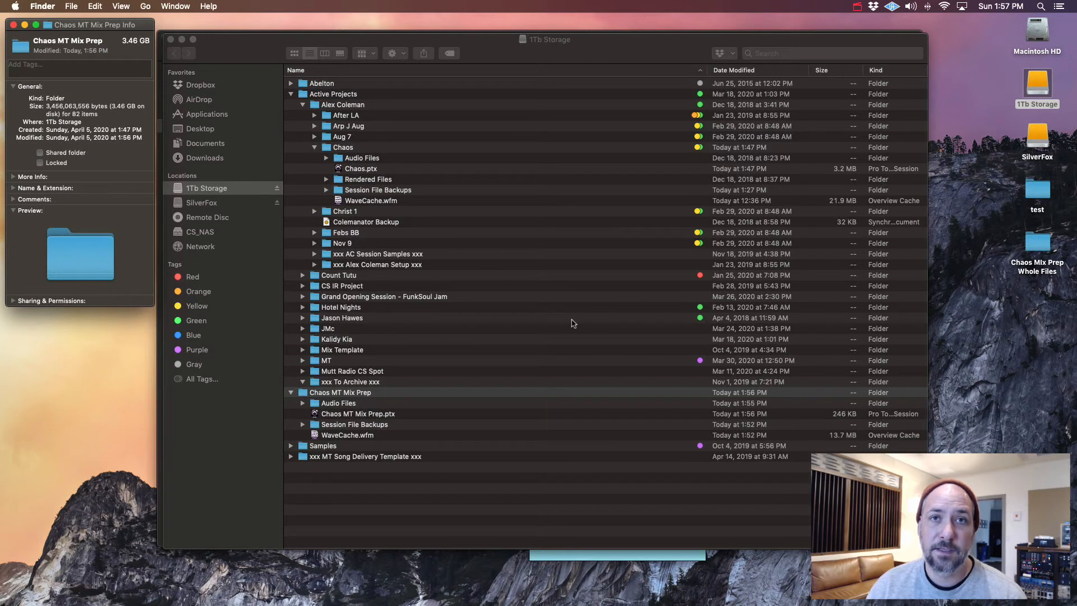
pyautogui.click(13, 24)
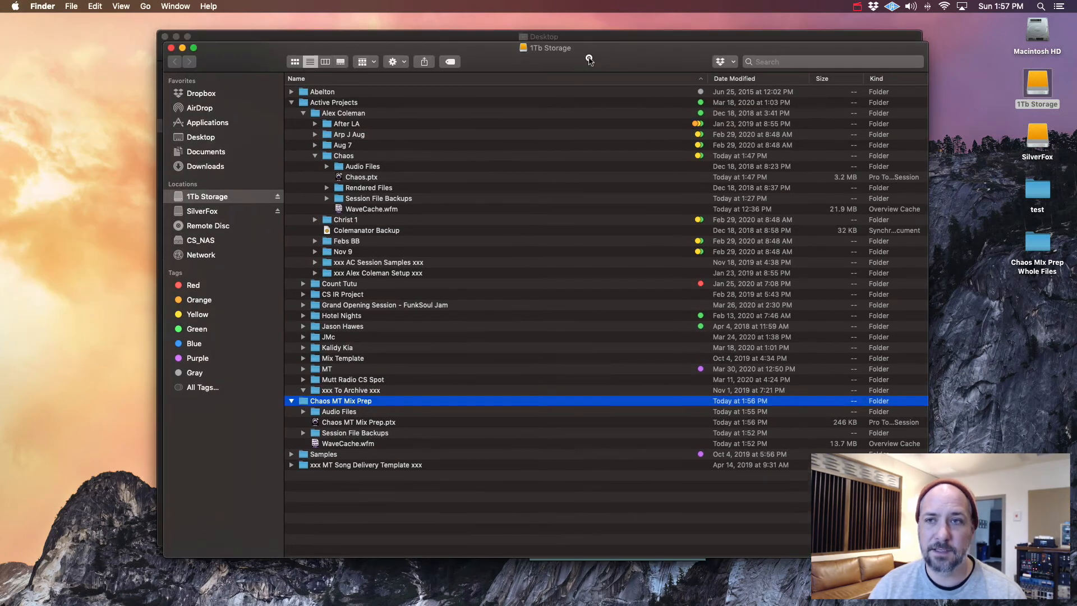
# Bring the Desktop window in front of 1Tb Storage and examine the contents and info of the Chaos MIx Prep Whole Files folder
pyautogui.moveTo(588, 51); pyautogui.dragTo(589, 57)
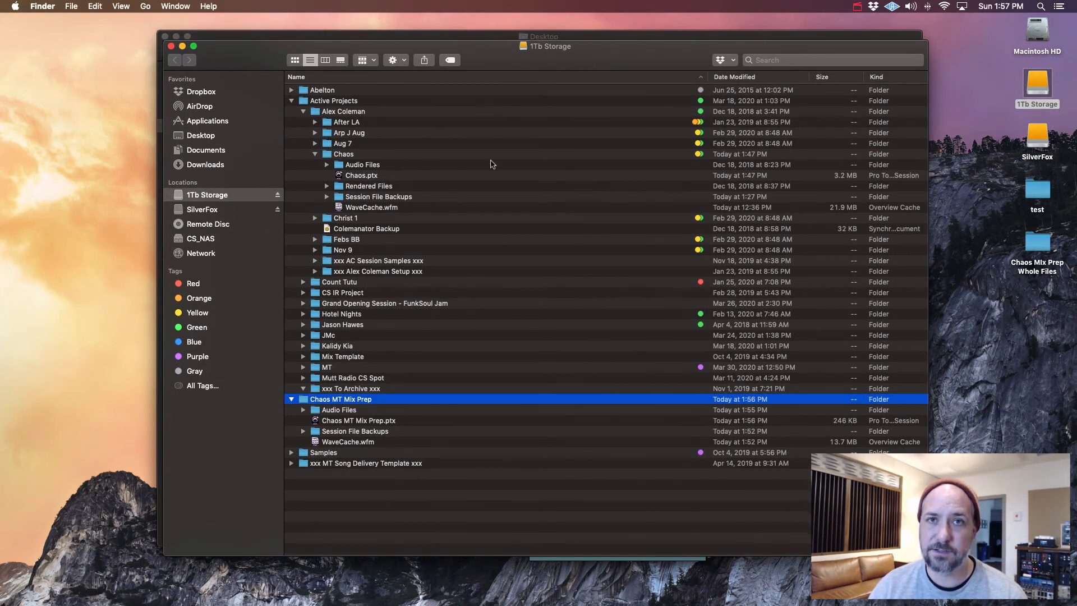
pyautogui.moveTo(274, 59); pyautogui.dragTo(196, 54)
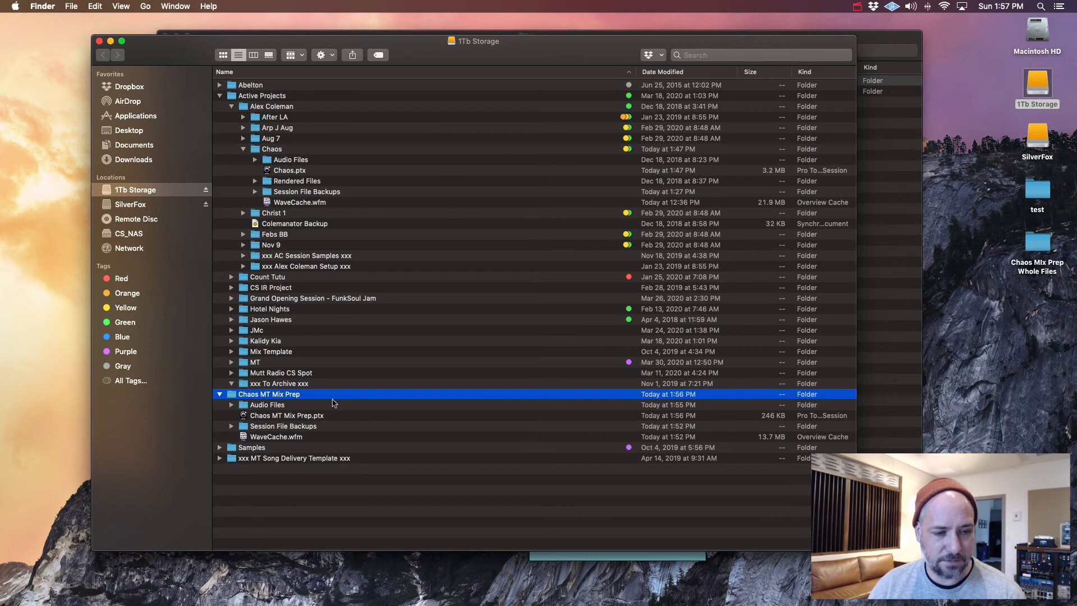
pyautogui.click(881, 37)
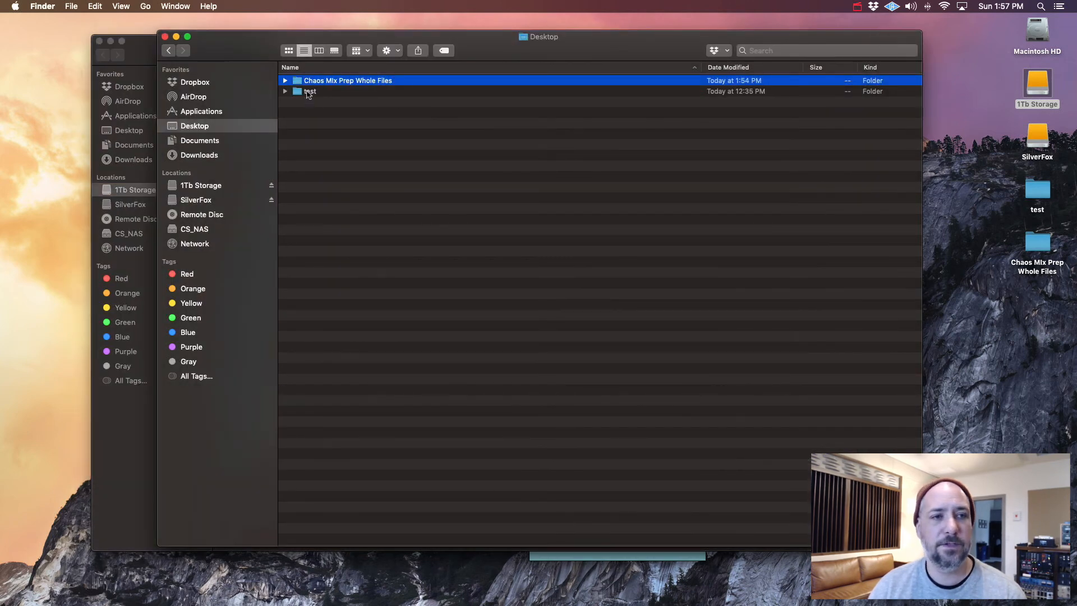
pyautogui.click(286, 81)
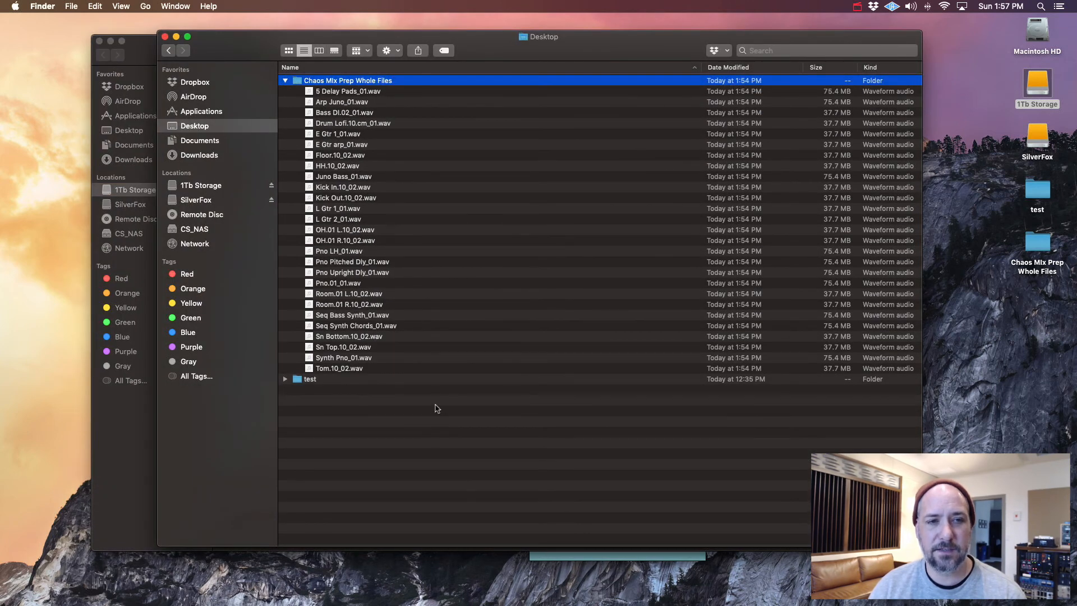
pyautogui.press('super+i')
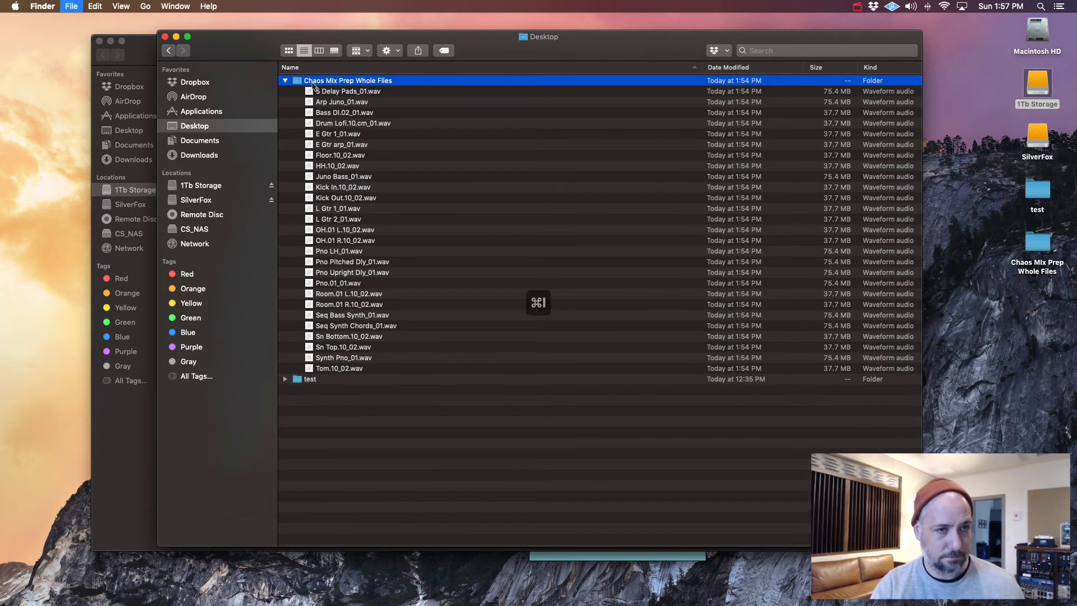
pyautogui.press('super+w')
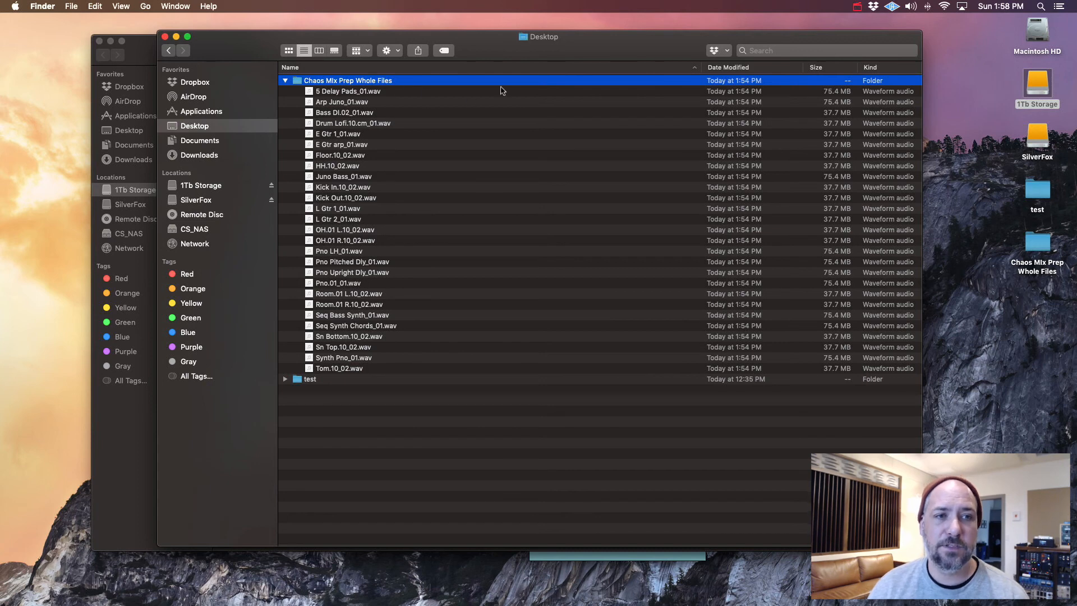
pyautogui.click(390, 93)
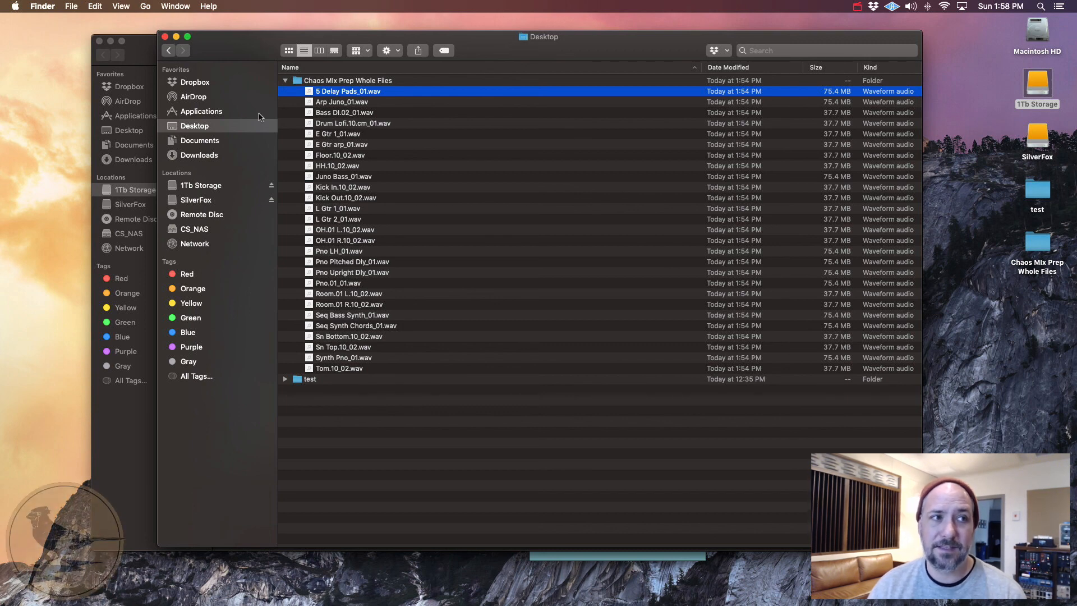
# Close the Desktop folder window and move the 1Tb Storage window toward the middle of the desktop
pyautogui.click(164, 36)
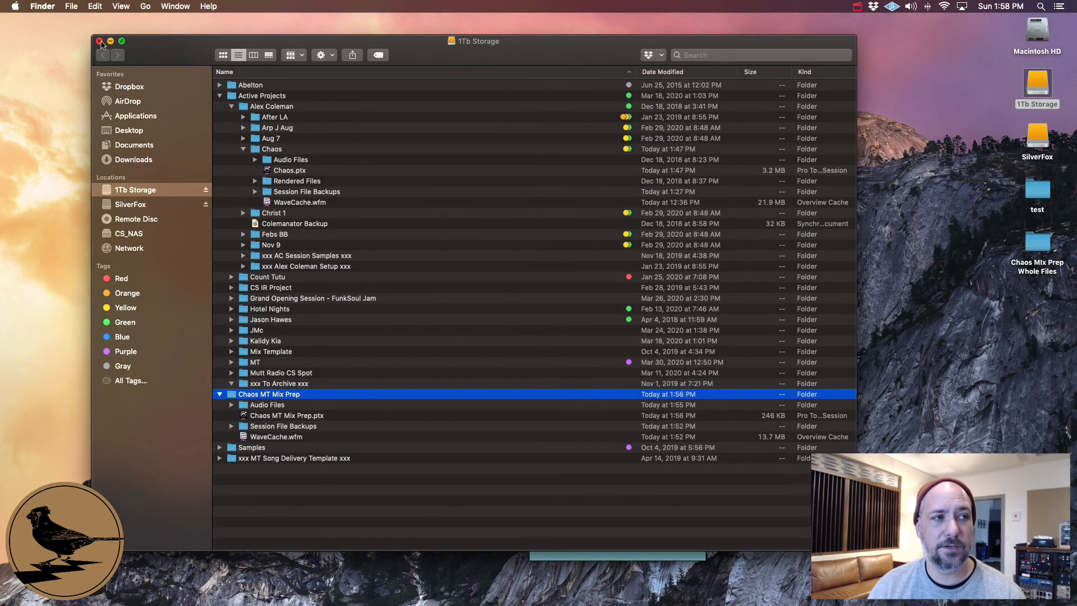
pyautogui.moveTo(538, 43); pyautogui.dragTo(601, 46)
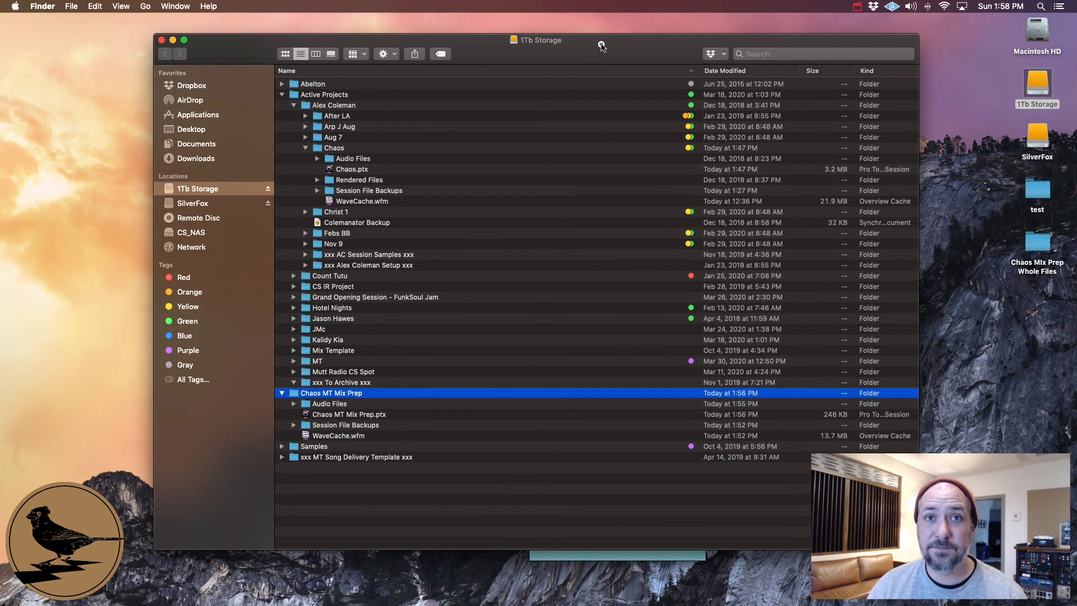